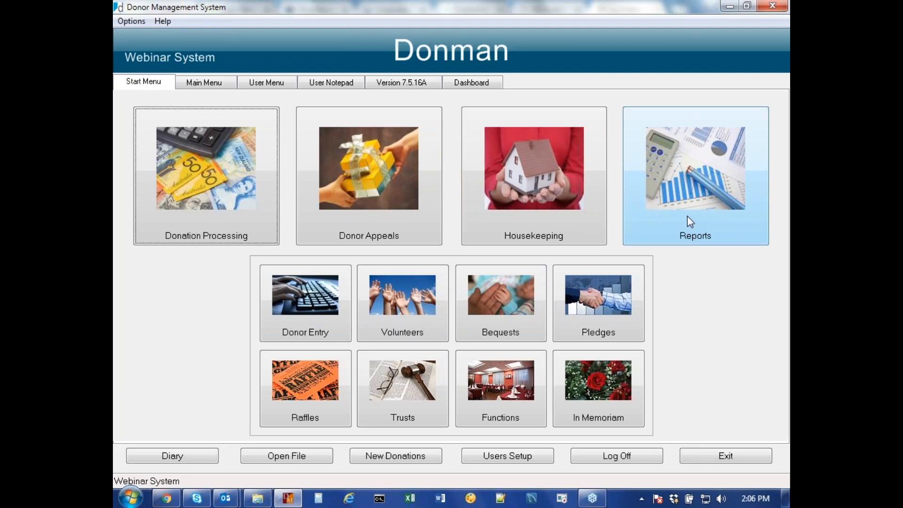
Open the Visual Reporter from the reporting section and dismiss its startup wizard.
click(687, 216)
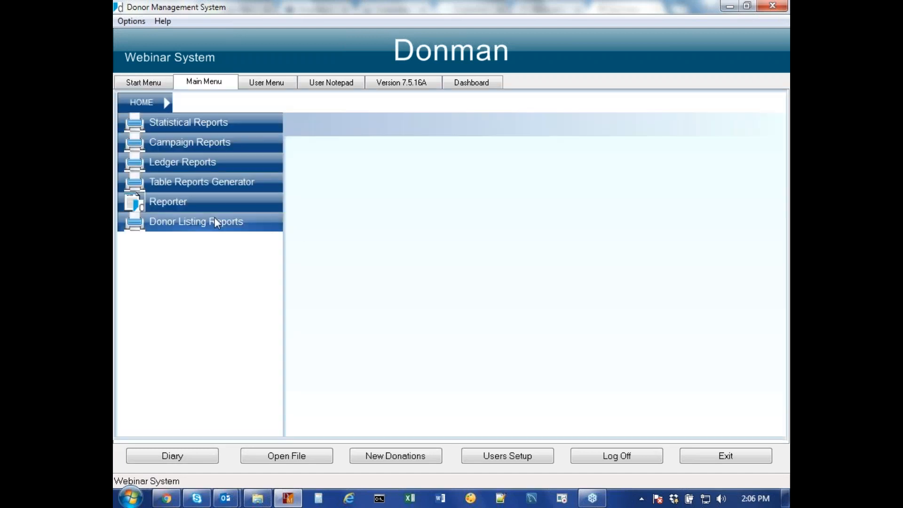
click(180, 204)
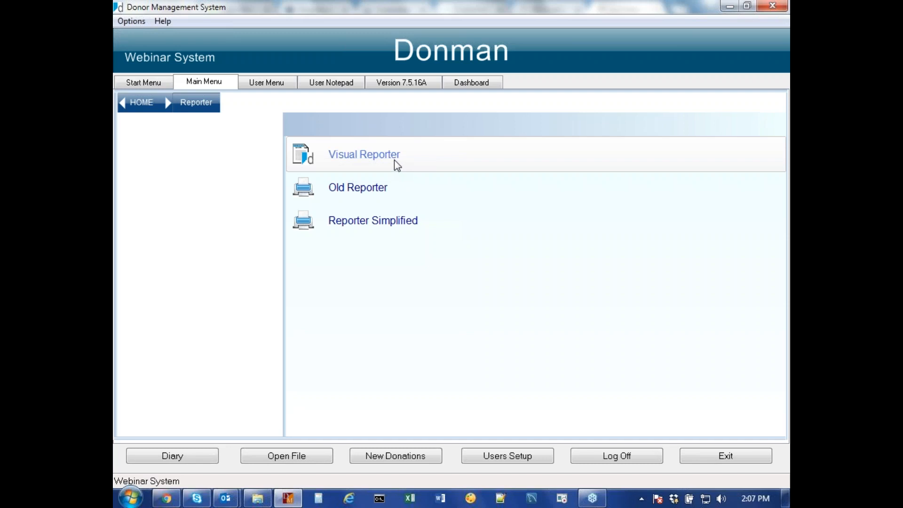
click(396, 164)
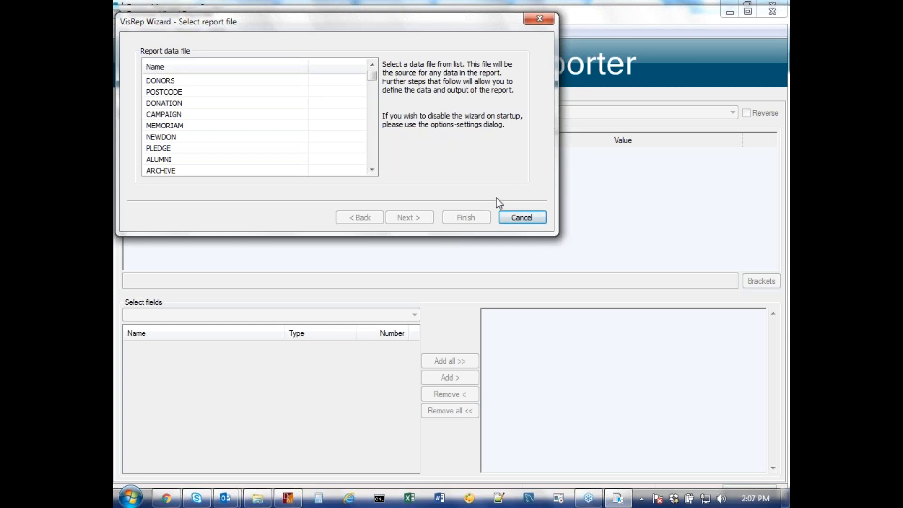
click(520, 218)
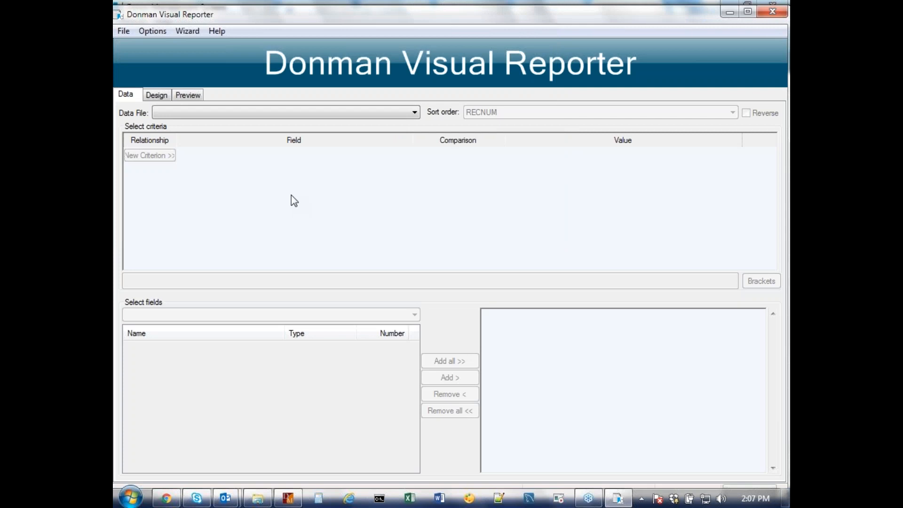
Disable running the wizard at startup in the Visual Reporter settings.
click(157, 31)
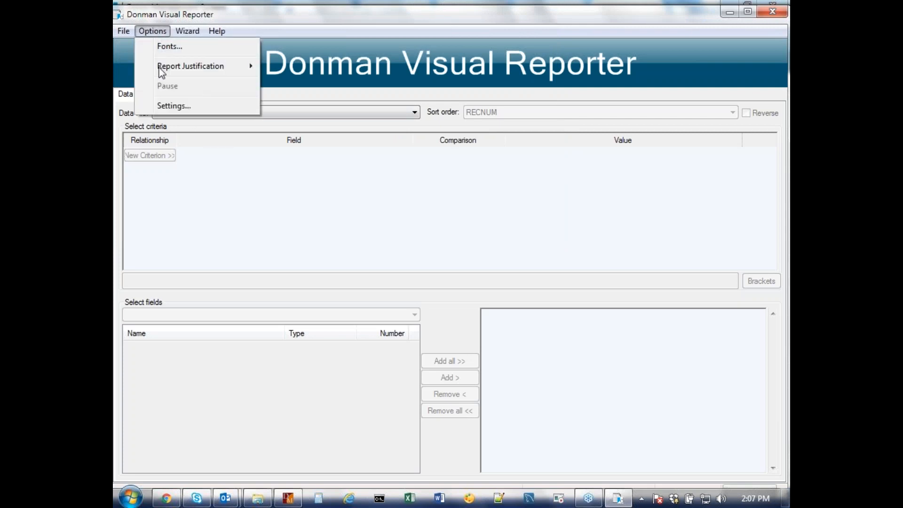
click(173, 106)
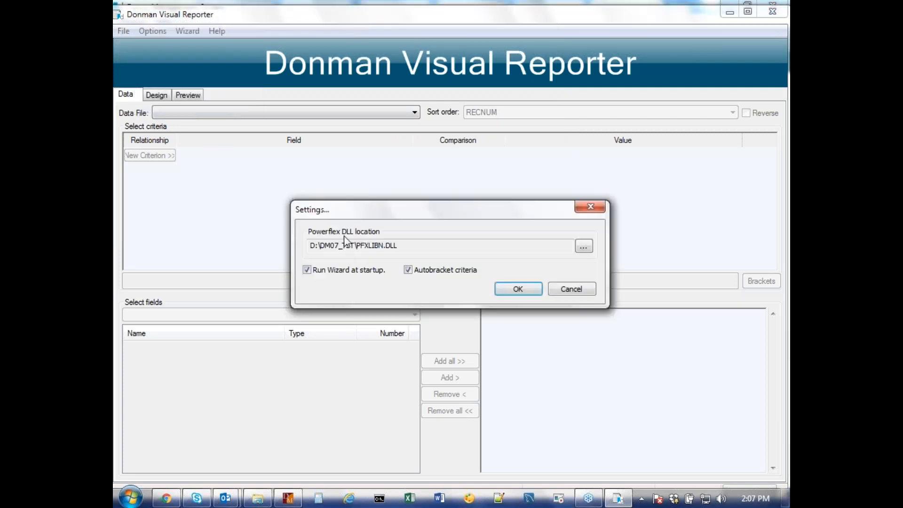
click(307, 269)
click(515, 288)
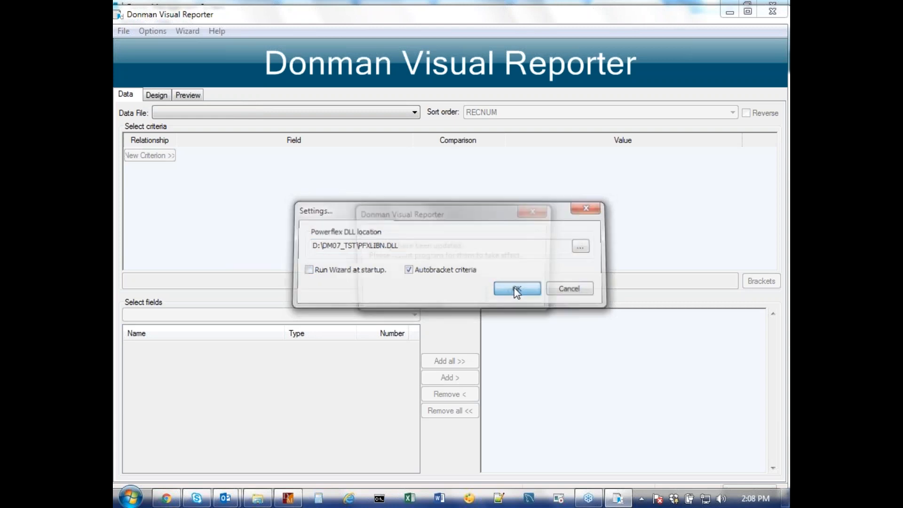
click(516, 296)
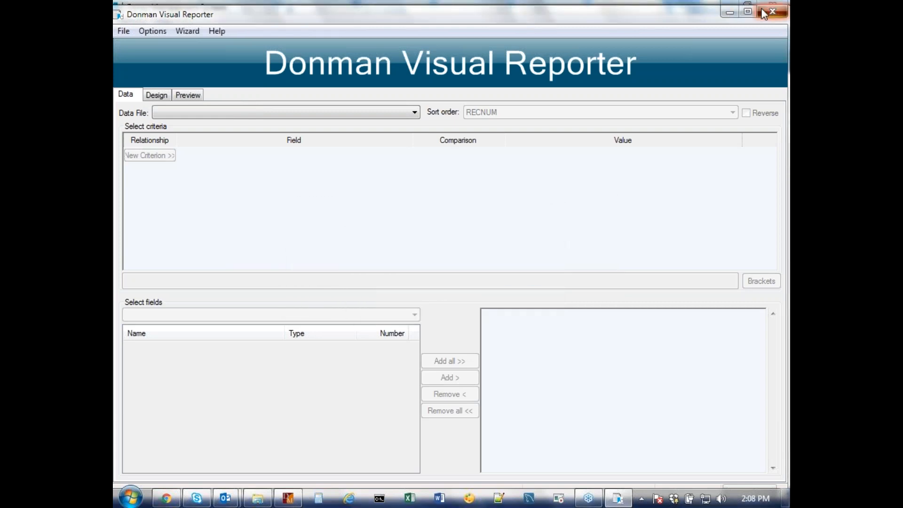
Restart the Visual Reporter and launch the report wizard manually.
click(764, 12)
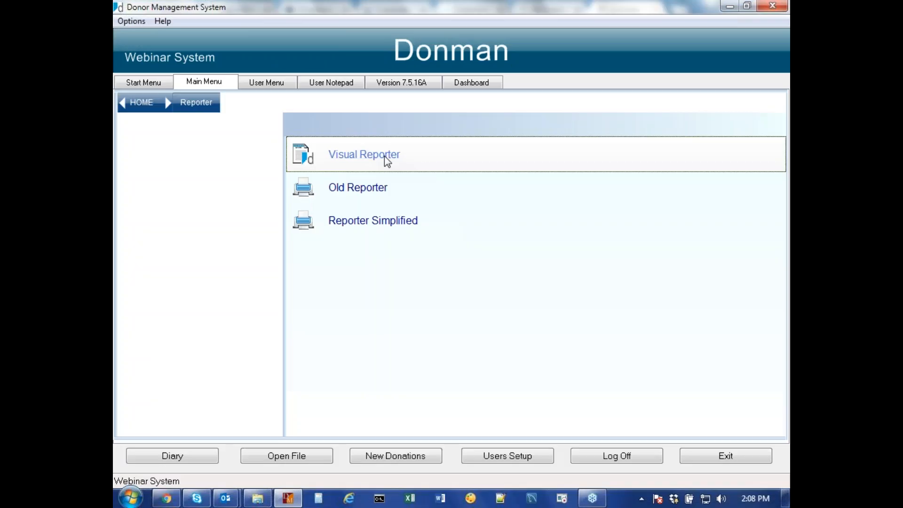
click(385, 157)
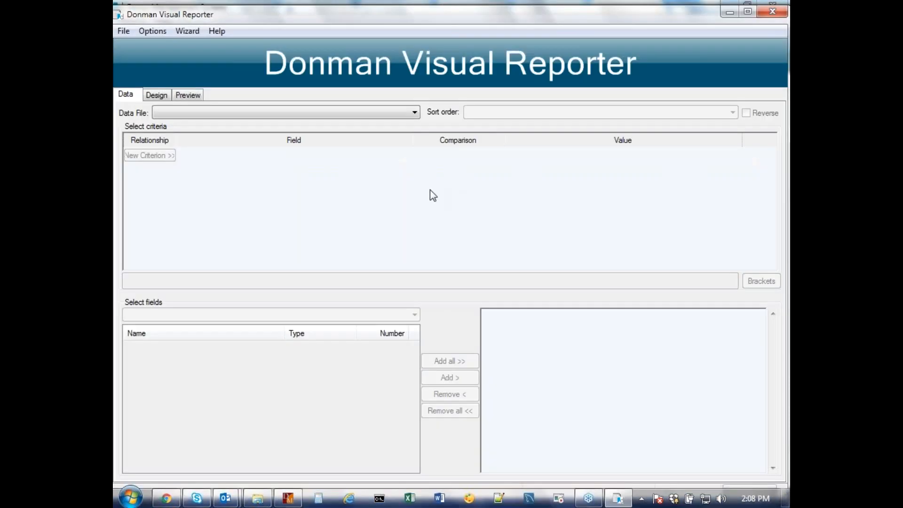
click(188, 31)
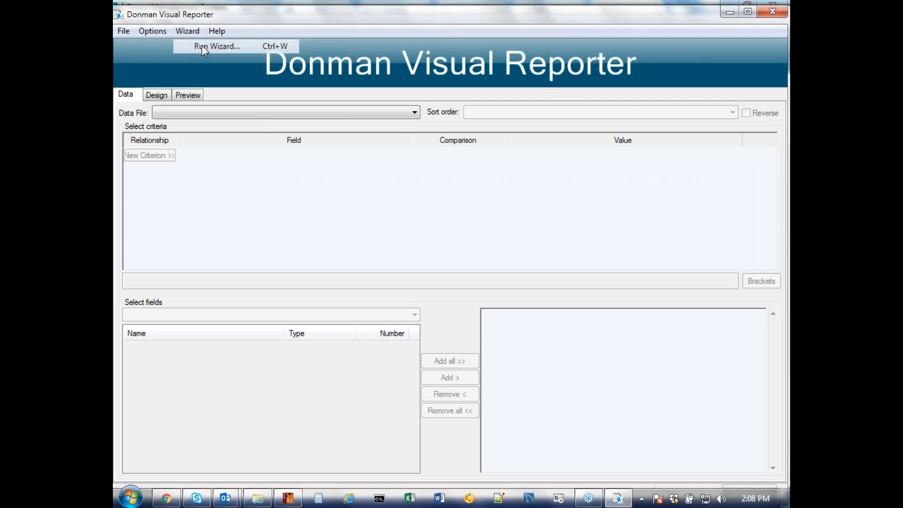
click(202, 45)
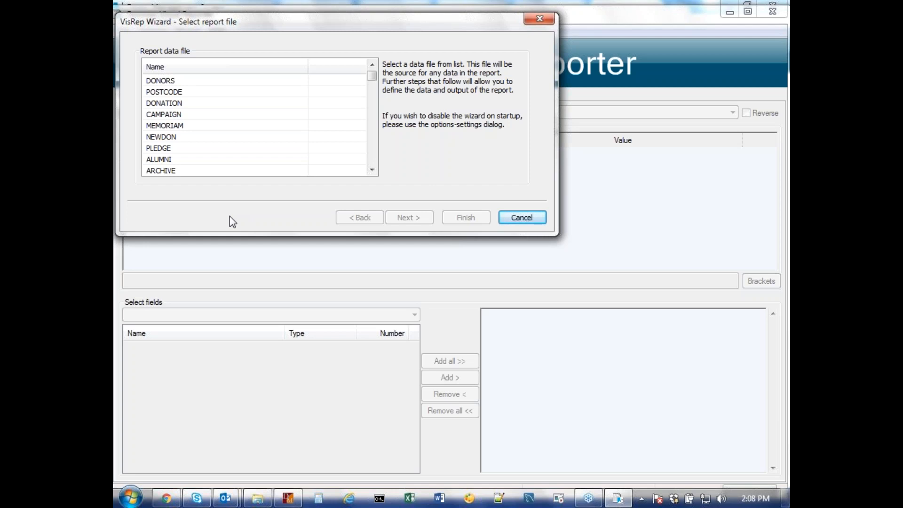
Base the report on the DONORS data file, sorted by DONOR_NUMBER, without adding any selection criteria.
click(180, 80)
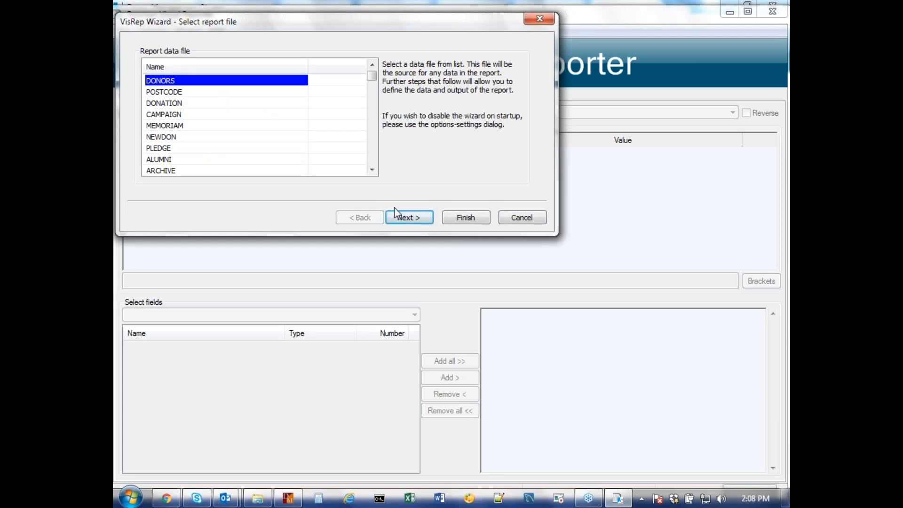
click(410, 219)
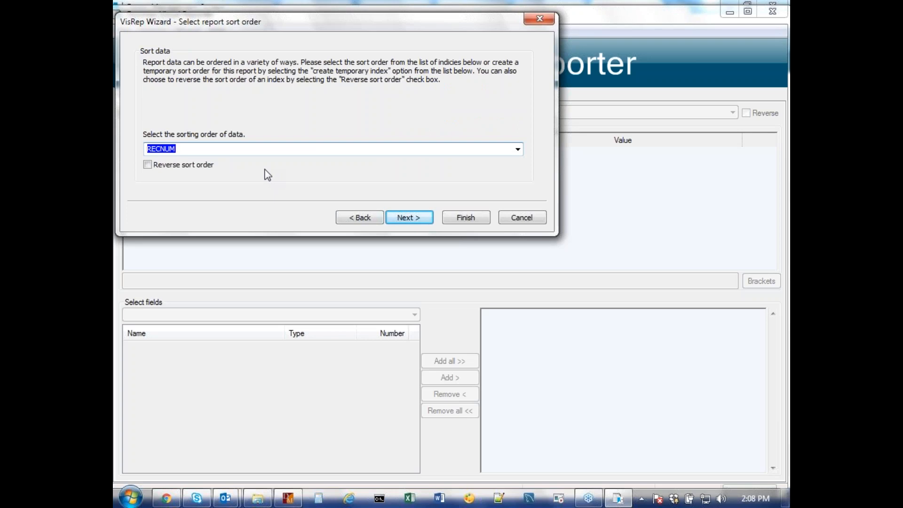
click(519, 151)
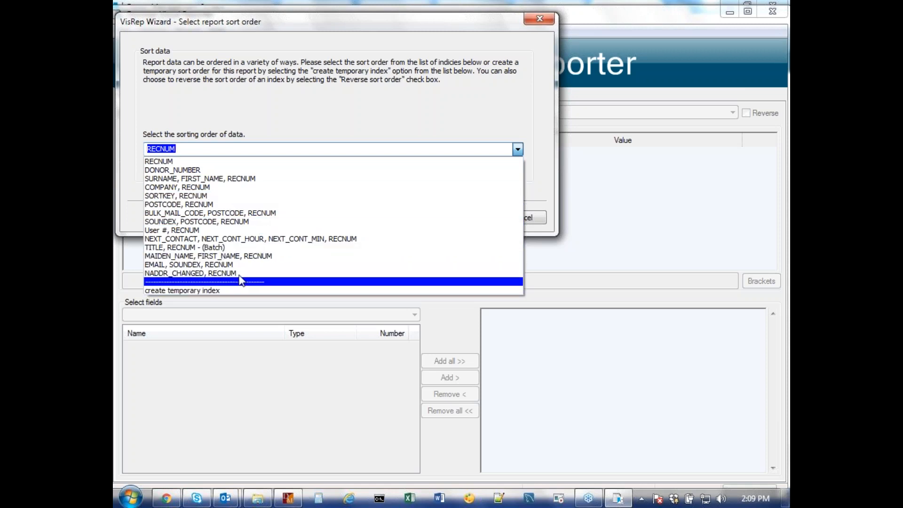
click(224, 170)
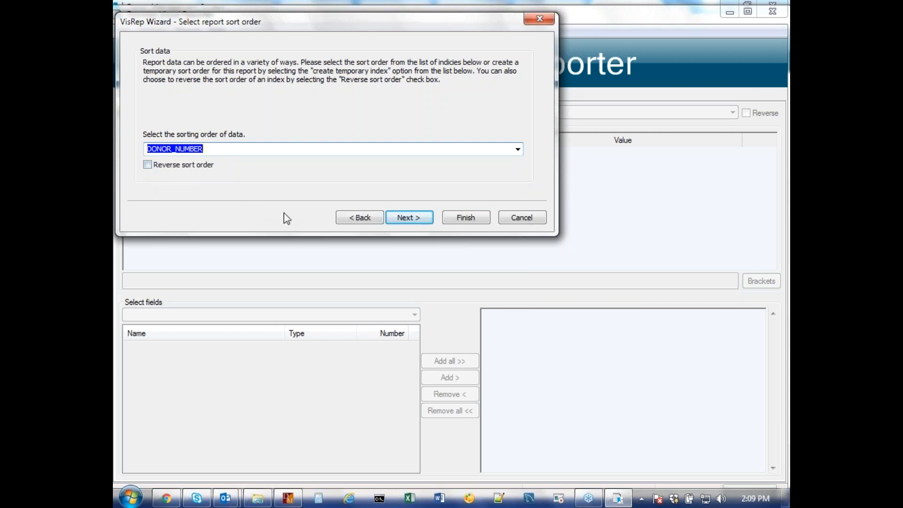
click(411, 222)
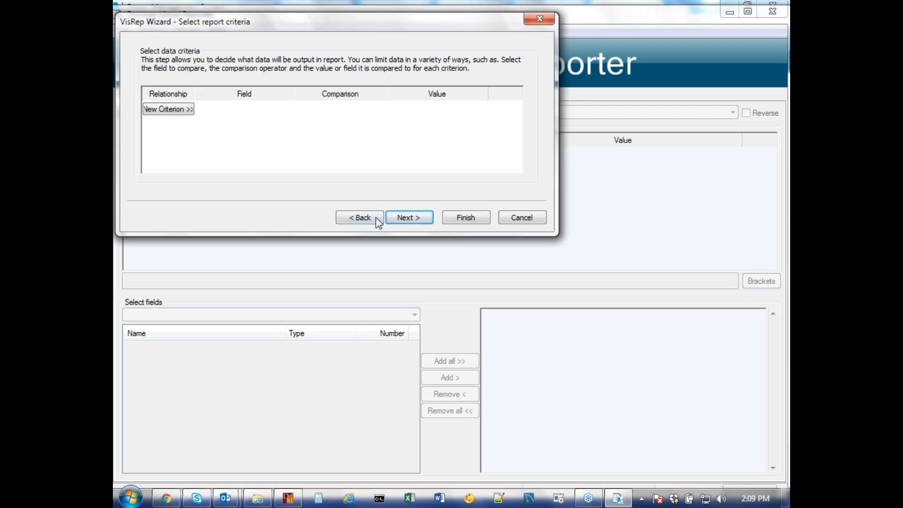
click(407, 222)
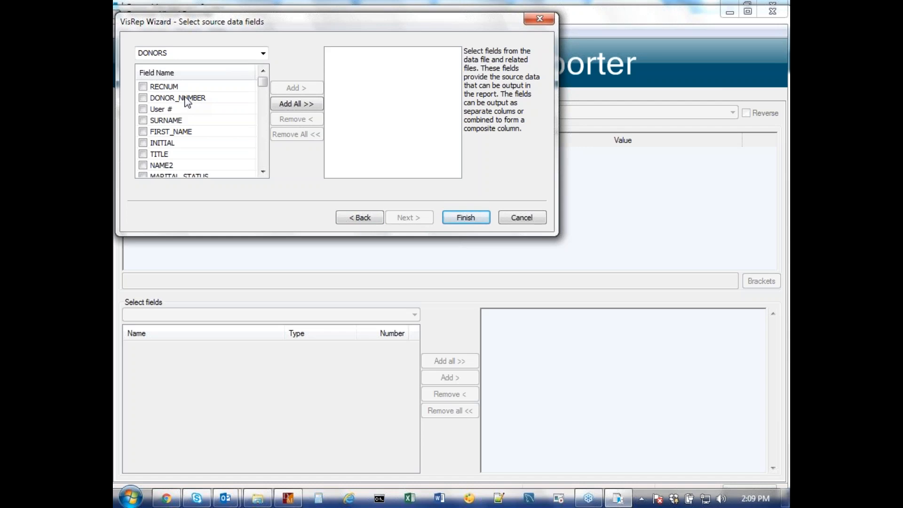
Add DONOR_NUMBER, SURNAME, FIRST_NAME and TITLE to the report fields in one batch, and remove them all again.
click(143, 97)
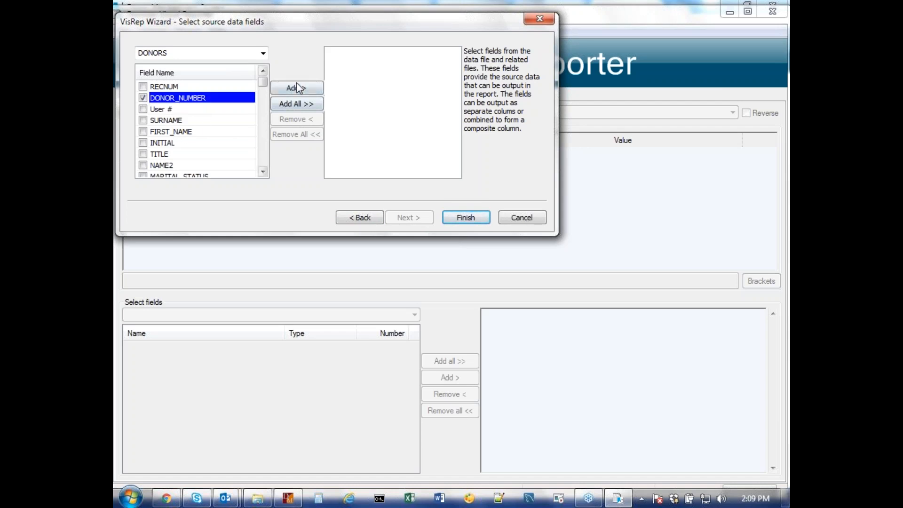
click(144, 98)
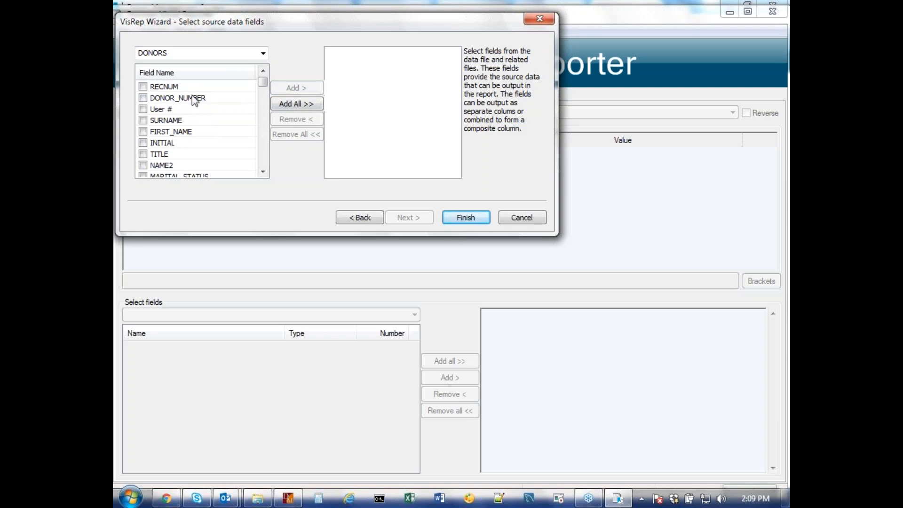
click(144, 98)
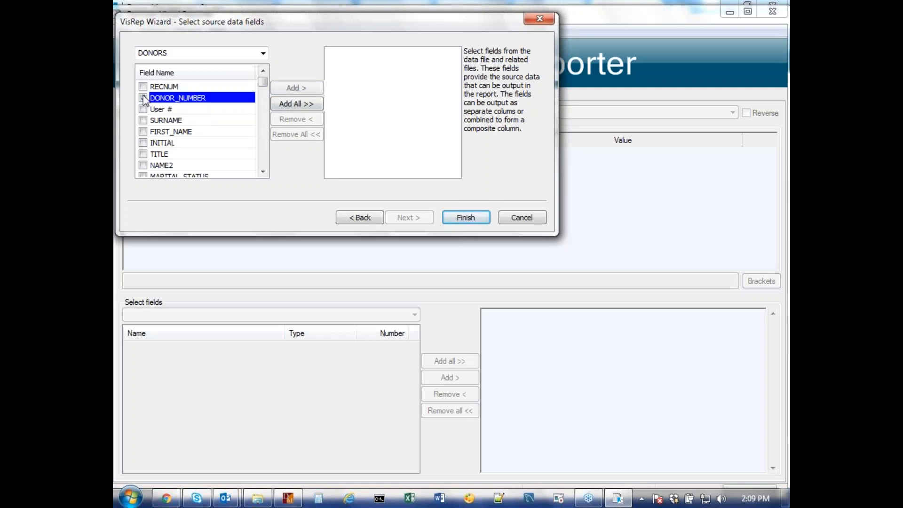
click(142, 154)
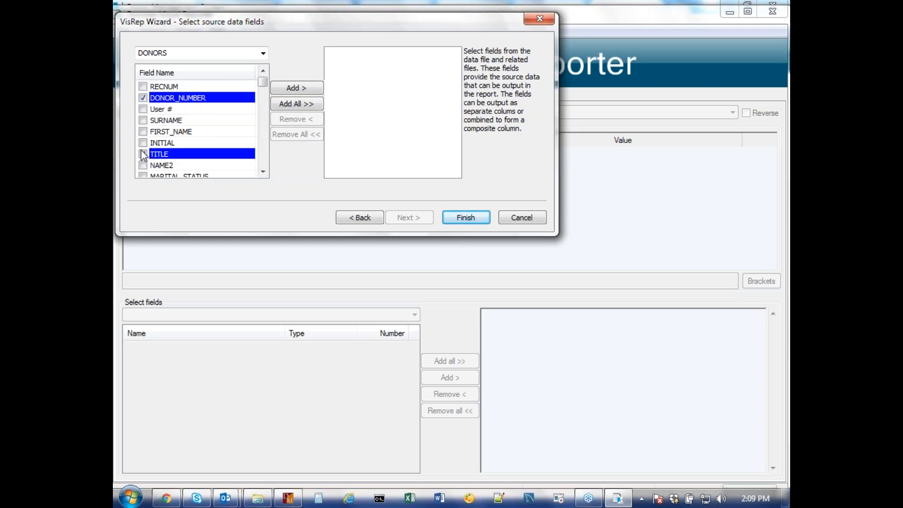
click(143, 131)
click(246, 120)
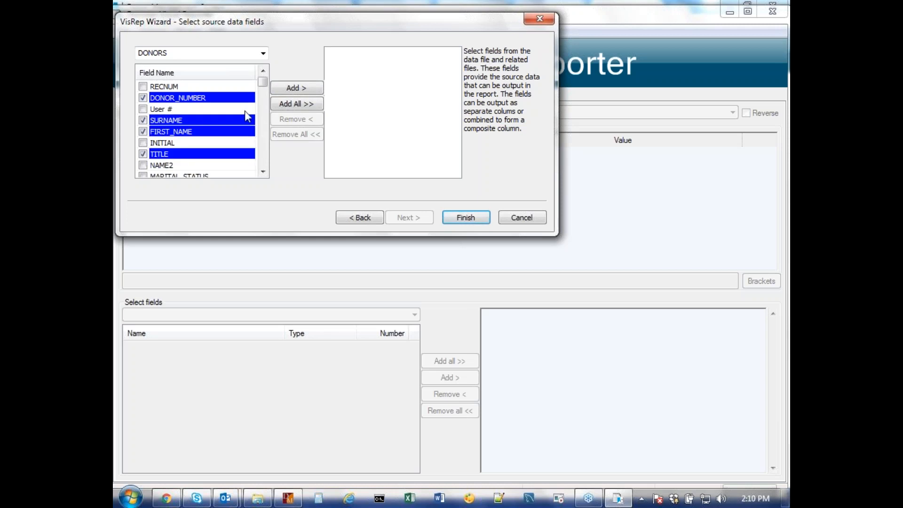
click(295, 89)
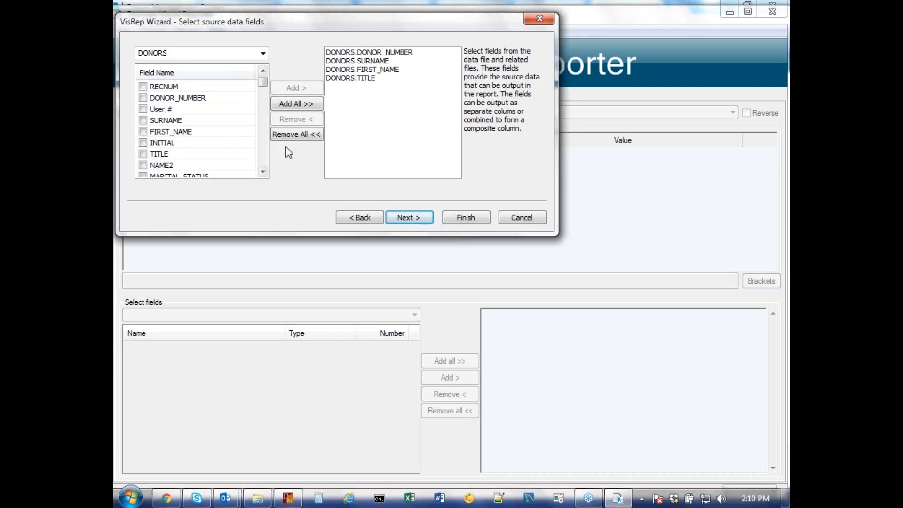
click(301, 142)
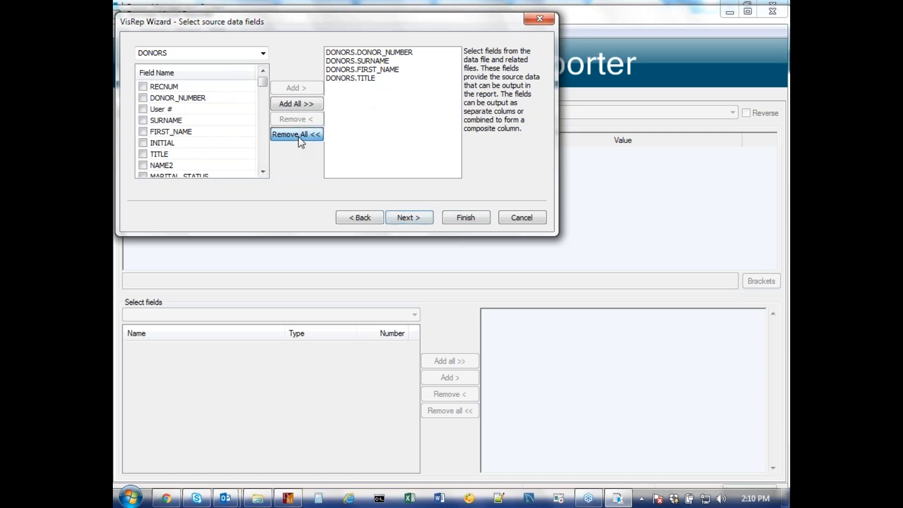
Add the source fields DONOR_NUMBER, TITLE, FIRST_NAME and SURNAME one by one in that order.
double_click(193, 98)
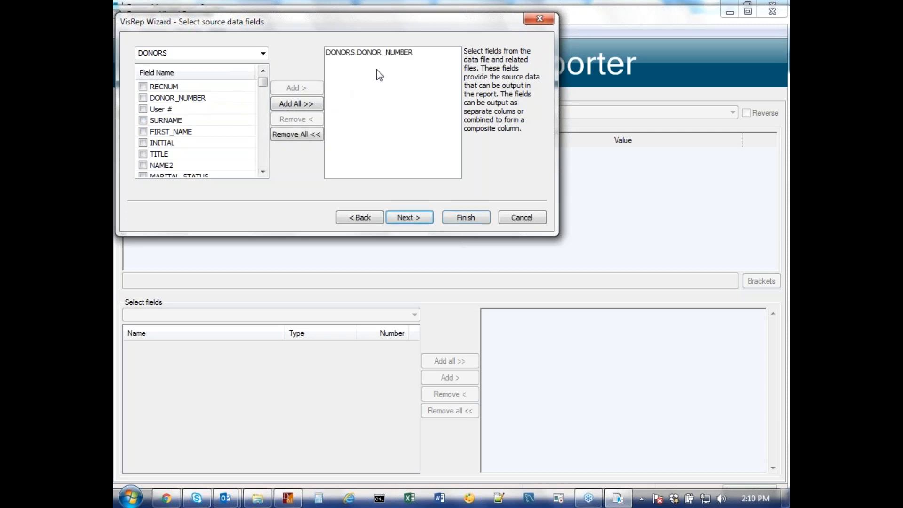
click(168, 155)
double_click(168, 154)
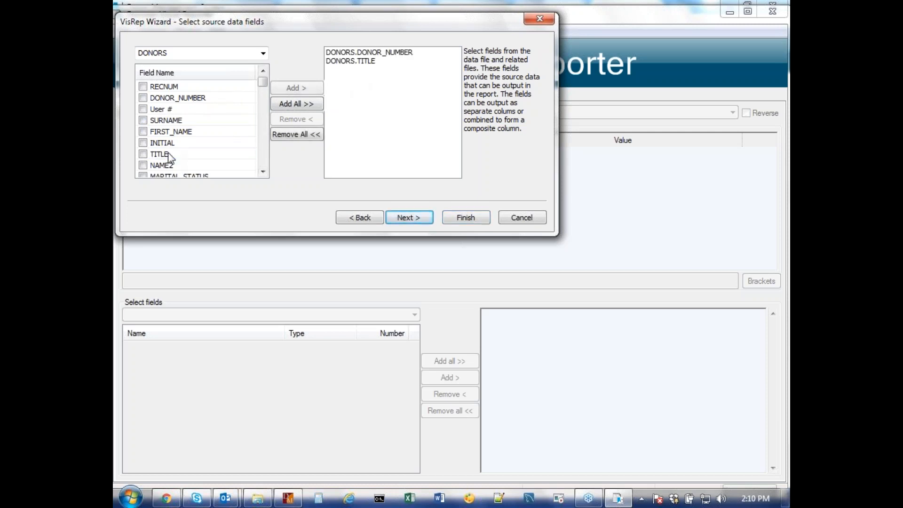
double_click(178, 132)
click(185, 122)
double_click(185, 122)
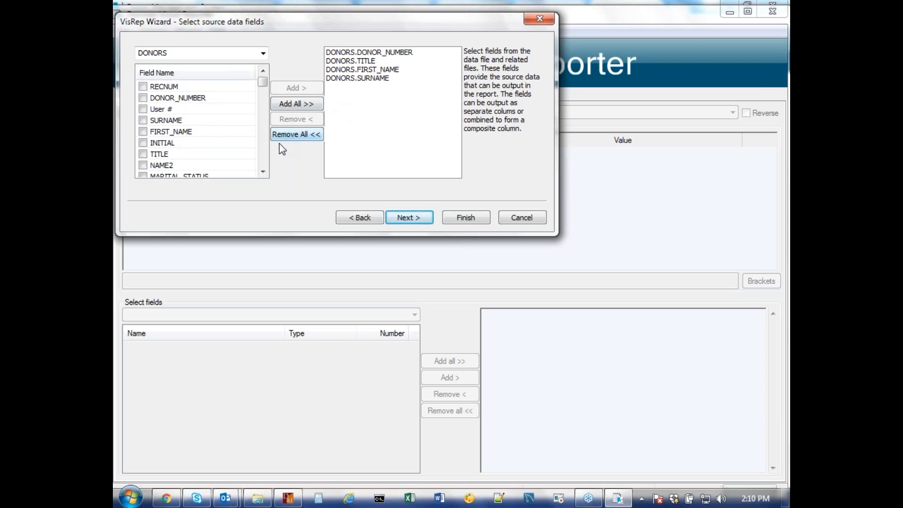
Look through the available DONORS fields and sort the field list alphabetically by name.
click(262, 171)
click(263, 171)
click(262, 172)
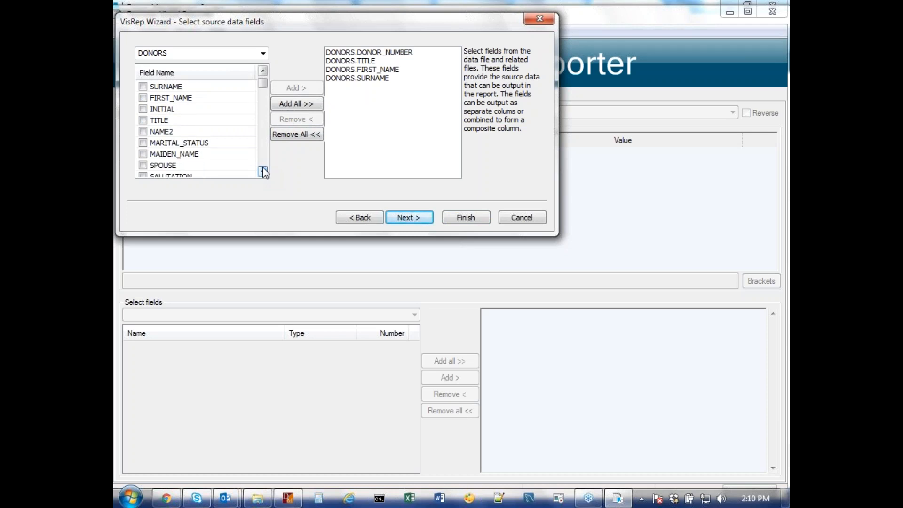
click(262, 171)
click(262, 172)
drag(262, 87, 263, 81)
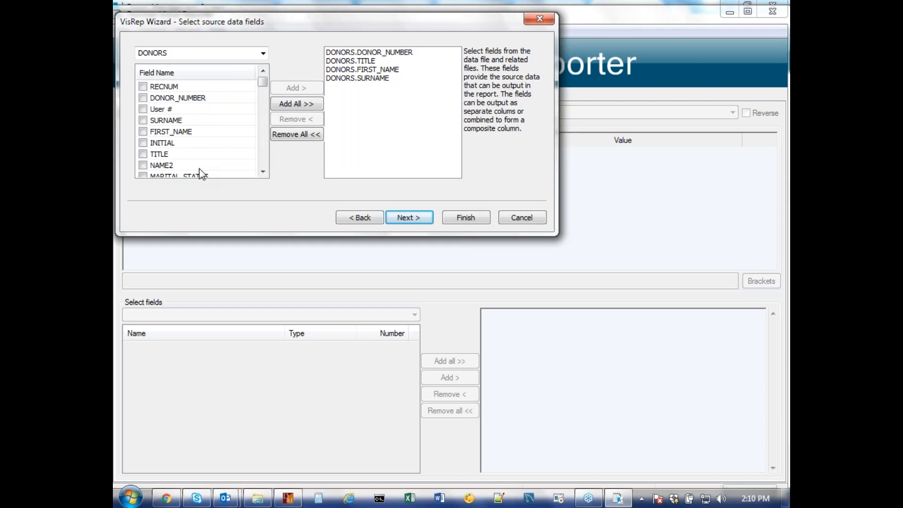
click(180, 75)
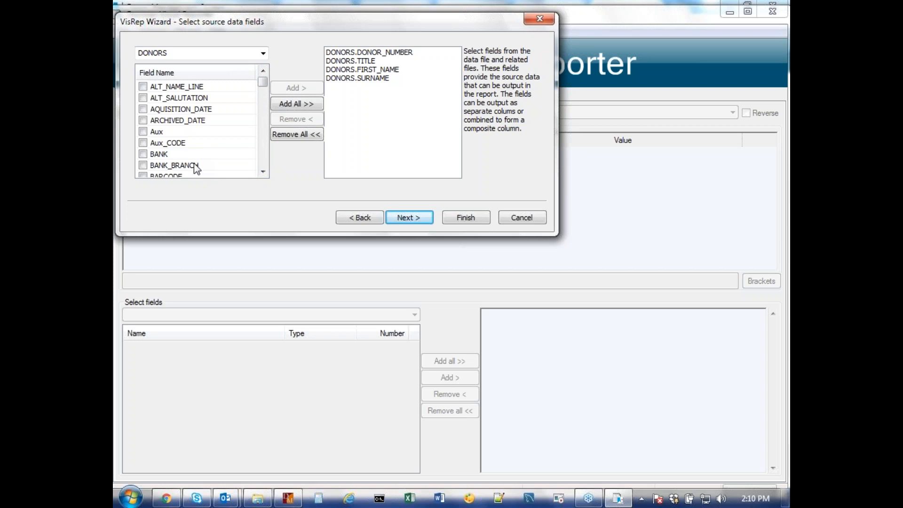
Add the DONOR_TYPE field from the alphabetical DONORS list to the report fields.
click(265, 159)
click(264, 159)
click(264, 159)
click(264, 159)
click(264, 159)
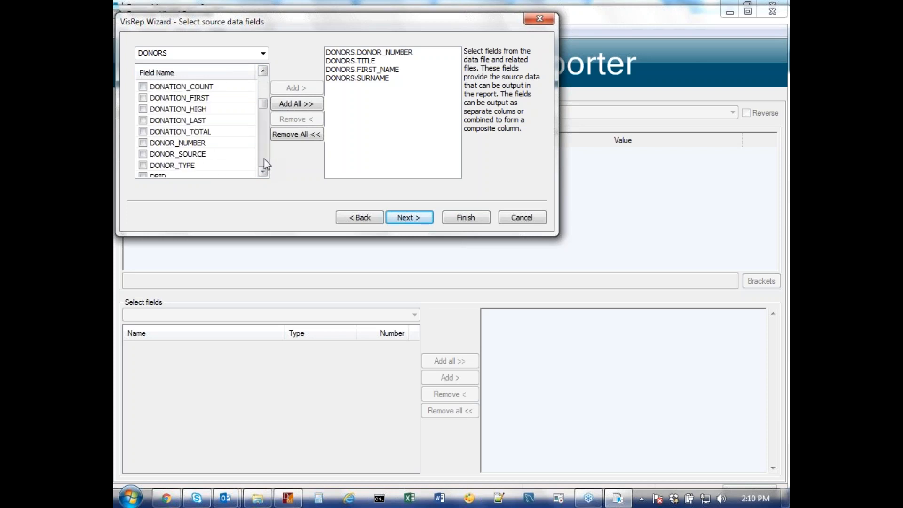
click(204, 166)
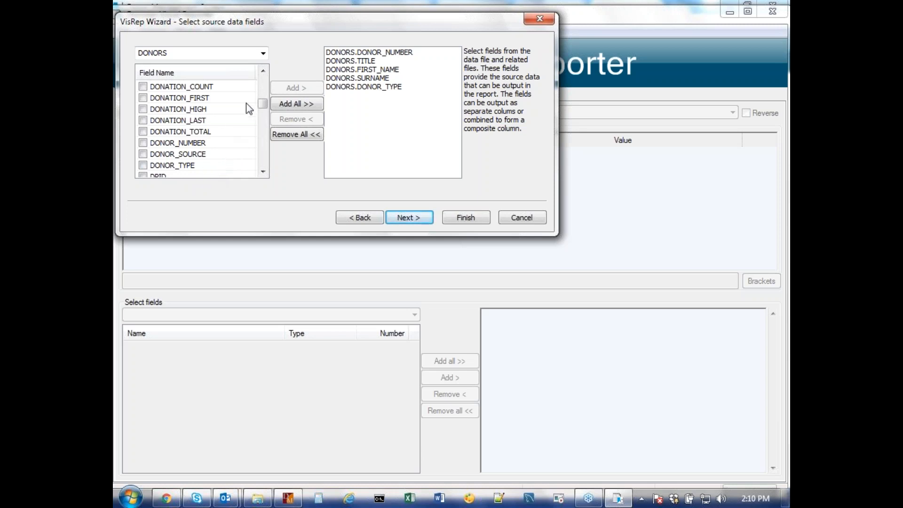
Add the COMPANY field from the DONORS list to the report fields.
click(263, 86)
click(263, 86)
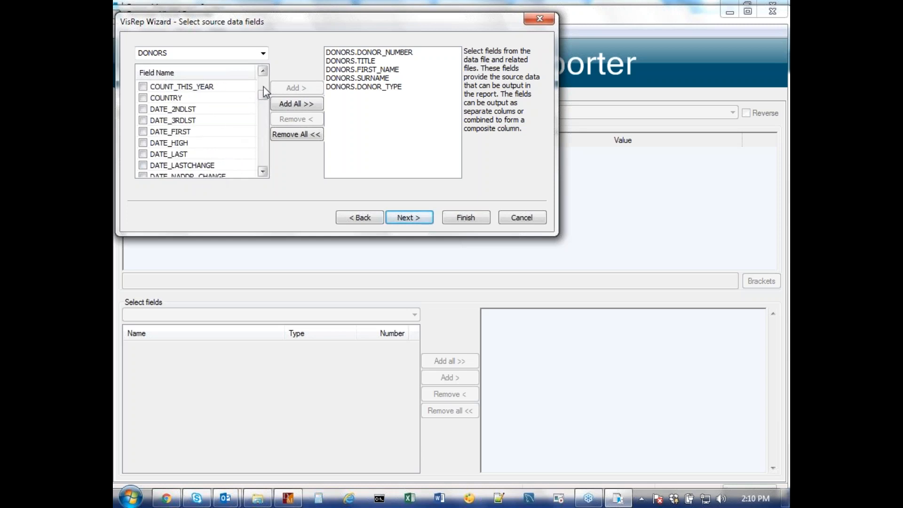
click(263, 87)
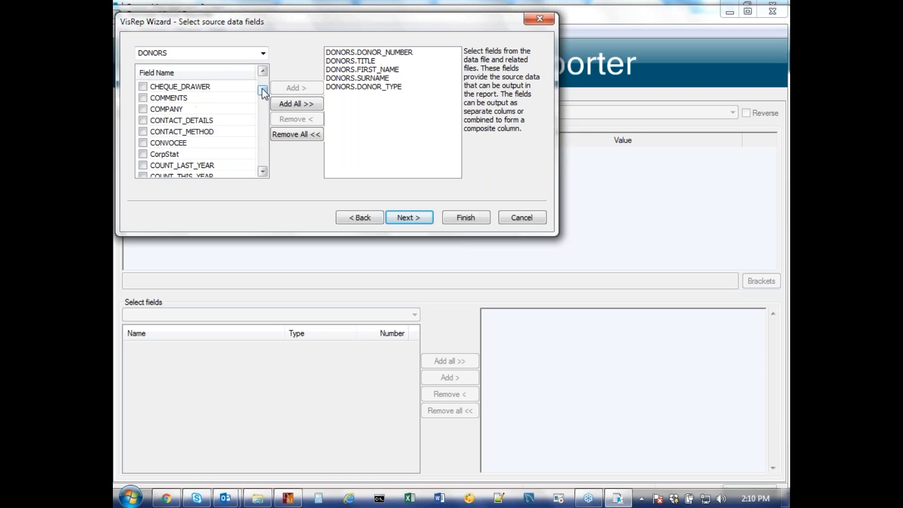
double_click(201, 109)
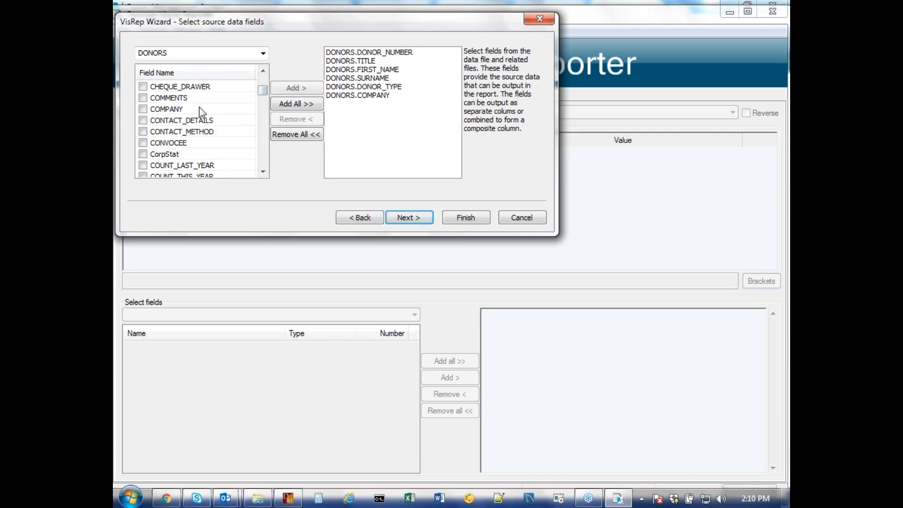
Add the DONATION_TOTAL and DONATION_COUNT fields from the DONORS list to the report fields.
click(261, 154)
click(261, 154)
click(262, 155)
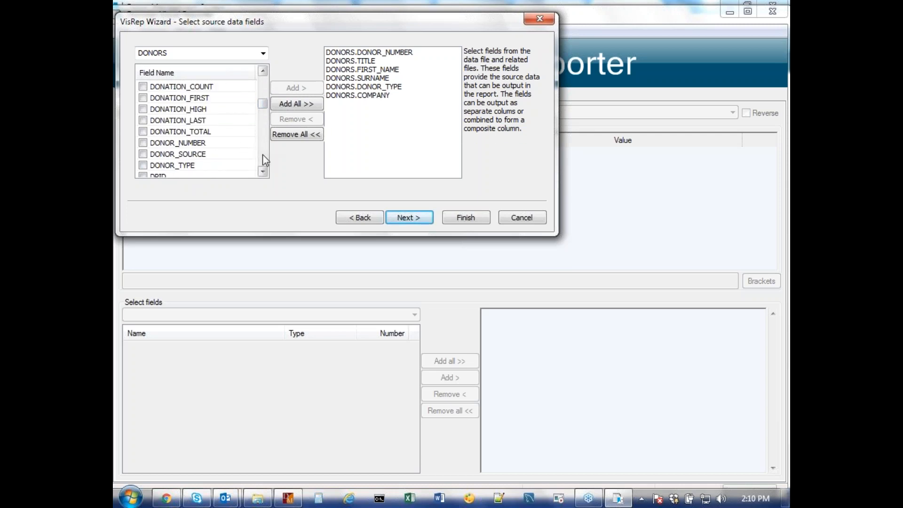
double_click(204, 132)
double_click(203, 87)
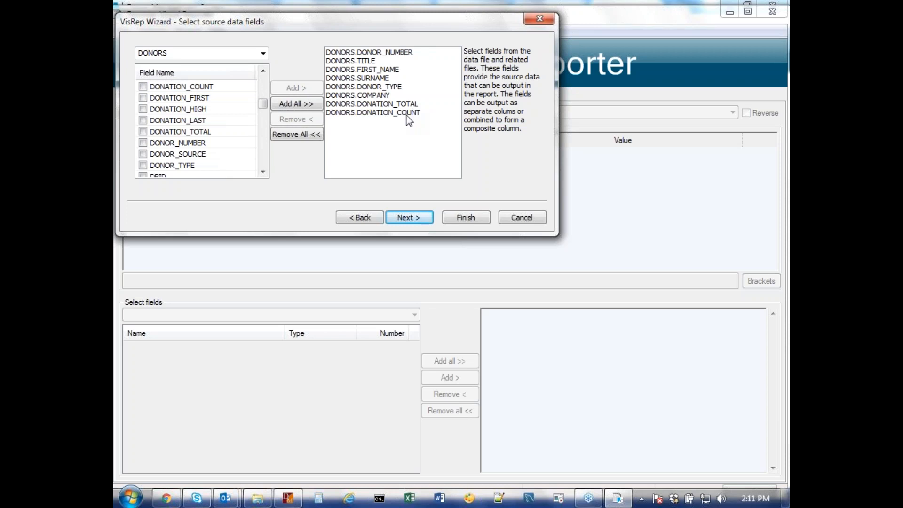
Finish the report wizard with the chosen source fields and look over the first page of the generated preview.
click(409, 221)
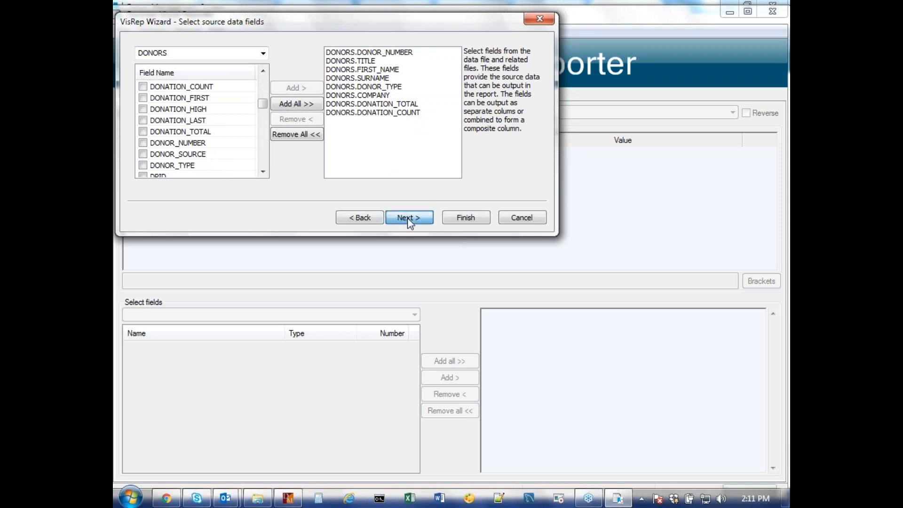
click(466, 217)
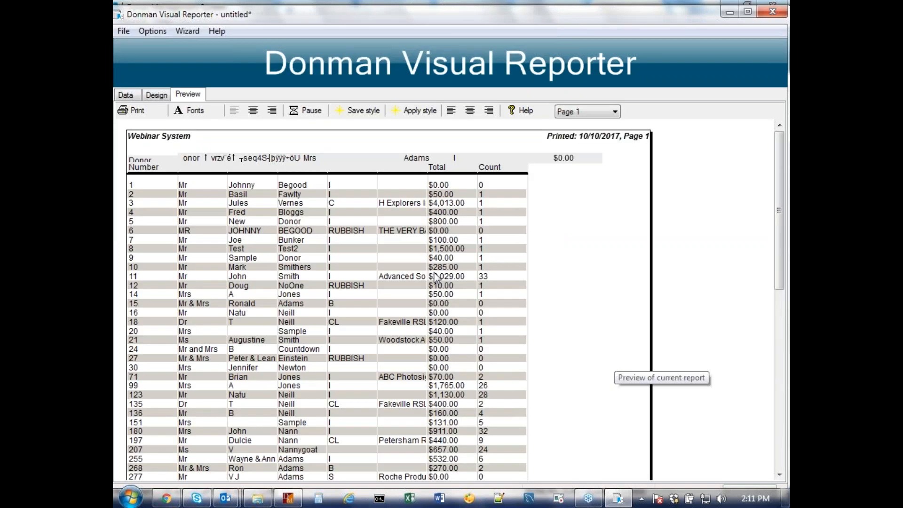
scroll(435, 278, down, 2)
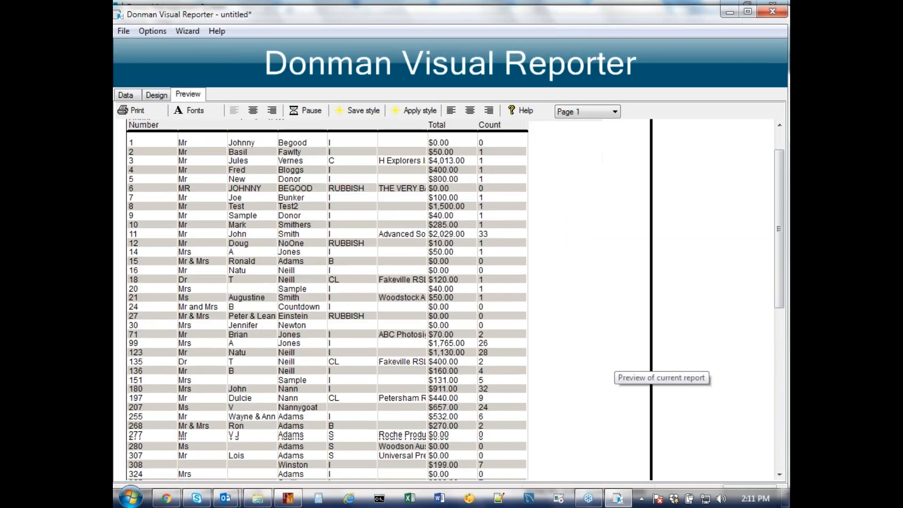
scroll(437, 272, down, 3)
scroll(438, 275, up, 5)
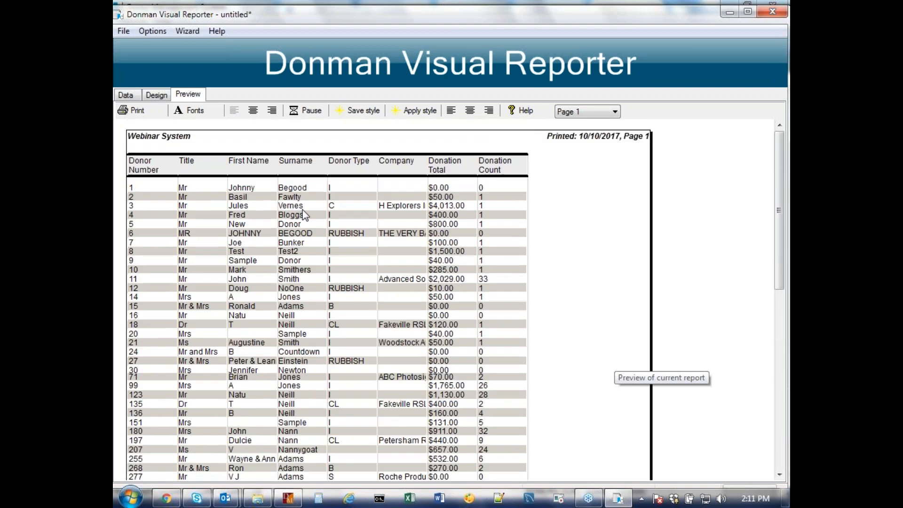
Widen the Company column in the report preview so more of each company name fits, and check the page's rows.
drag(426, 168, 477, 168)
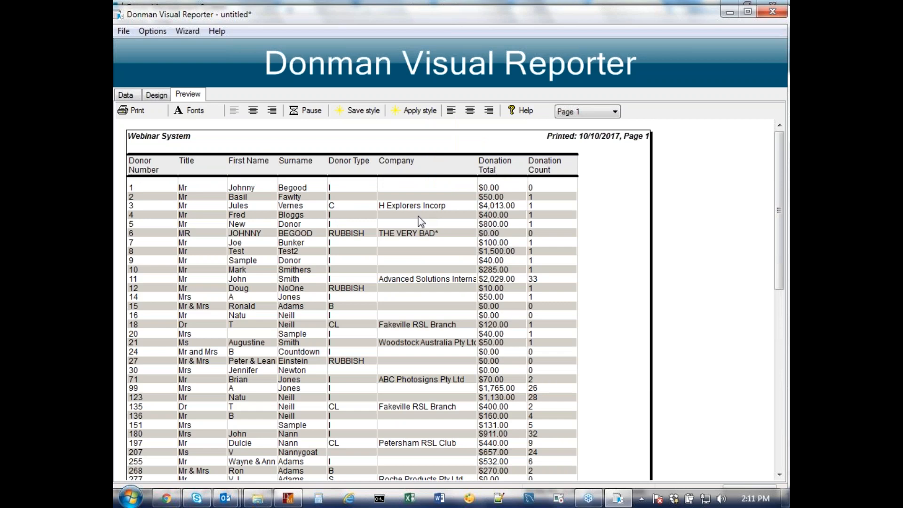
scroll(420, 221, down, 1)
scroll(352, 296, down, 5)
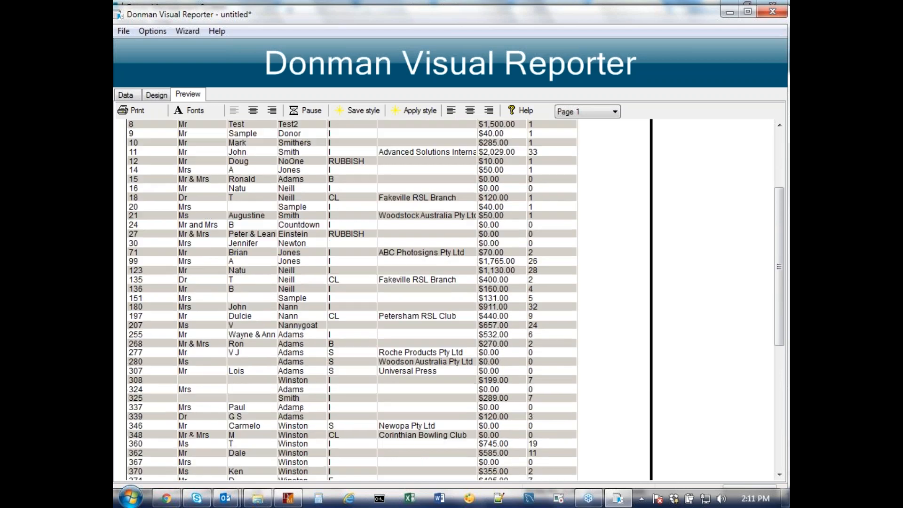
scroll(353, 299, down, 8)
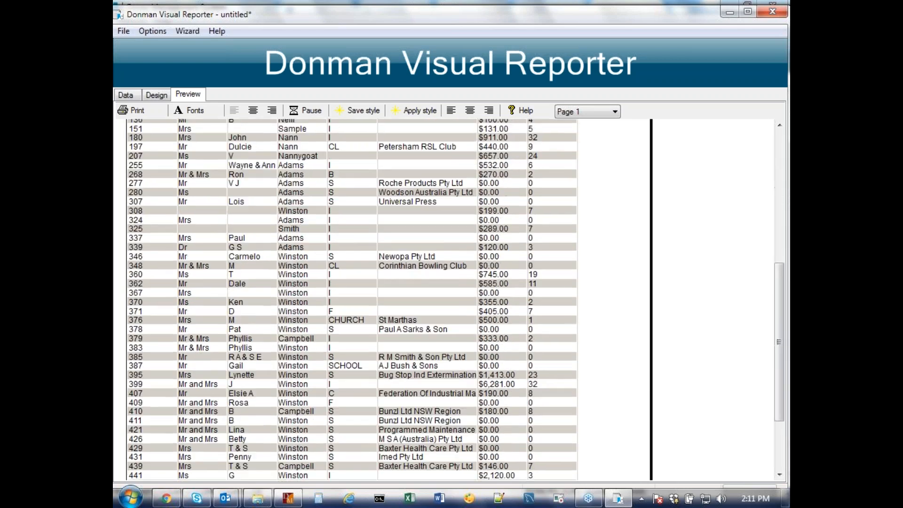
scroll(353, 300, up, 14)
Check how many pages the unfiltered report preview has, and maximize the report window.
click(614, 112)
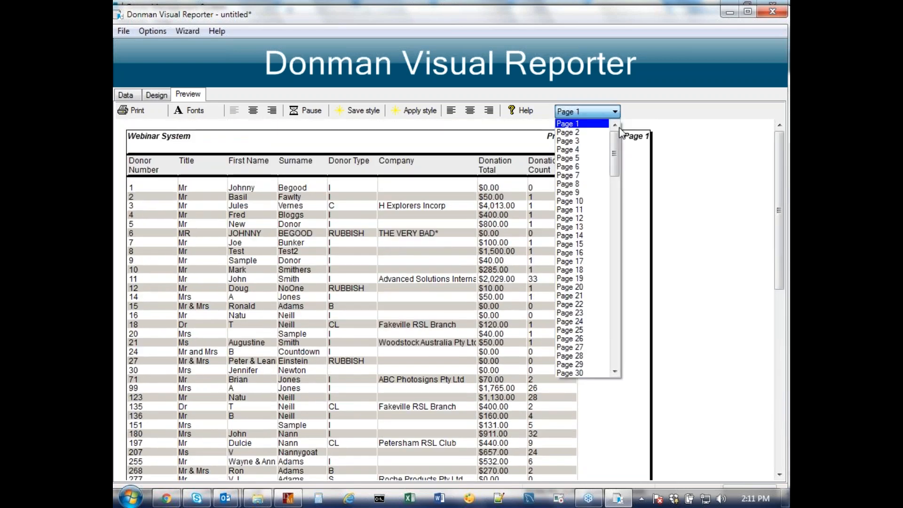
drag(613, 149, 613, 126)
click(632, 128)
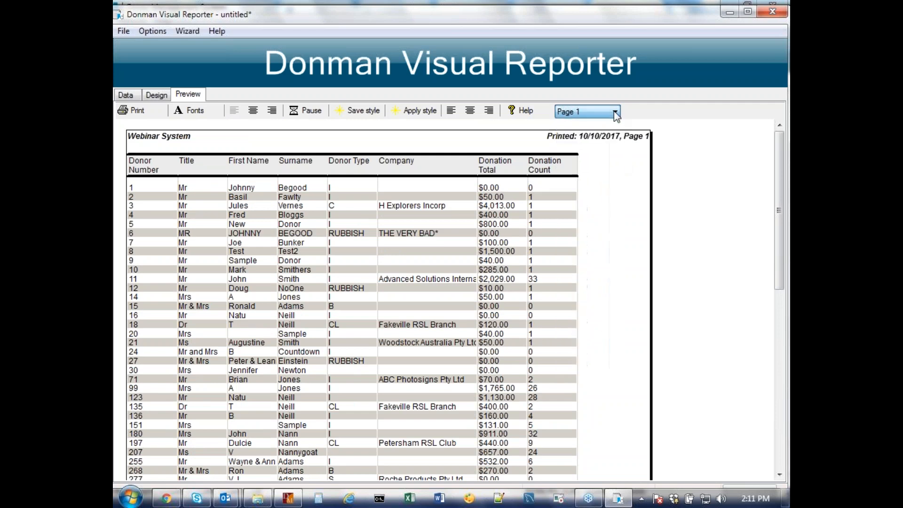
click(748, 14)
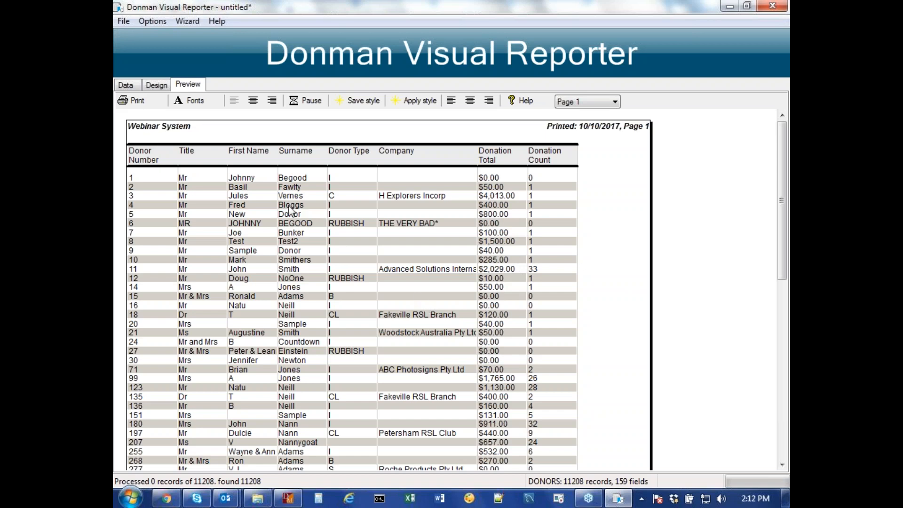
Create a selection criterion in the report's data settings and set its field to DONATION_TOTAL.
click(126, 85)
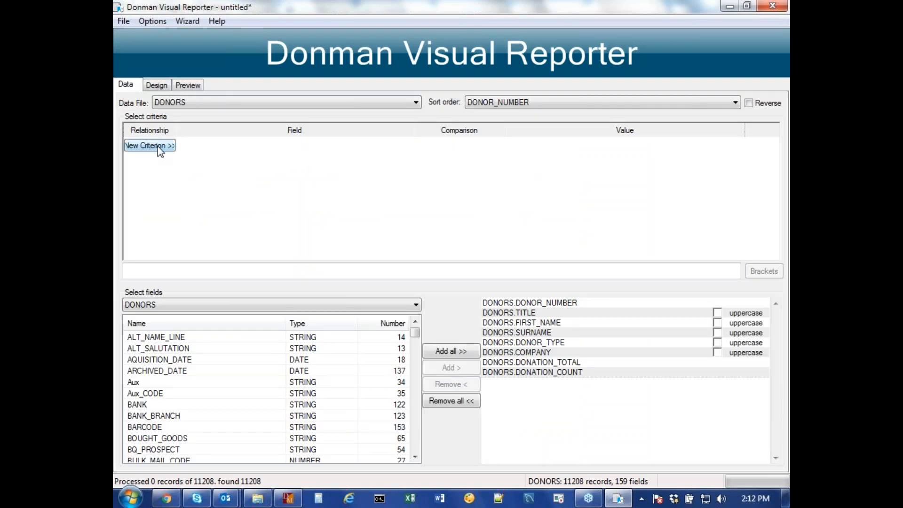
click(160, 151)
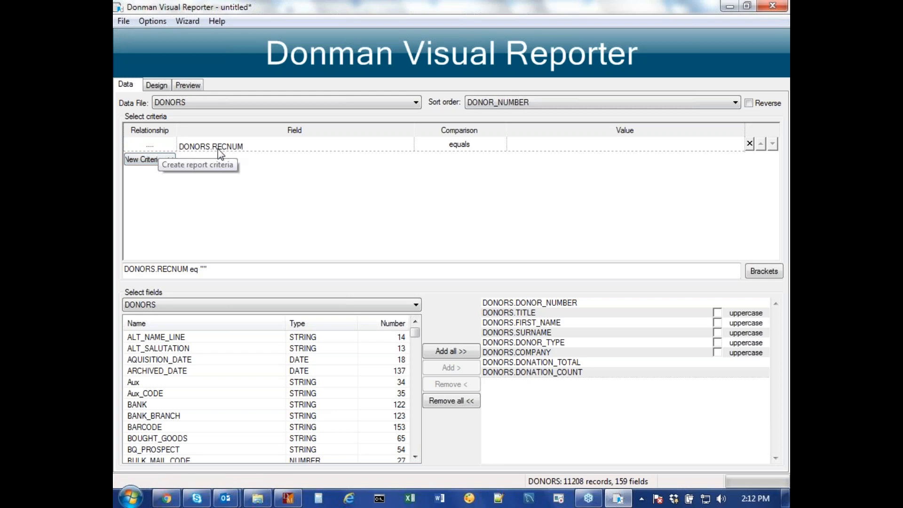
click(254, 147)
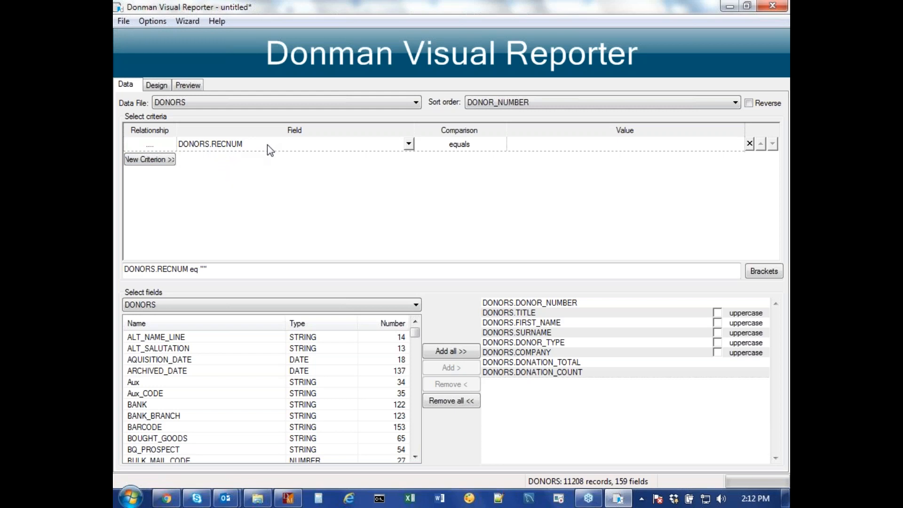
click(408, 144)
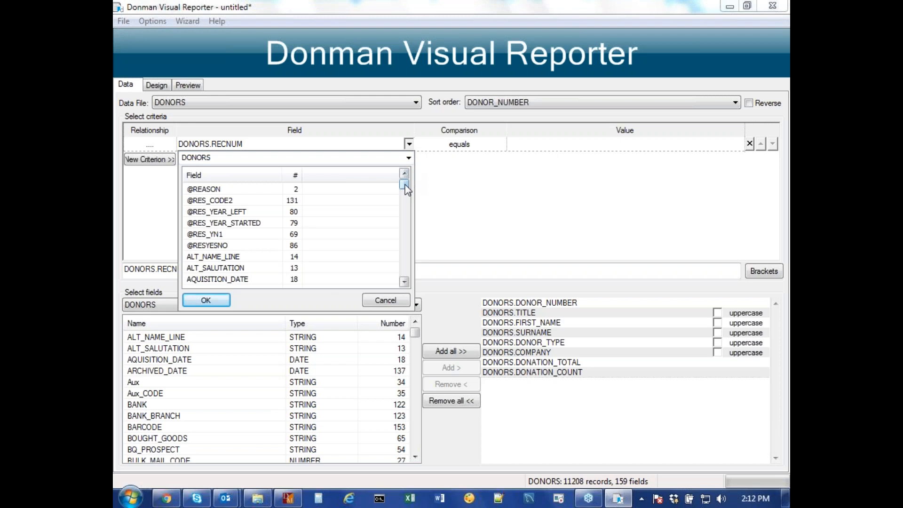
drag(404, 188, 403, 210)
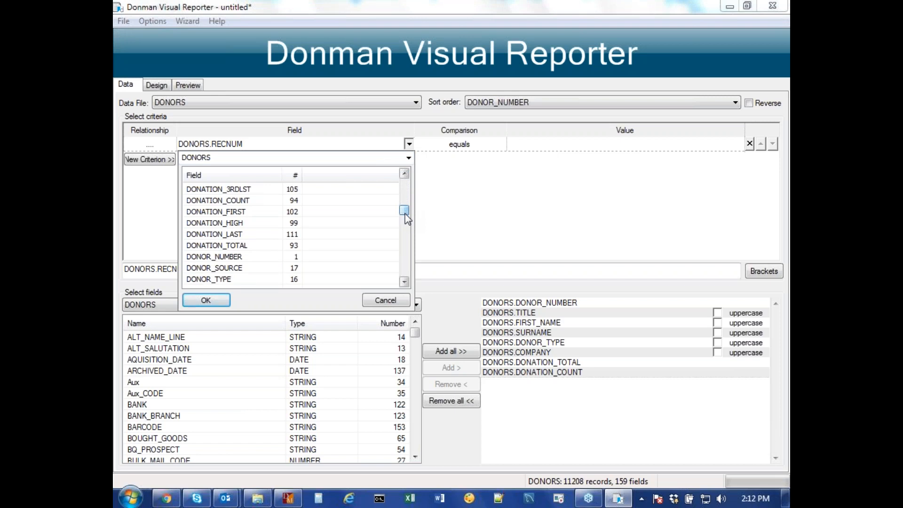
double_click(238, 246)
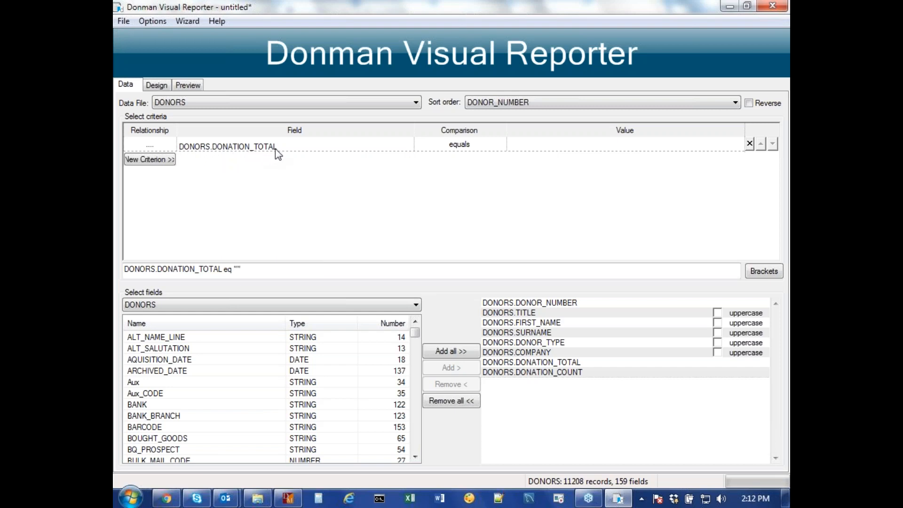
Set the DONATION_TOTAL criterion to greater than or equal with a value of 1000.
click(477, 149)
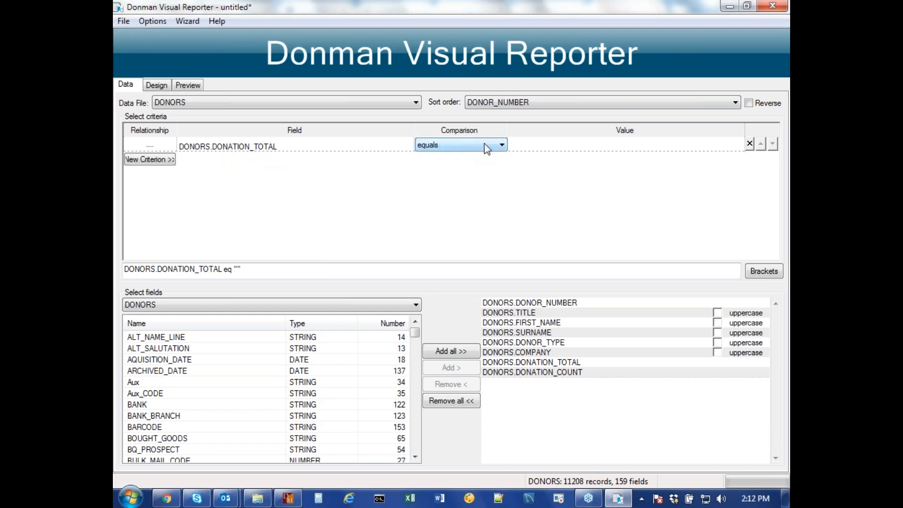
click(501, 146)
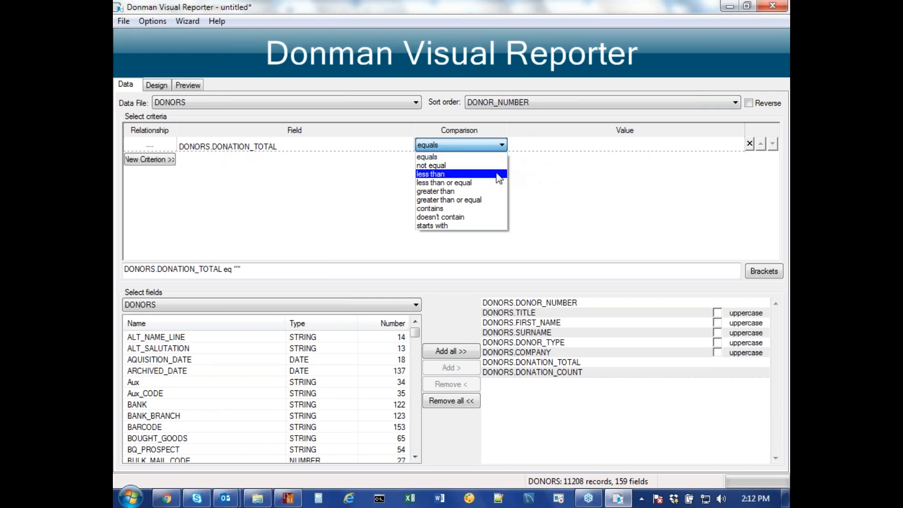
click(482, 201)
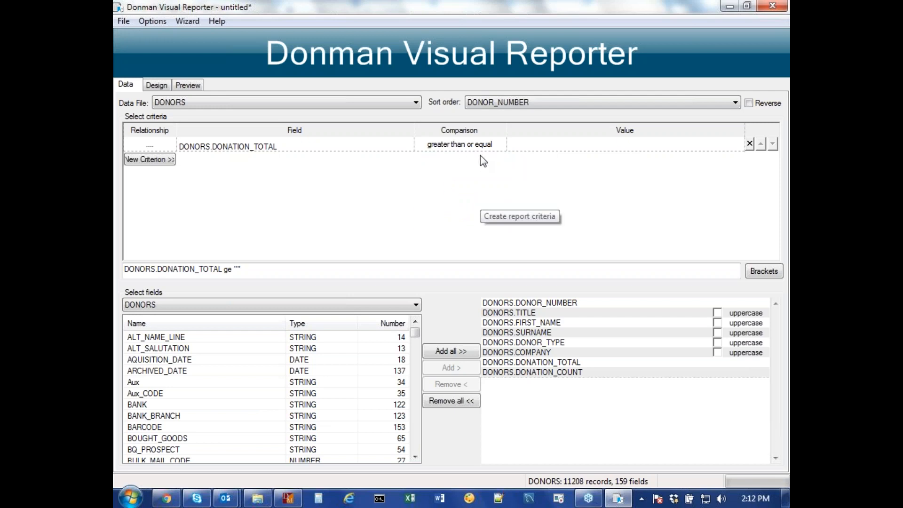
click(523, 146)
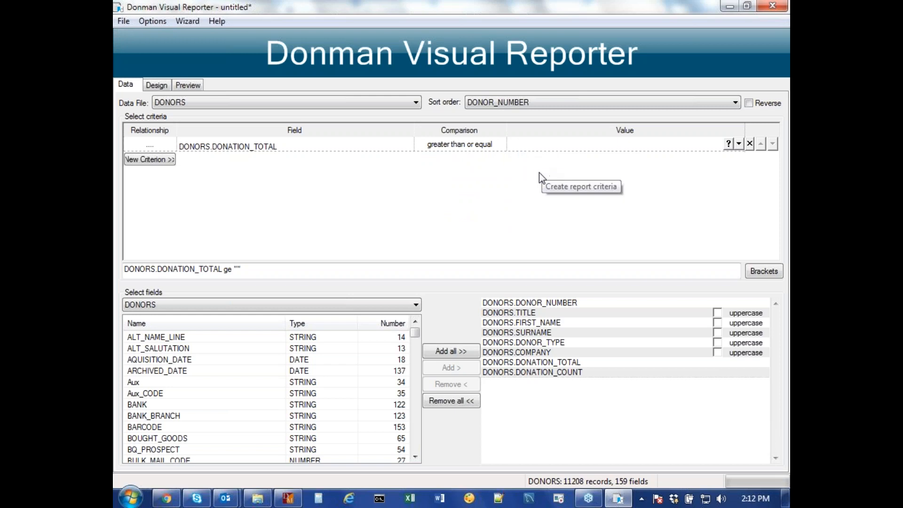
text(1000)
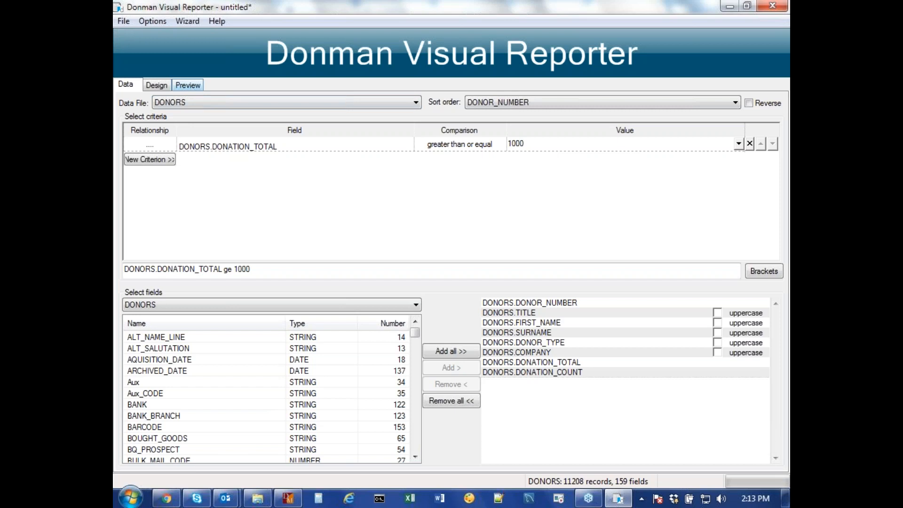
Preview the report filtered by donation total and check how many pages it has.
click(188, 85)
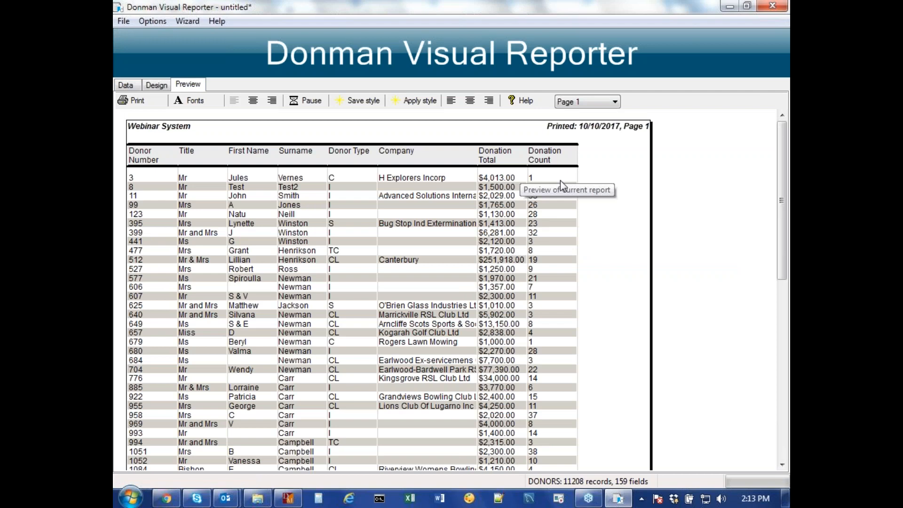
click(614, 101)
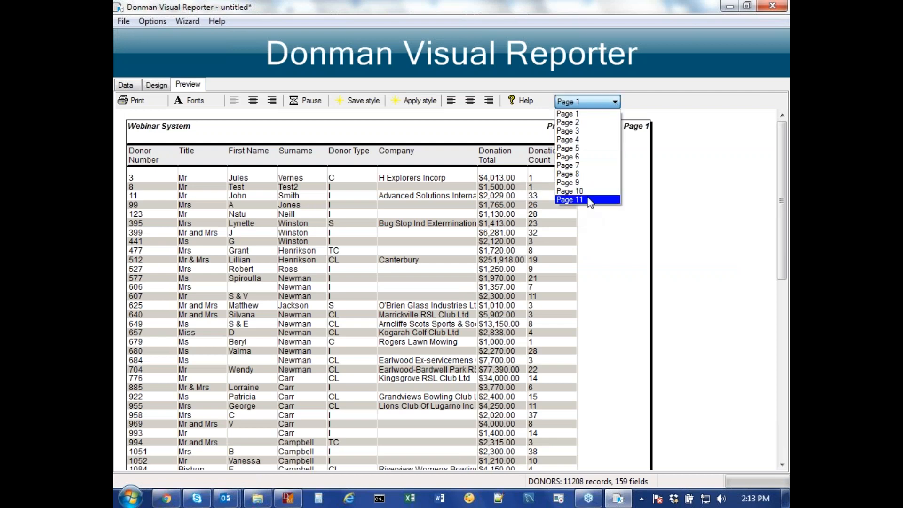
click(612, 230)
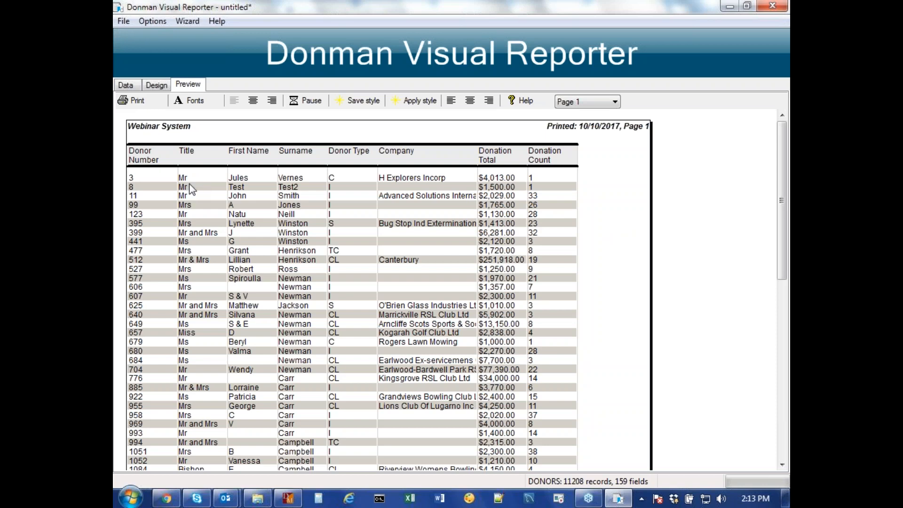
Add a second selection criterion, joined with "and", and set its field to DONOR_TYPE.
click(128, 85)
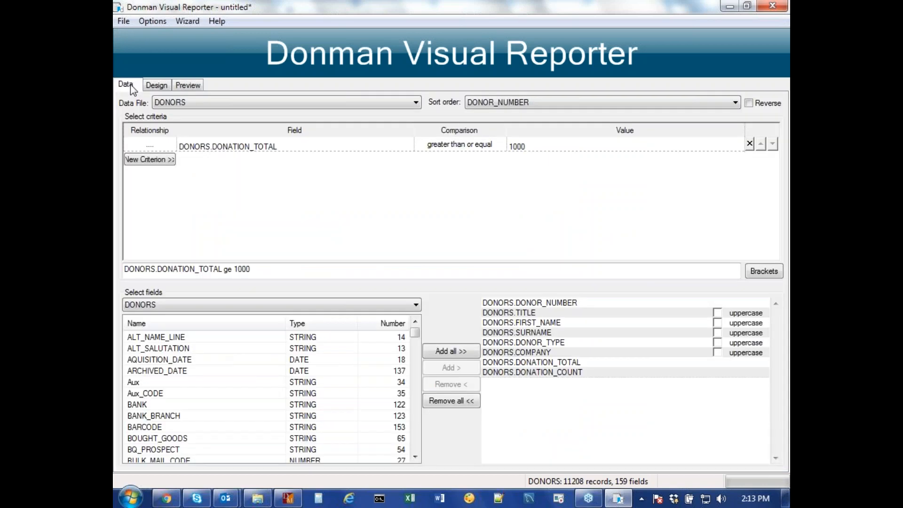
click(161, 160)
click(232, 159)
click(256, 158)
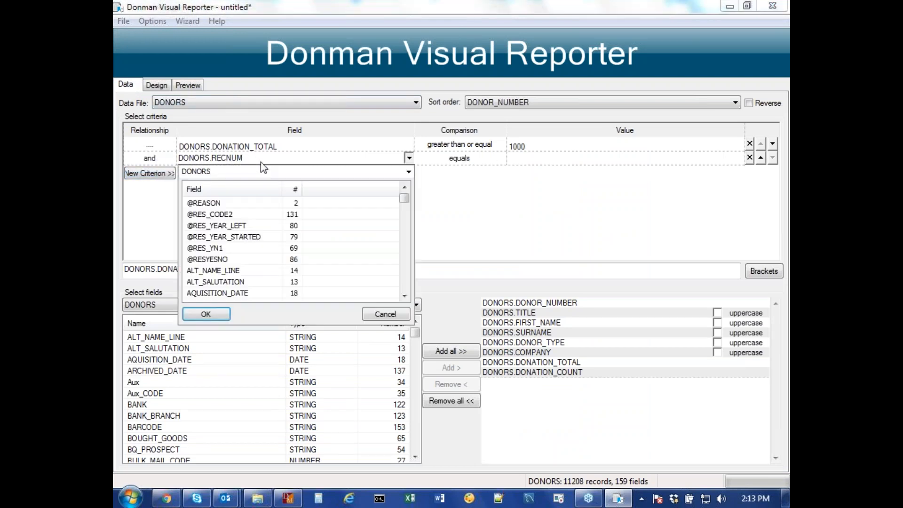
scroll(408, 278, down, 3)
scroll(408, 278, down, 8)
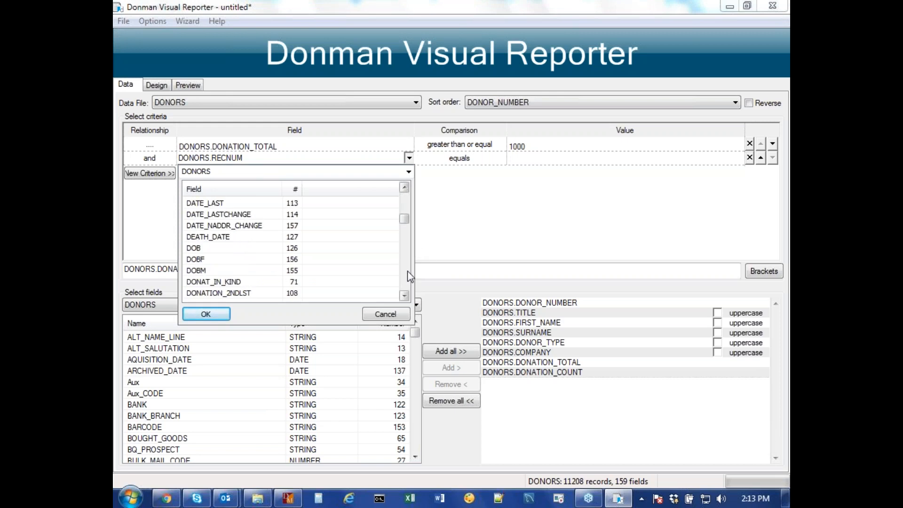
scroll(408, 277, down, 3)
double_click(222, 294)
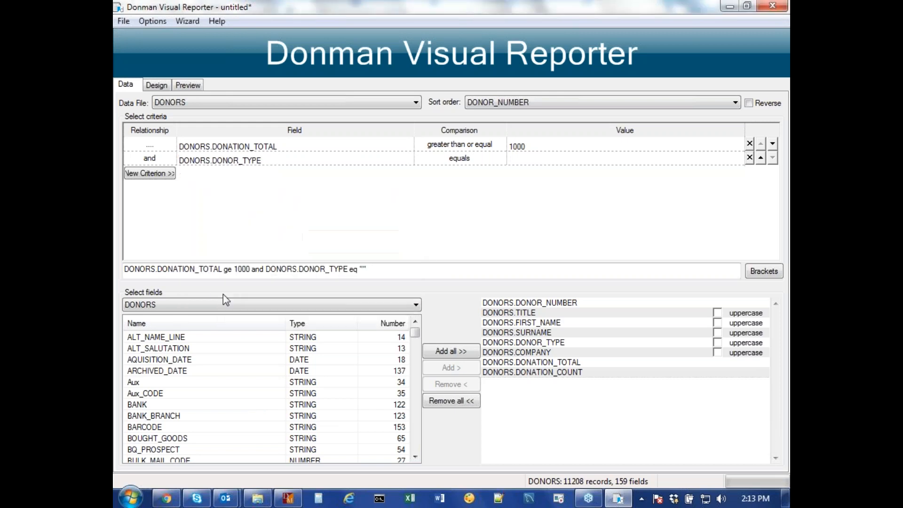
Set the DONOR_TYPE criterion's value to I from the list of values found in the data.
click(516, 163)
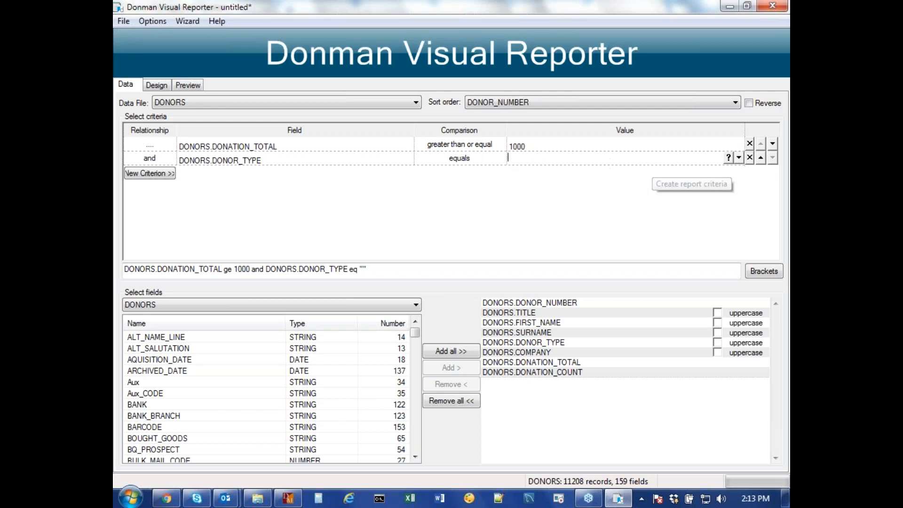
click(728, 158)
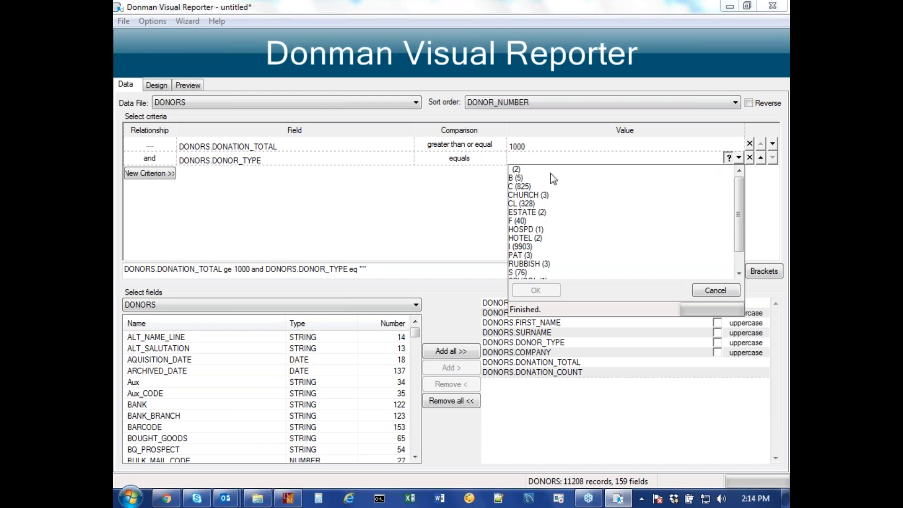
double_click(522, 248)
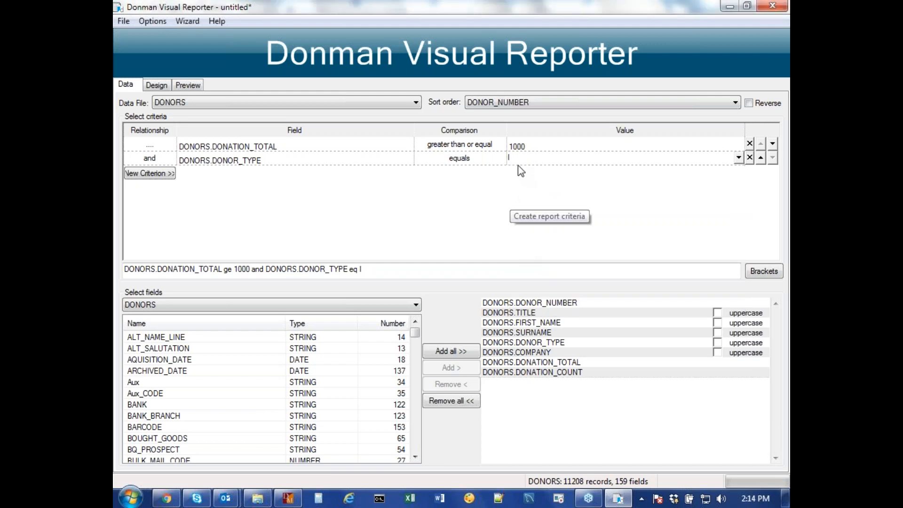
Preview the report filtered by donation total and donor type I, and review the donor types on the first page.
click(189, 85)
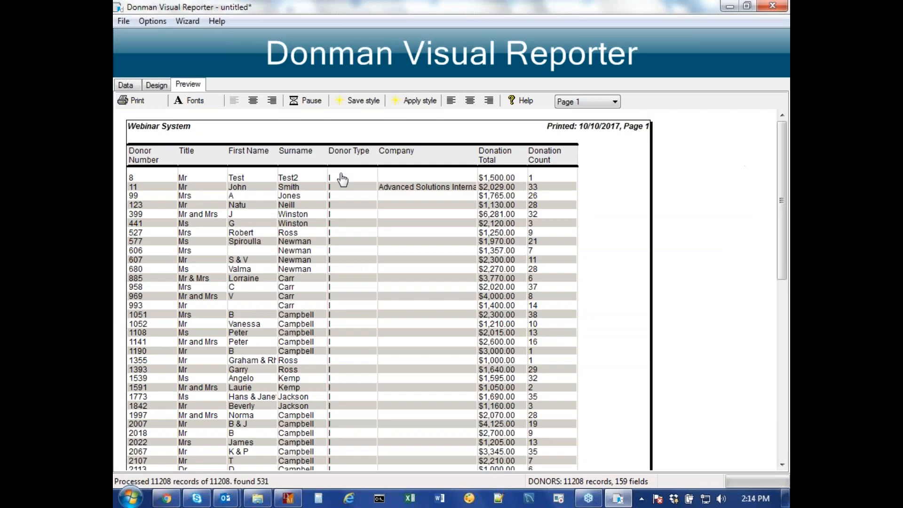
scroll(340, 379, down, 1)
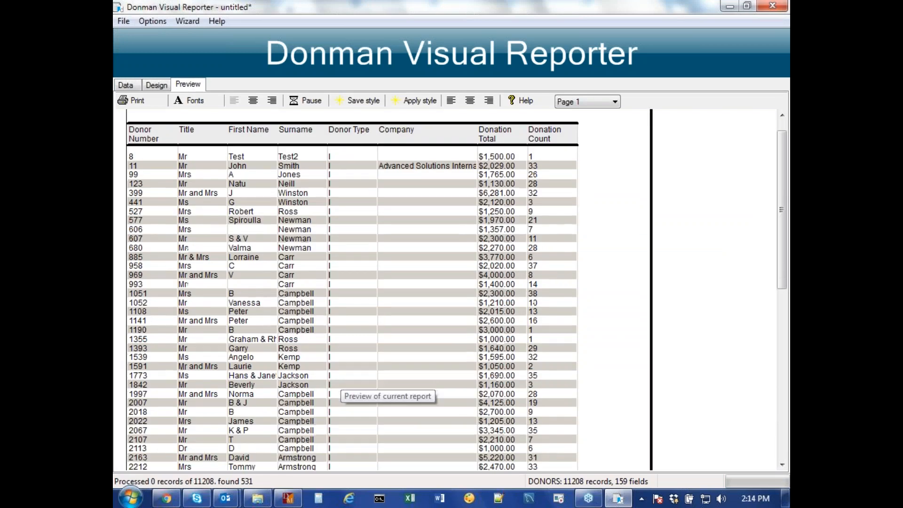
scroll(341, 379, down, 4)
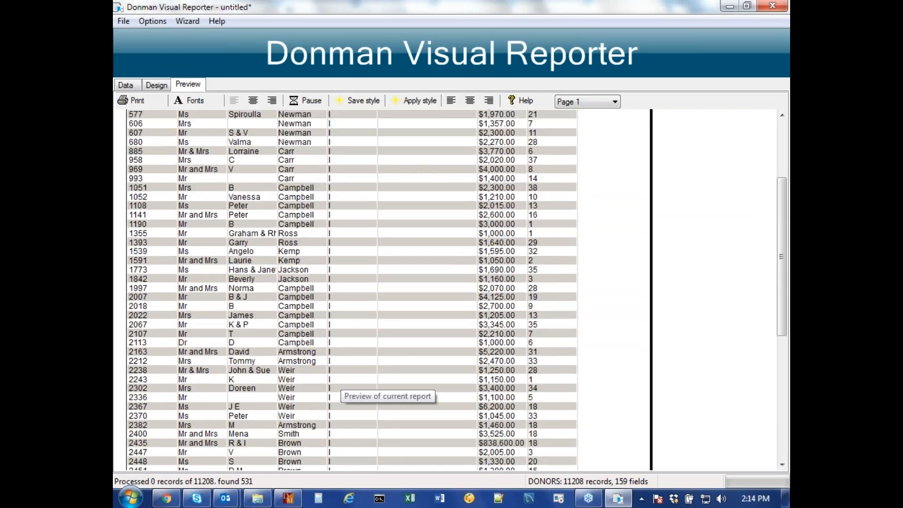
scroll(340, 379, down, 10)
scroll(341, 379, up, 15)
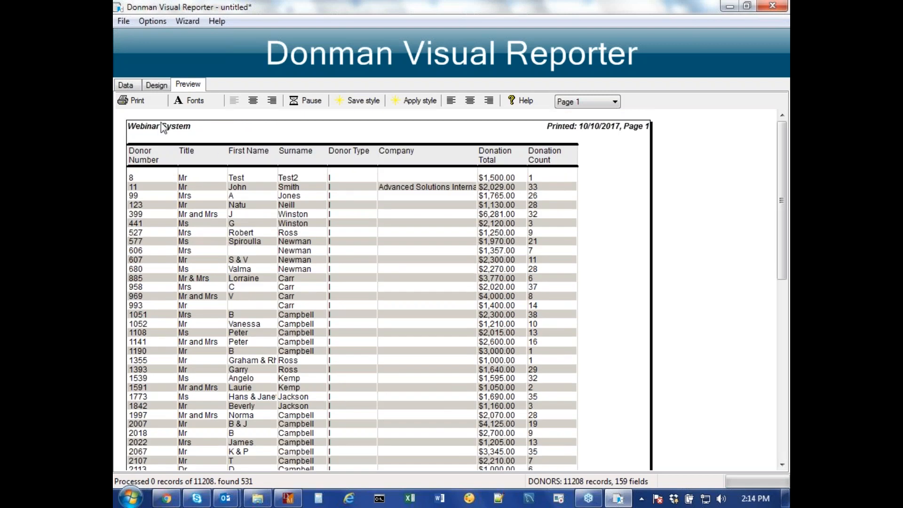
Add a third selection criterion in the report's data settings and set its field to DONOR_TYPE.
click(126, 86)
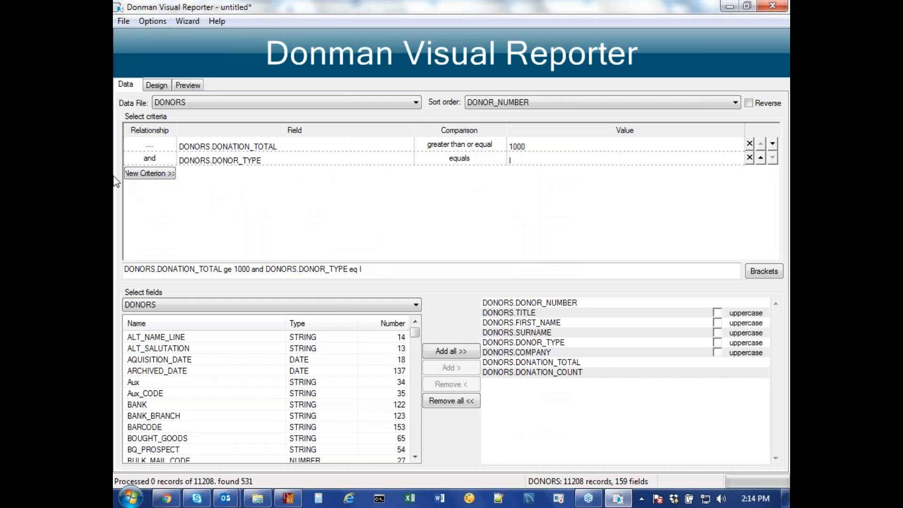
click(141, 173)
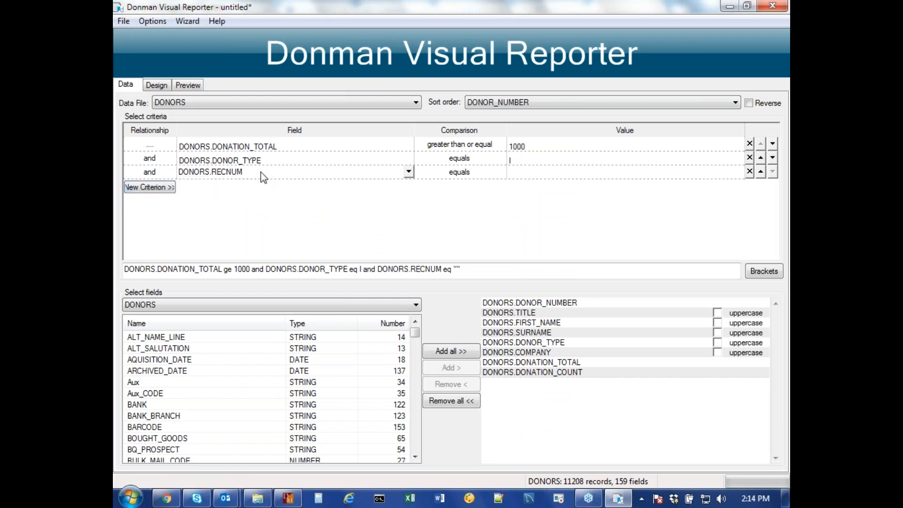
click(261, 171)
click(405, 281)
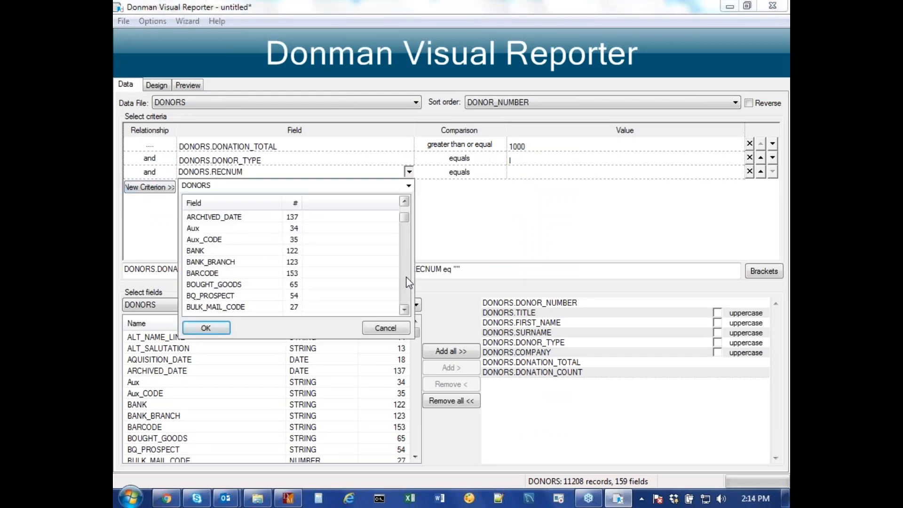
click(406, 281)
click(406, 281)
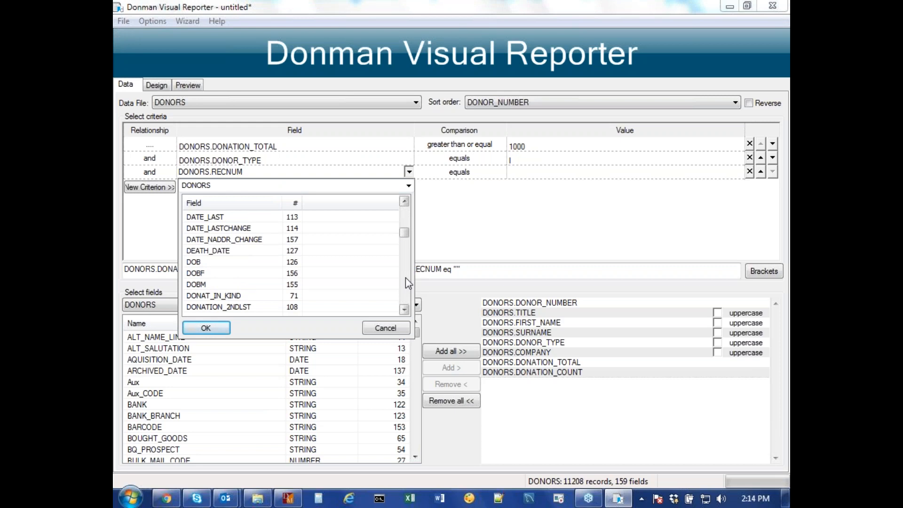
click(405, 276)
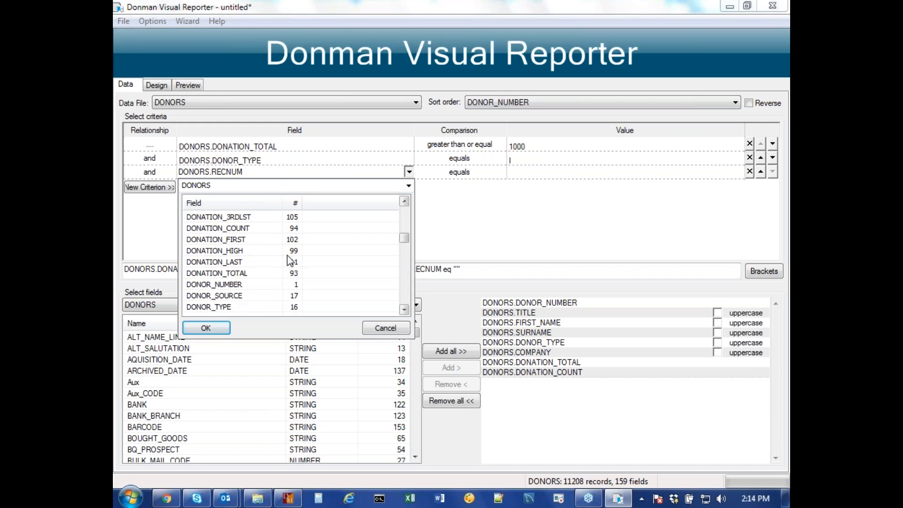
double_click(236, 306)
Set the third criterion's value to C and preview the report with all criteria joined by "and".
click(516, 173)
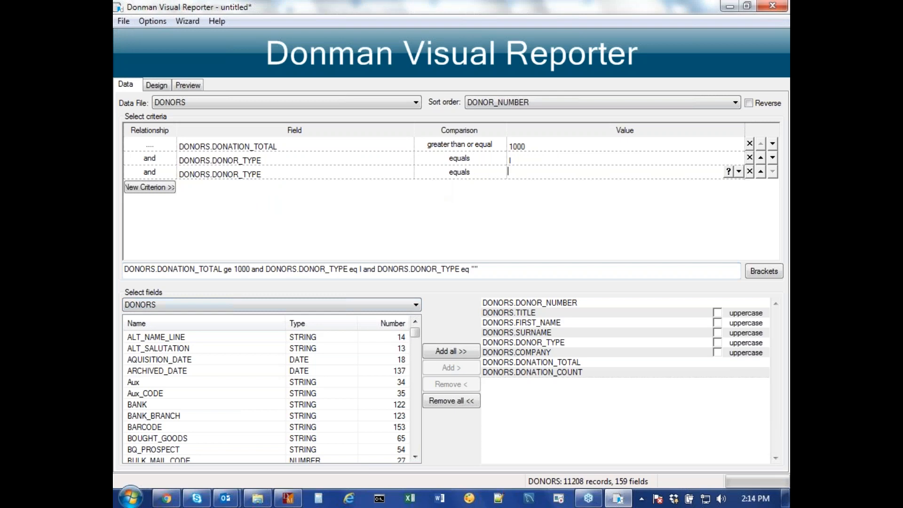
text(C)
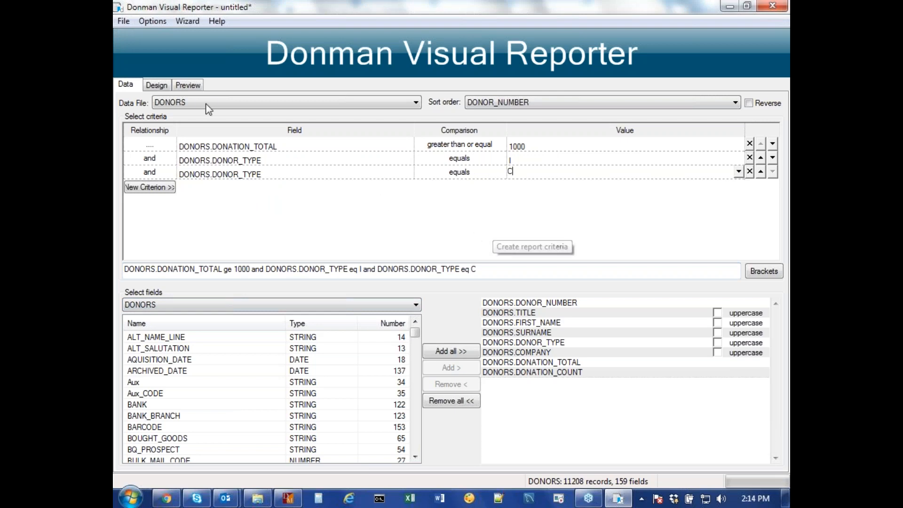
click(188, 84)
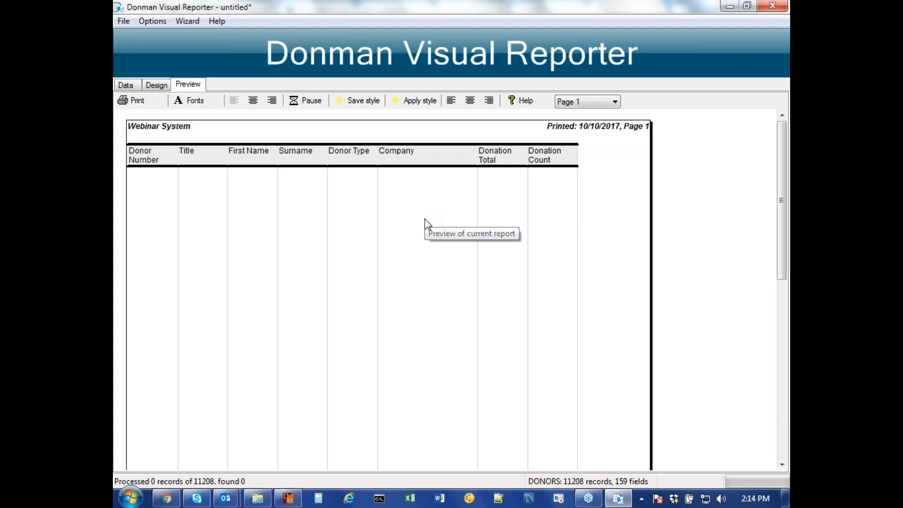
Change the relationship of the DONOR_TYPE equals C criterion to "or" and preview the report.
click(126, 84)
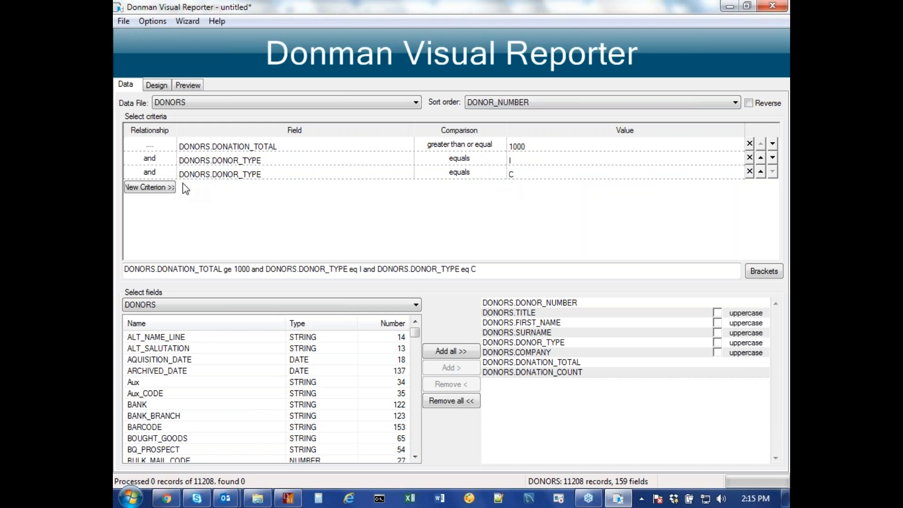
click(168, 173)
click(173, 173)
click(151, 185)
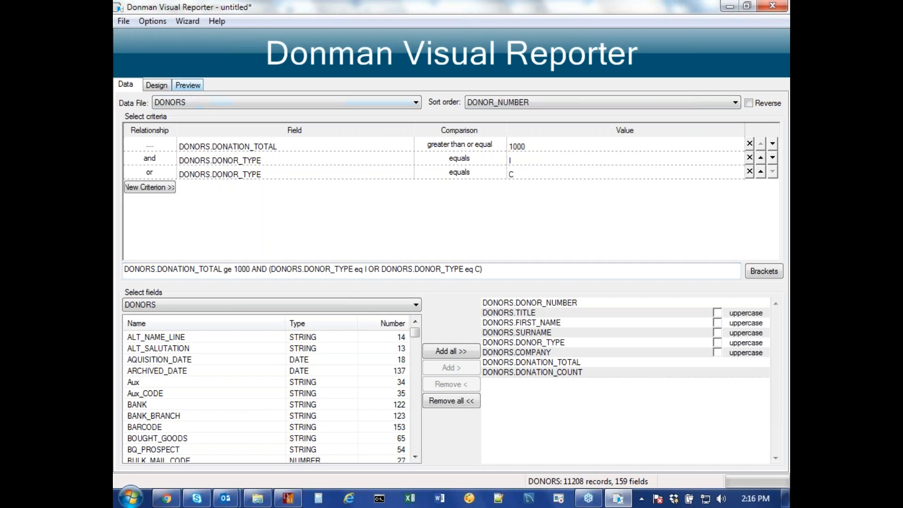
click(188, 85)
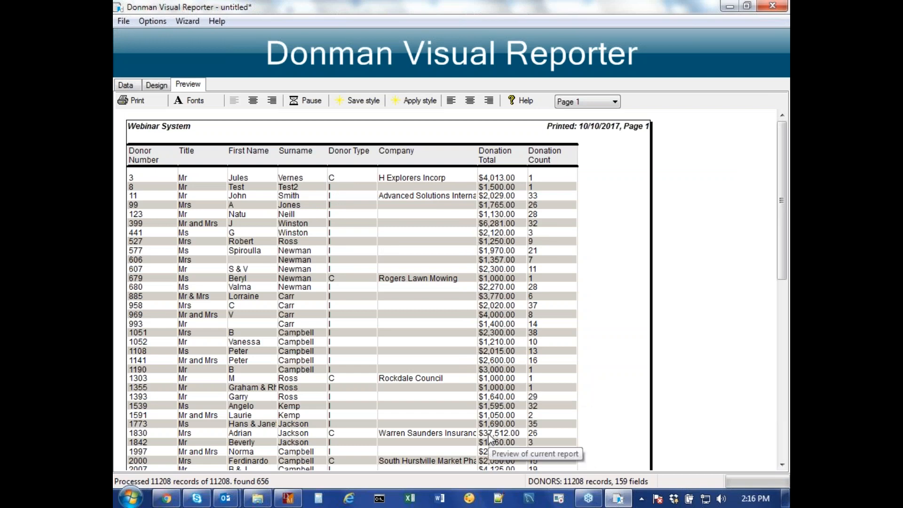
Add a fourth selection criterion, joined with "and", and set its field to DONATION_TOTAL.
click(126, 86)
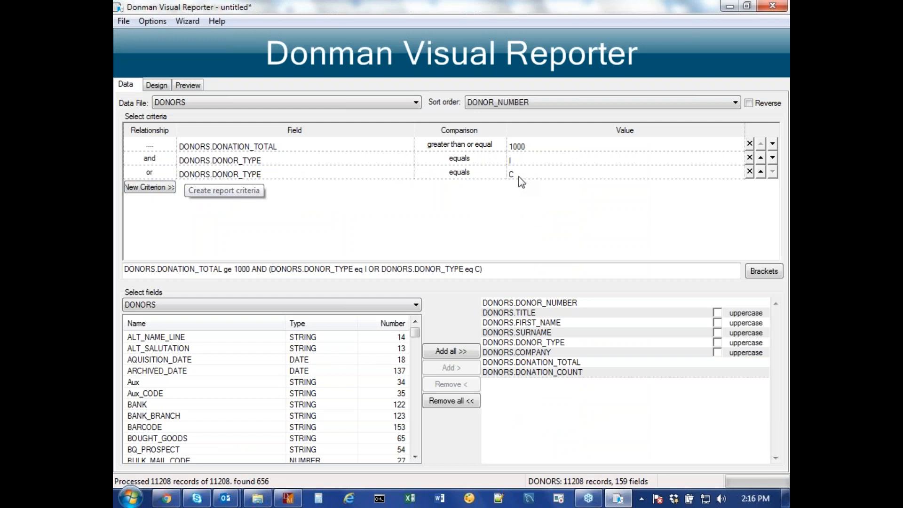
click(151, 188)
click(238, 187)
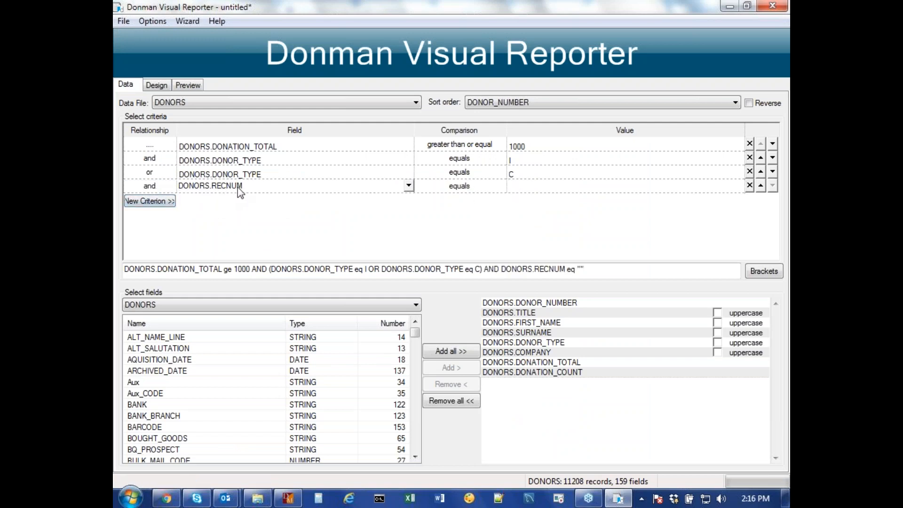
click(238, 187)
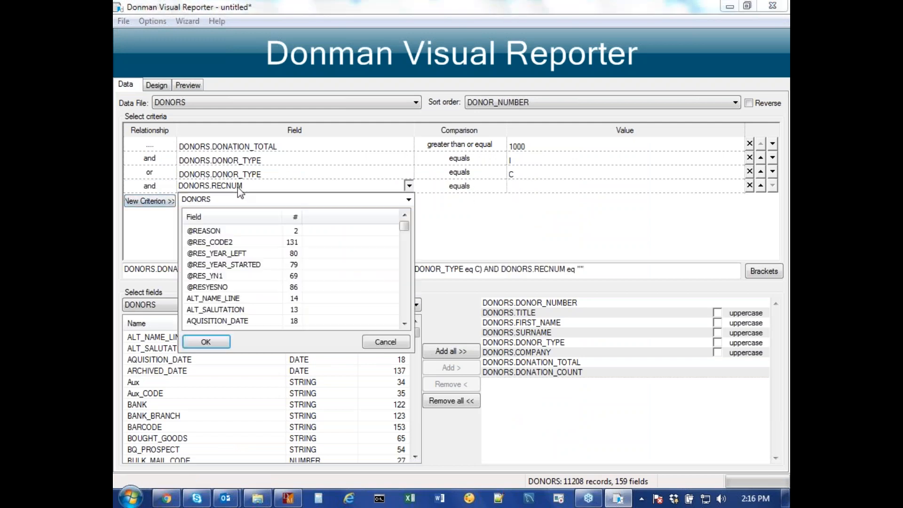
click(405, 301)
click(405, 301)
click(405, 301)
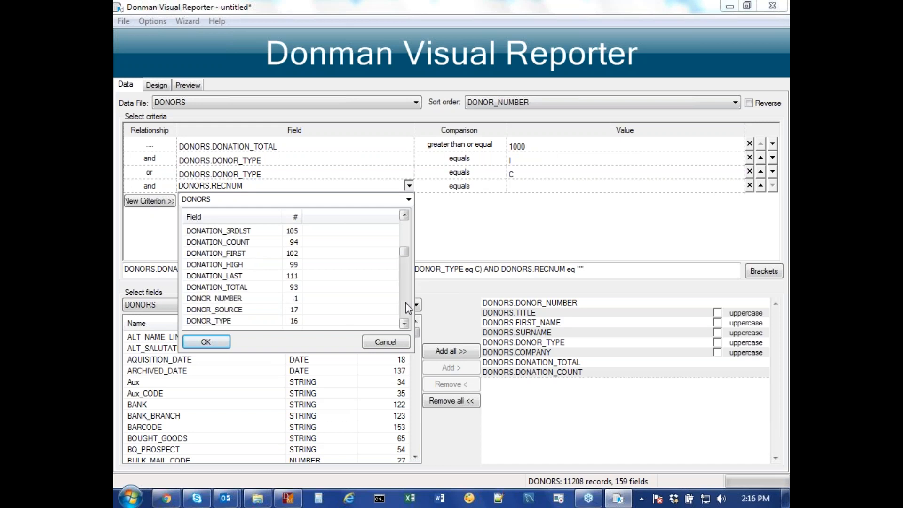
double_click(248, 288)
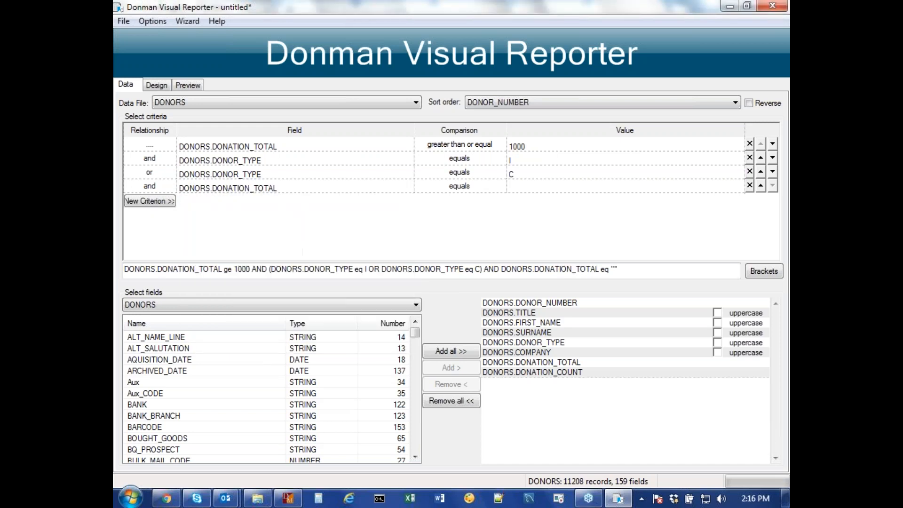
Set the fourth criterion to greater than or equal with a value of 10000 and preview the report.
click(459, 186)
click(459, 187)
click(487, 244)
click(514, 189)
text(10000)
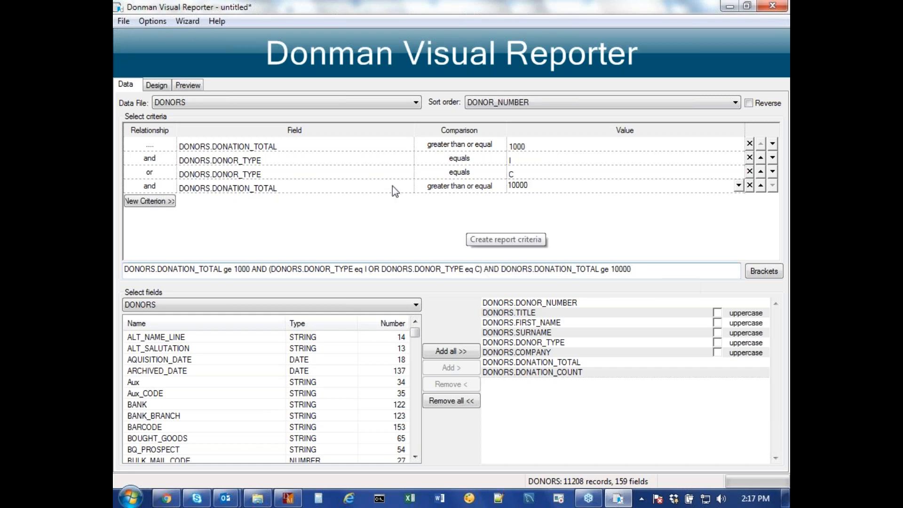
click(190, 88)
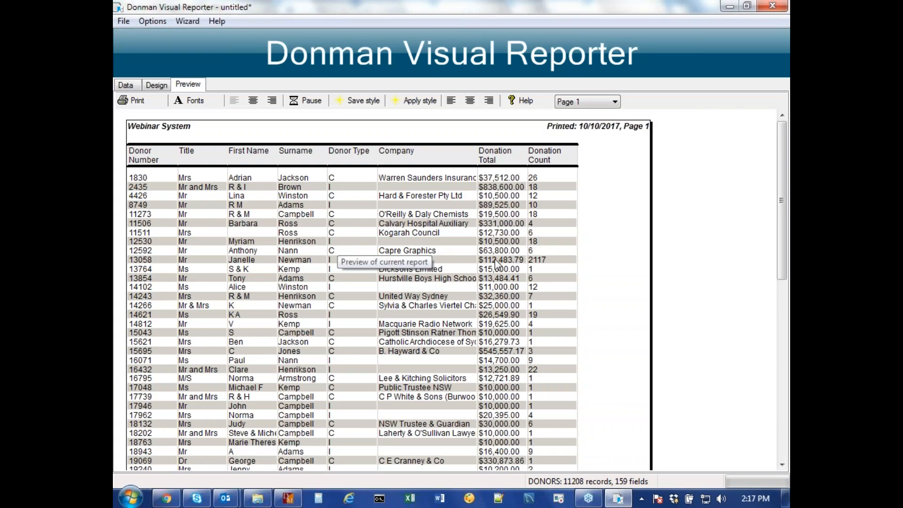
Edit the criteria expression so one pair of brackets encloses DONATION_TOTAL ge 1000 AND DONOR_TYPE eq I, removing the inner opening bracket.
click(125, 85)
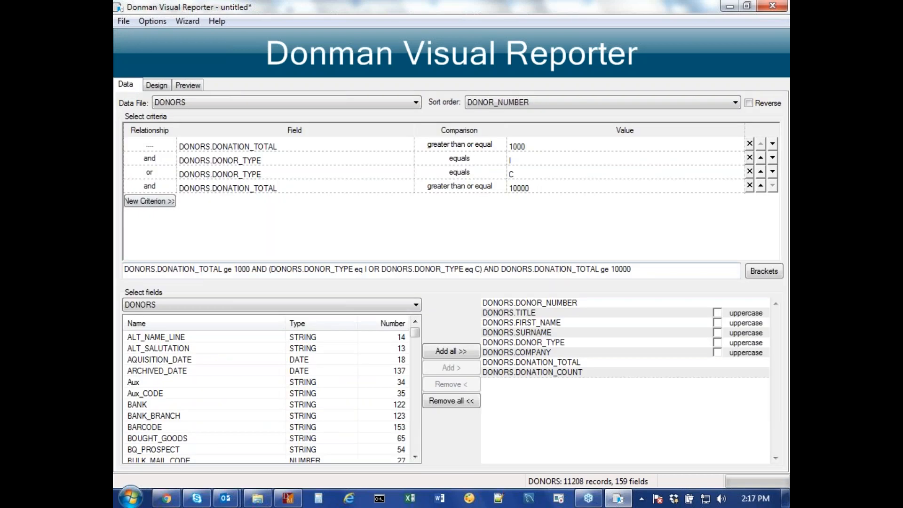
text(()
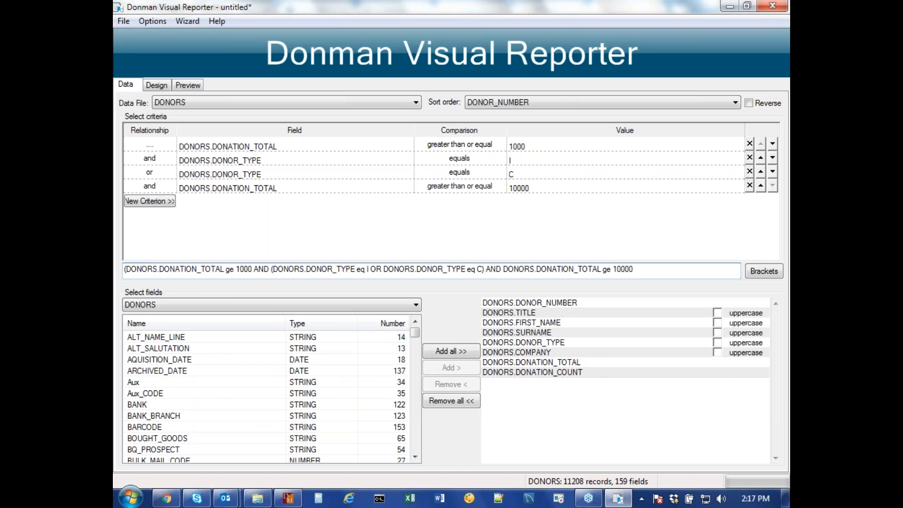
text())
key(BackSpace)
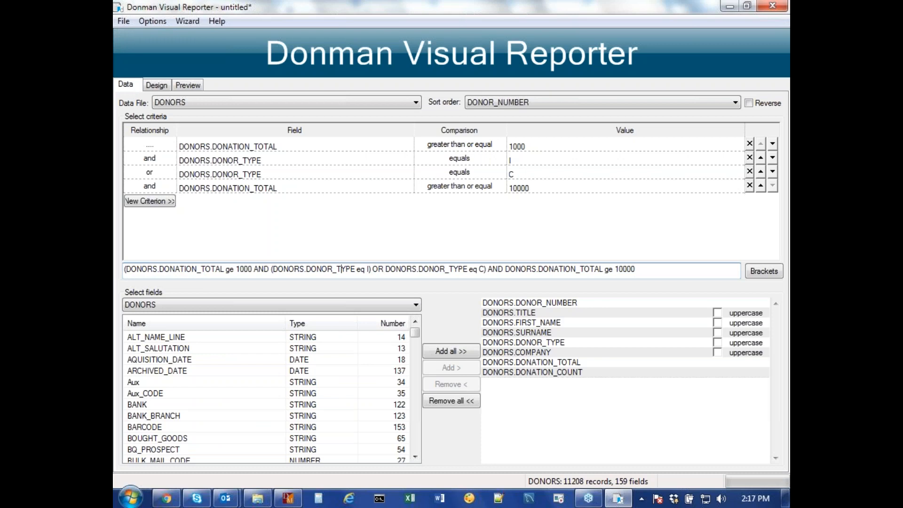
click(271, 269)
key(Delete)
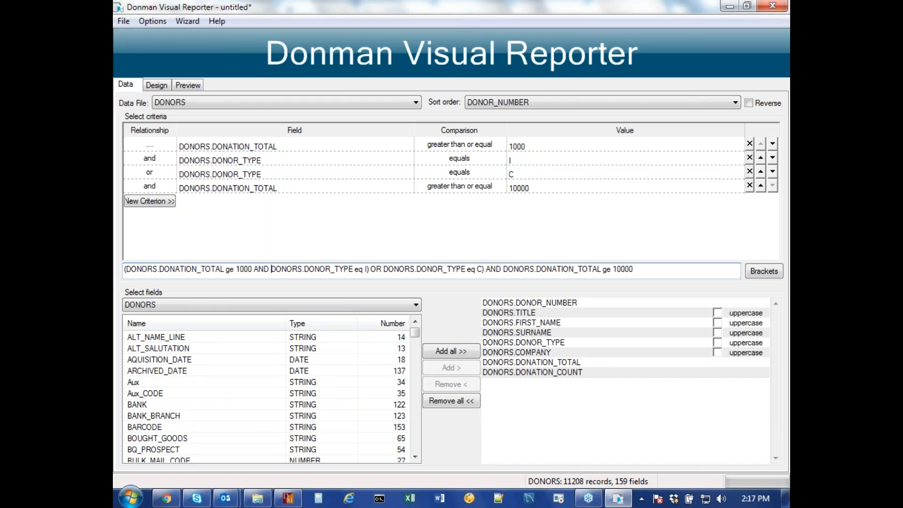
click(367, 268)
text())
Enclose DONOR_TYPE eq C AND DONATION_TOTAL ge 10000 in one pair of brackets after the OR, removing the bracket after C.
click(384, 268)
text(()
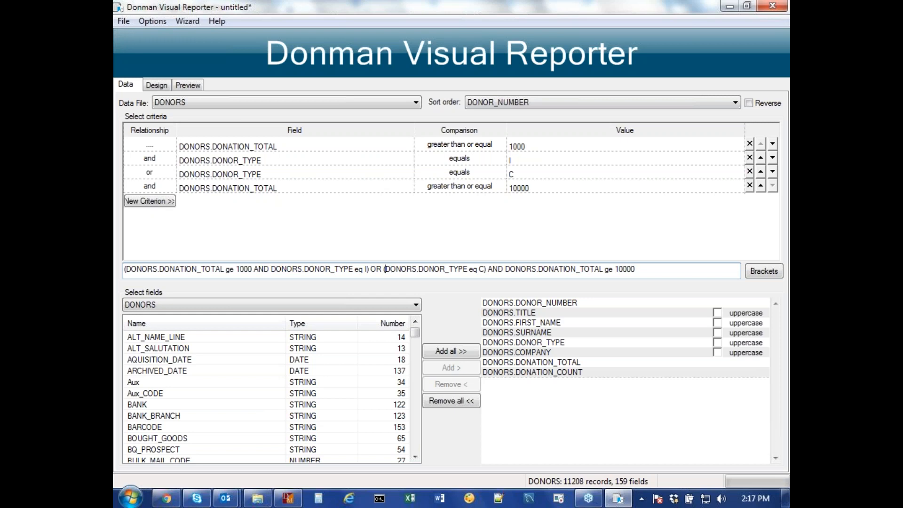
click(486, 269)
key(BackSpace)
key(Right)
key(Right)
key(Right)
key(Right)
key(Right)
key(Right)
key(Right)
key(Right)
key(Right)
key(Right)
key(Right)
key(Right)
key(Right)
key(Right)
key(Right)
key(Right)
key(Right)
key(Right)
key(Right)
key(Right)
text())
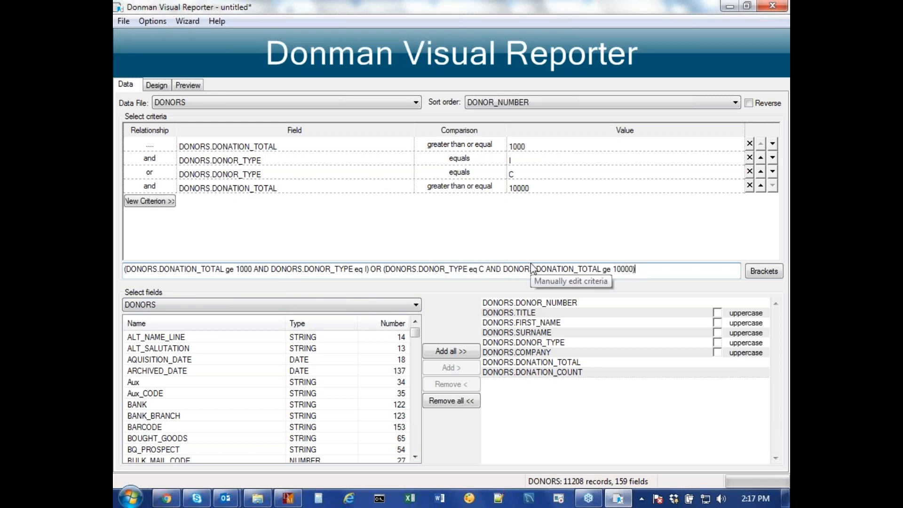
Preview the report with the regrouped criteria and review the donor types and donation totals on the first page.
click(195, 86)
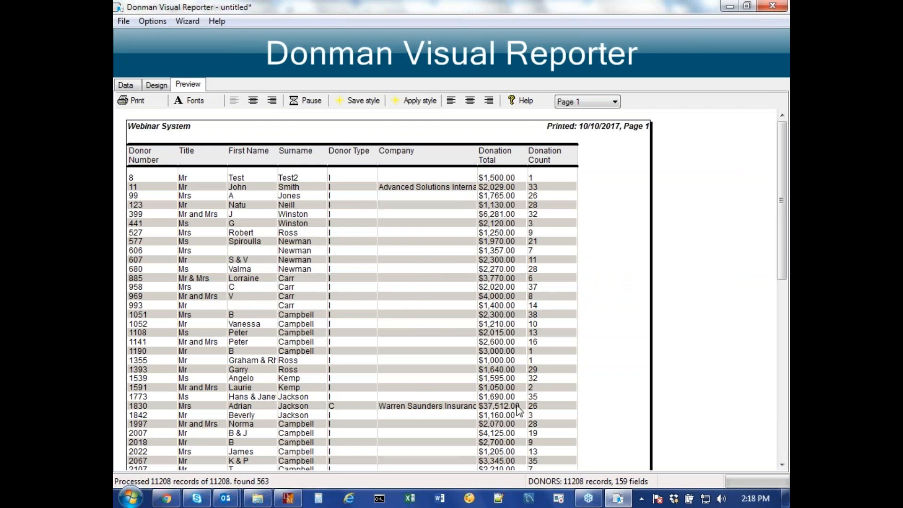
scroll(457, 358, down, 2)
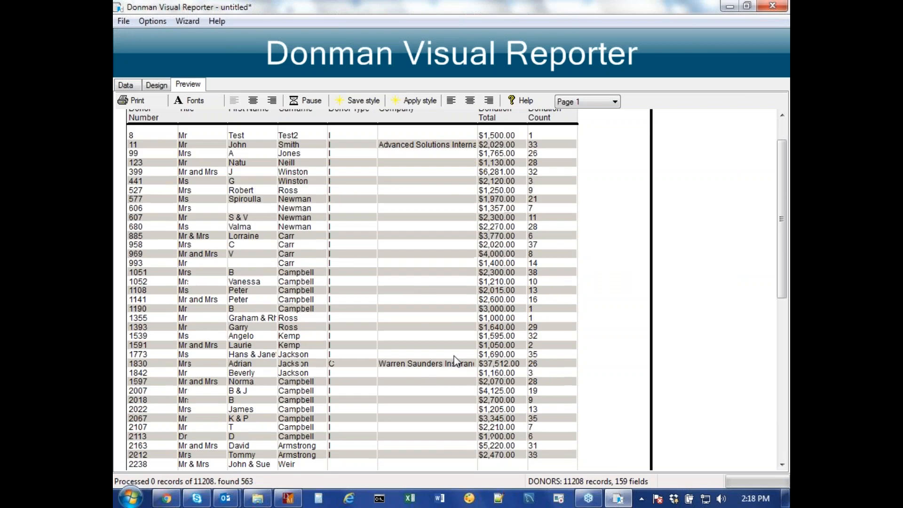
scroll(455, 360, down, 3)
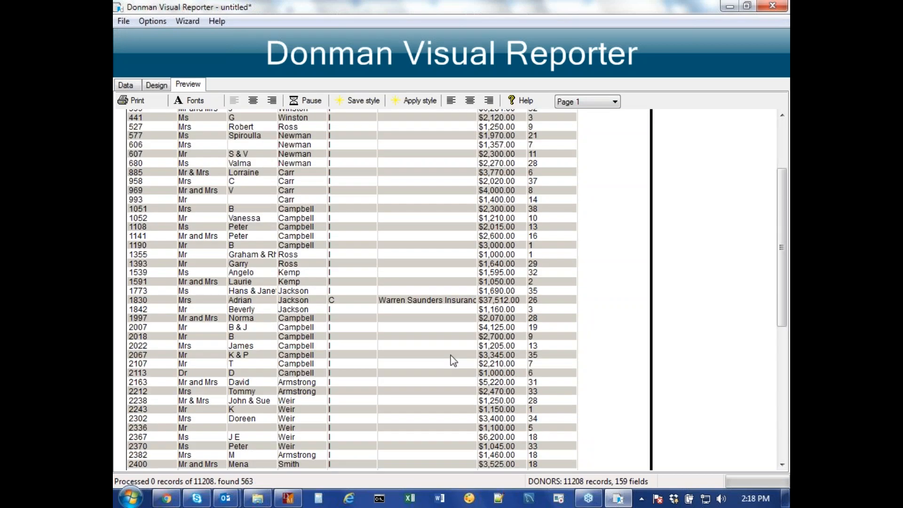
scroll(452, 361, down, 5)
scroll(404, 322, up, 10)
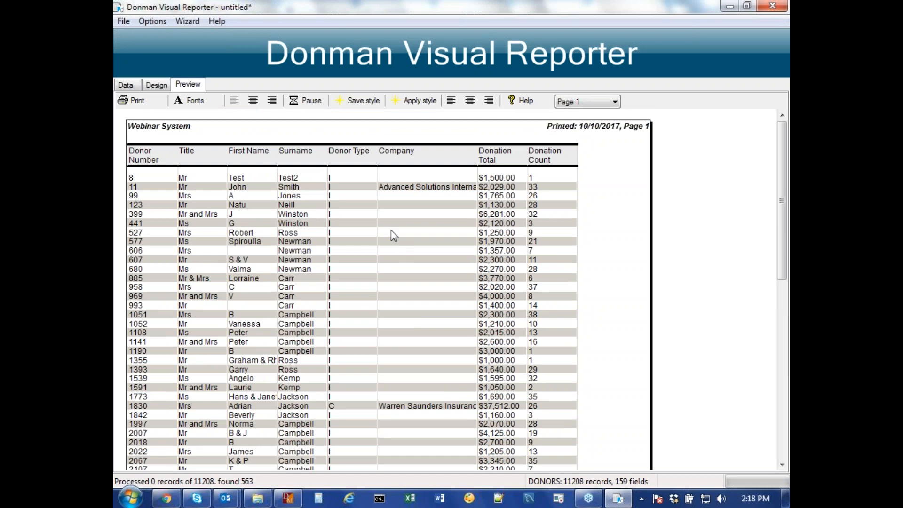
Change the first DONATION_TOTAL criterion's value to 2000 in the report's selection criteria.
click(127, 85)
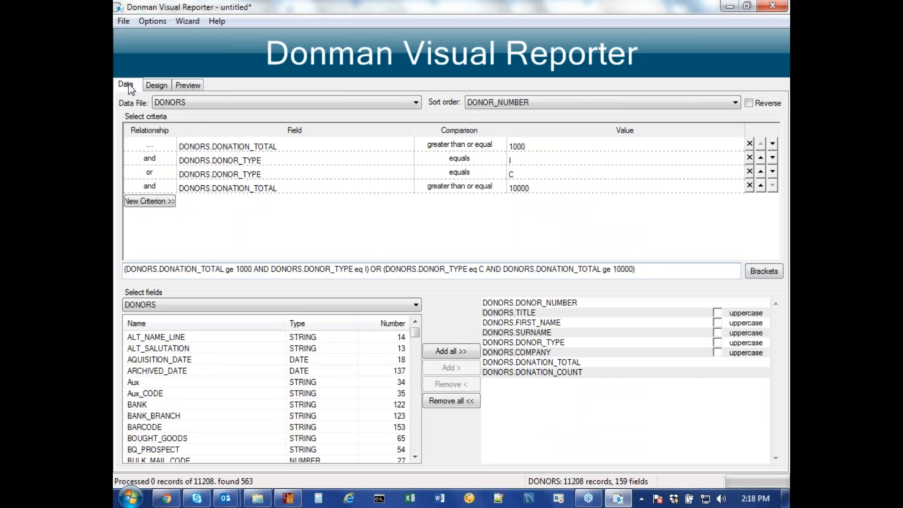
click(516, 145)
click(509, 144)
key(Delete)
text(2)
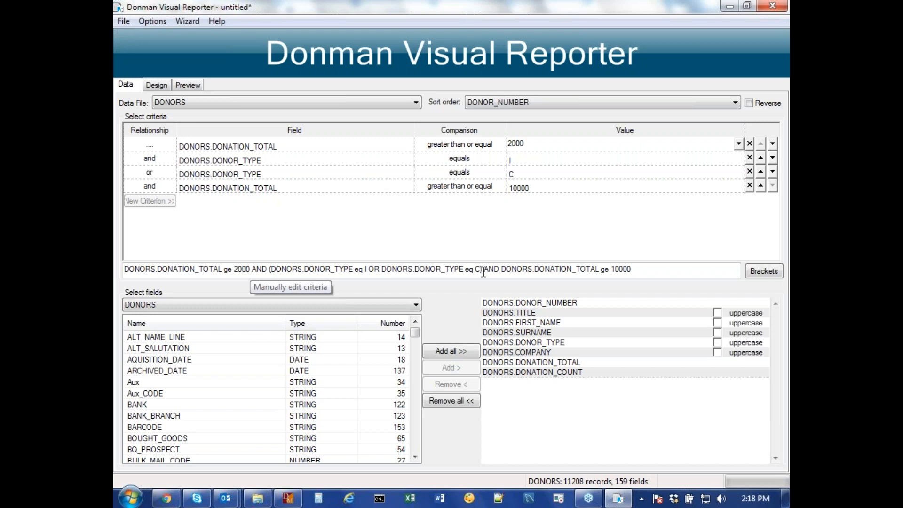
Review the Autobracket criteria option in the program settings and close them without changing anything.
click(157, 22)
click(166, 94)
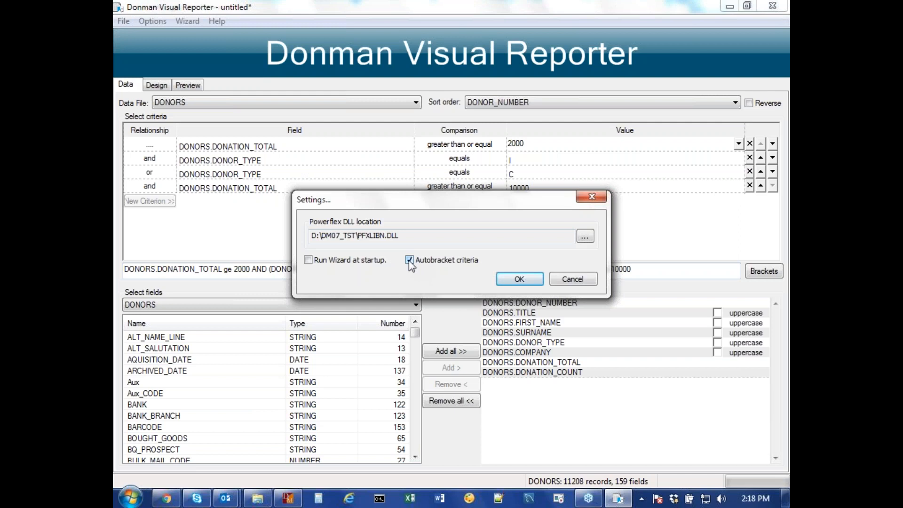
click(569, 282)
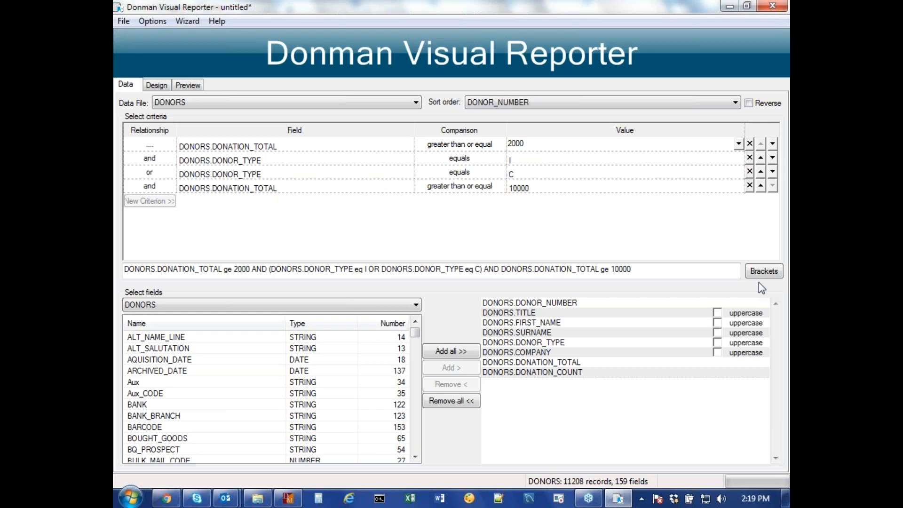
Start a new report on the DONATION data file, sorted by DONOR_NUMBER, DONATION_DATE, RECNUM.
click(126, 20)
click(136, 37)
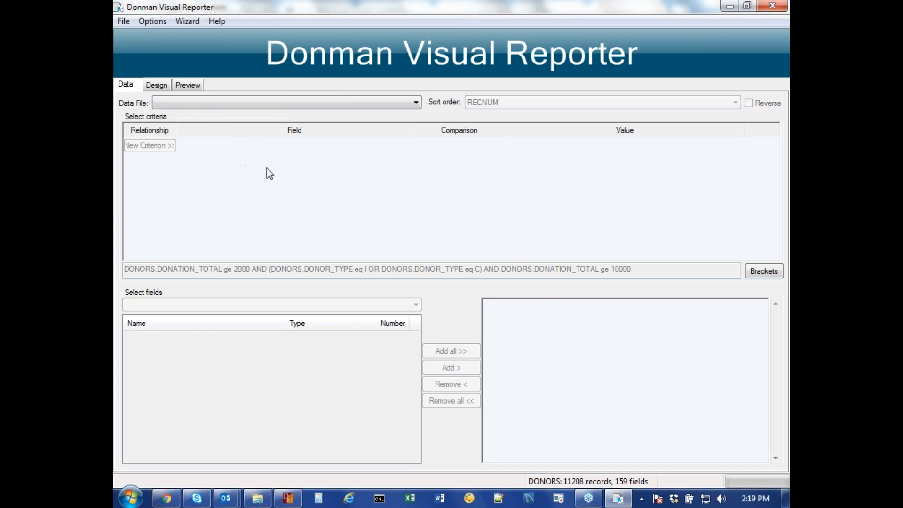
click(416, 103)
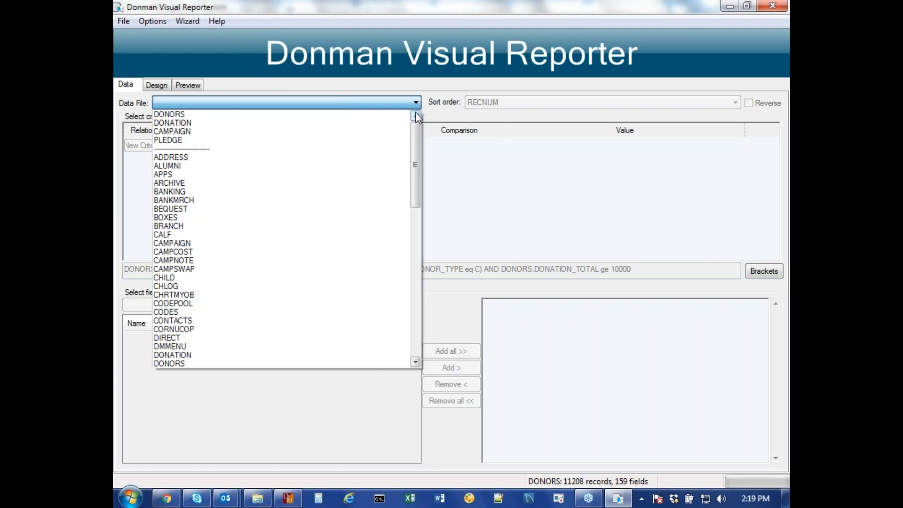
click(226, 123)
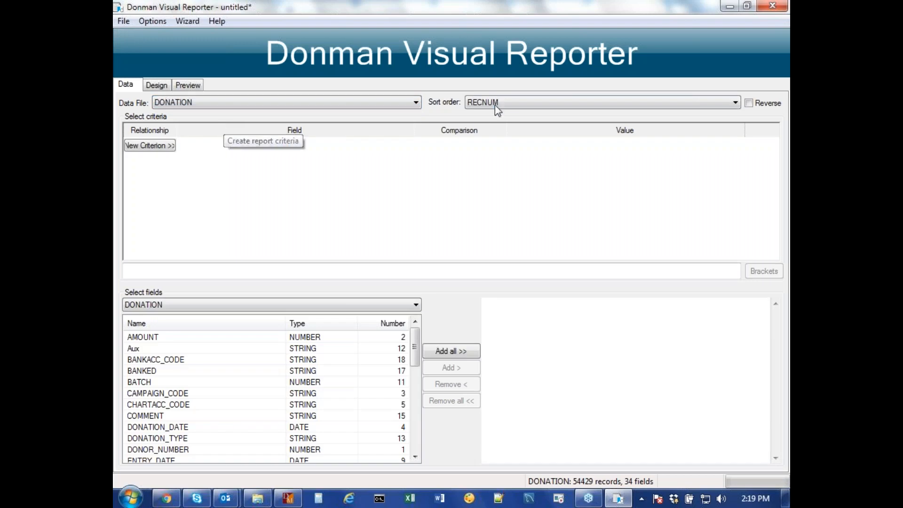
click(497, 102)
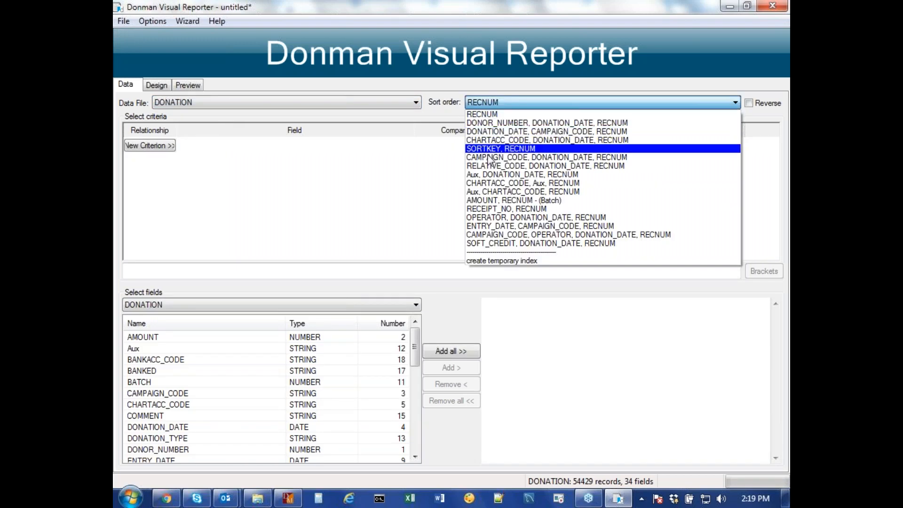
click(490, 123)
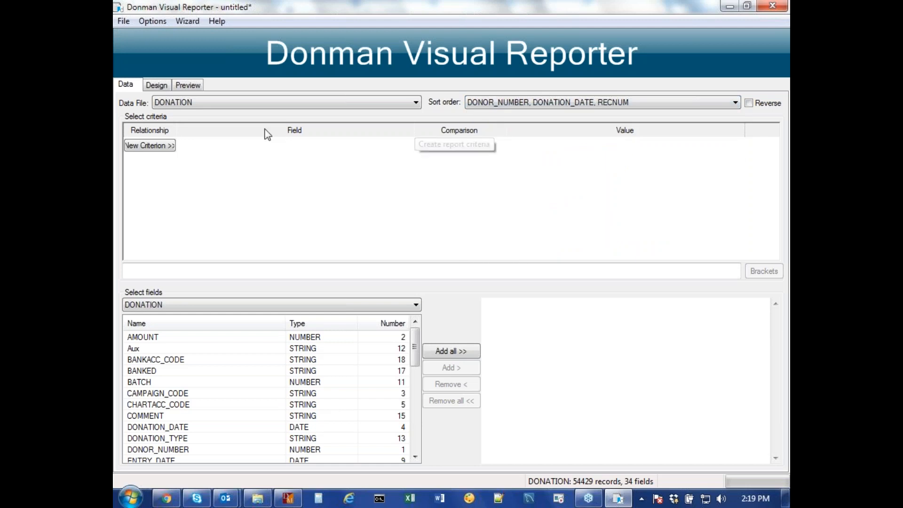
Add a criterion that DONATION_DATE is greater than or equal to 01/01/2017.
click(156, 147)
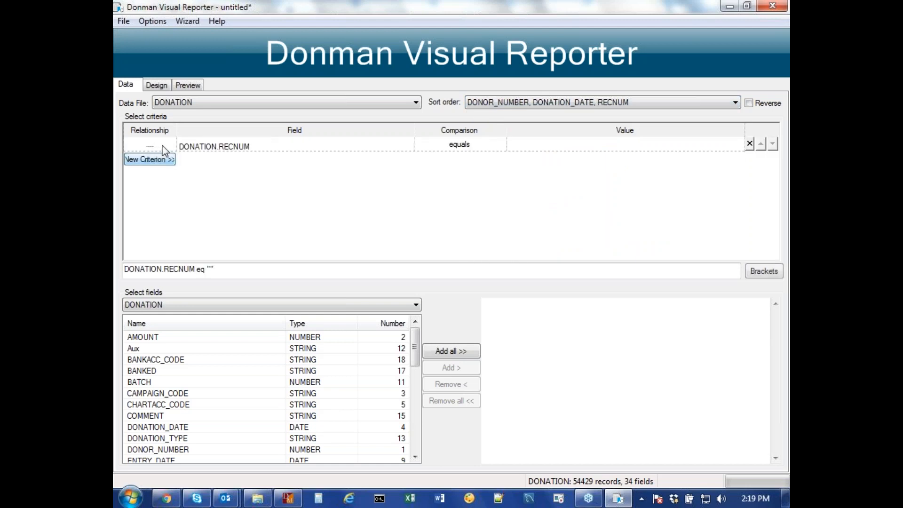
click(214, 147)
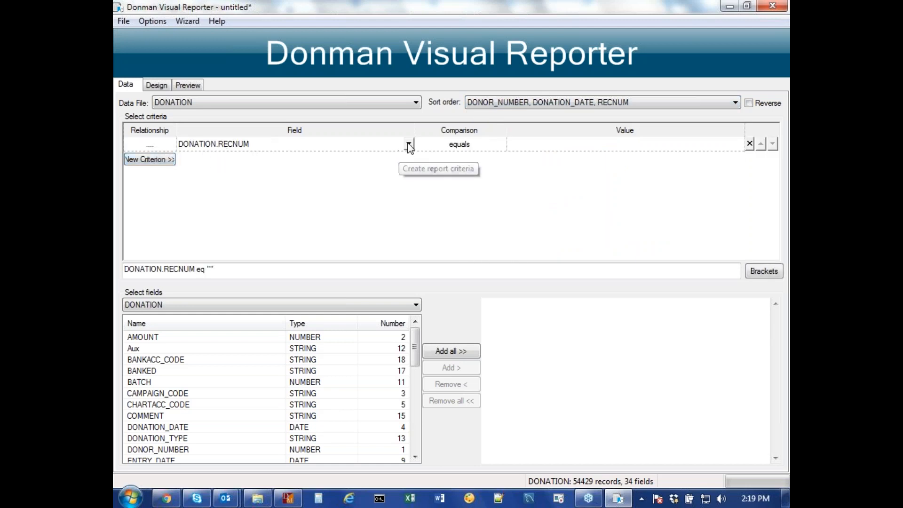
click(409, 144)
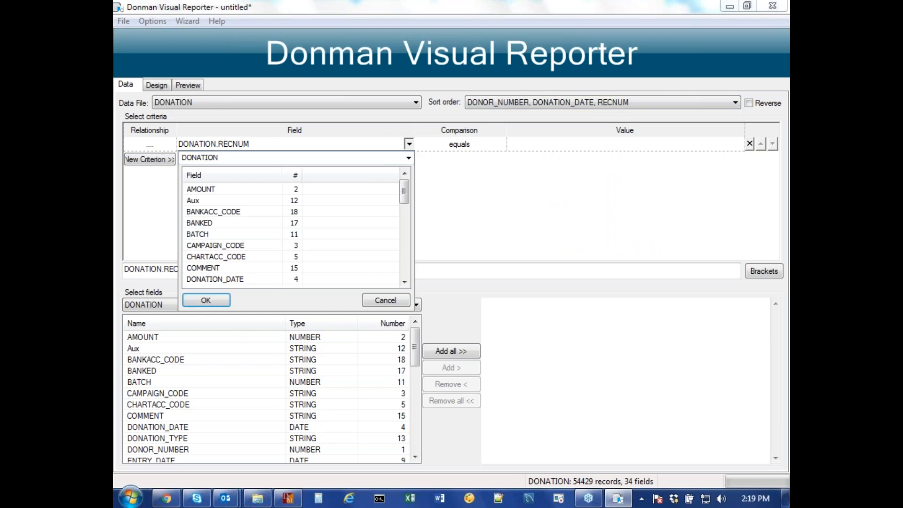
double_click(234, 280)
click(478, 147)
click(479, 196)
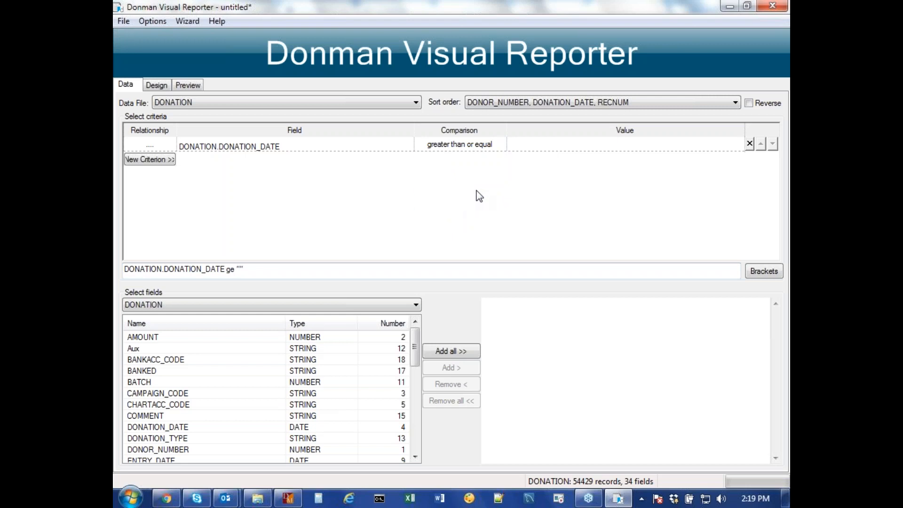
click(519, 144)
text(01/)
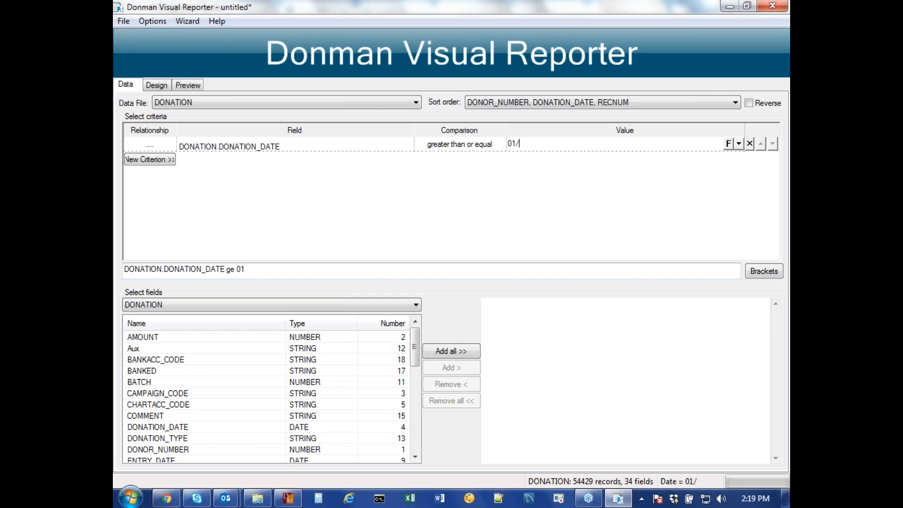
text(01/2017)
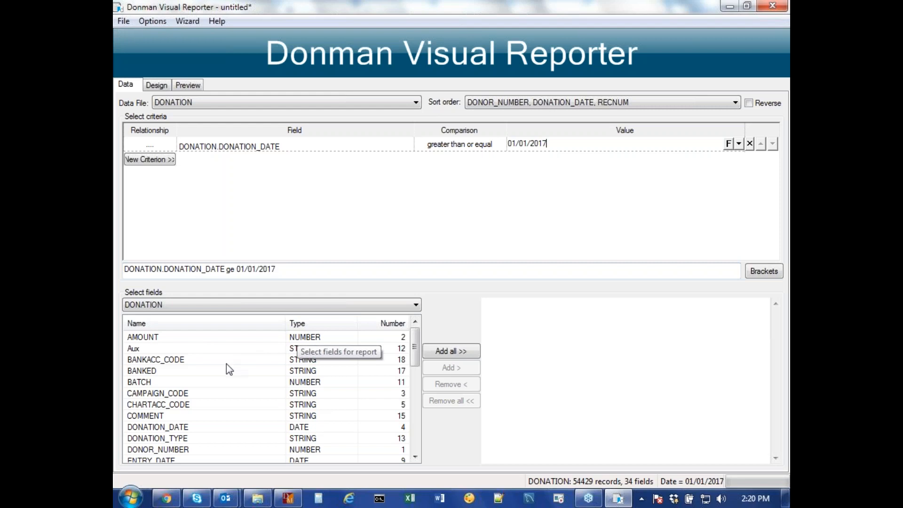
Add the DONOR_NUMBER, DONATION_DATE, CAMPAIGN_CODE, CHARTACC_CODE and AMOUNT fields to the report and preview it.
double_click(195, 449)
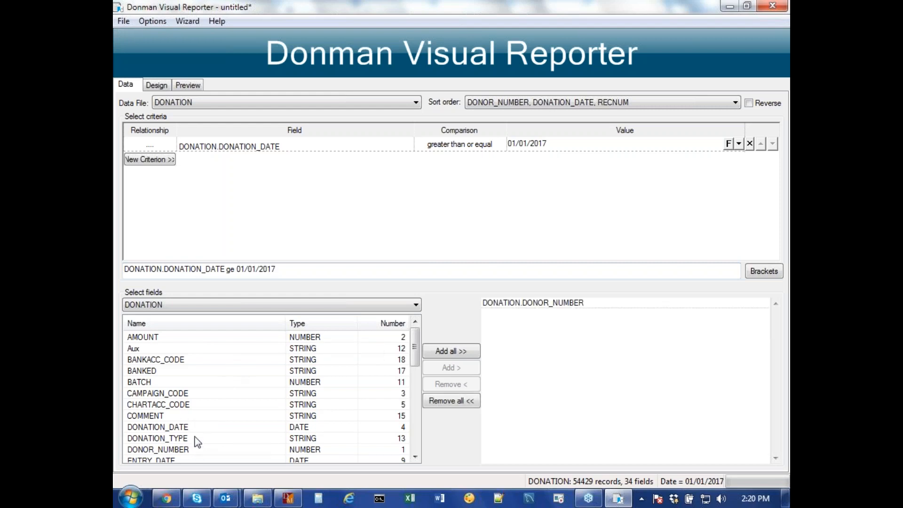
click(195, 429)
double_click(196, 427)
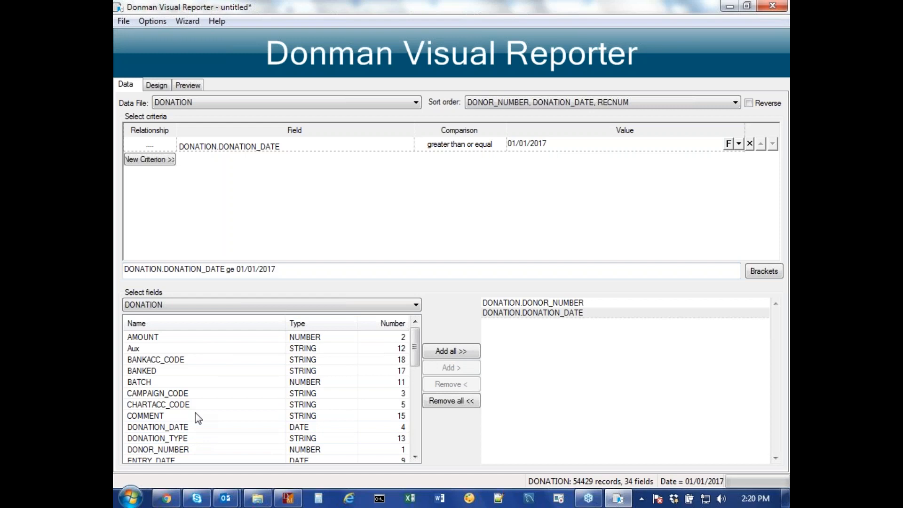
click(200, 394)
double_click(200, 395)
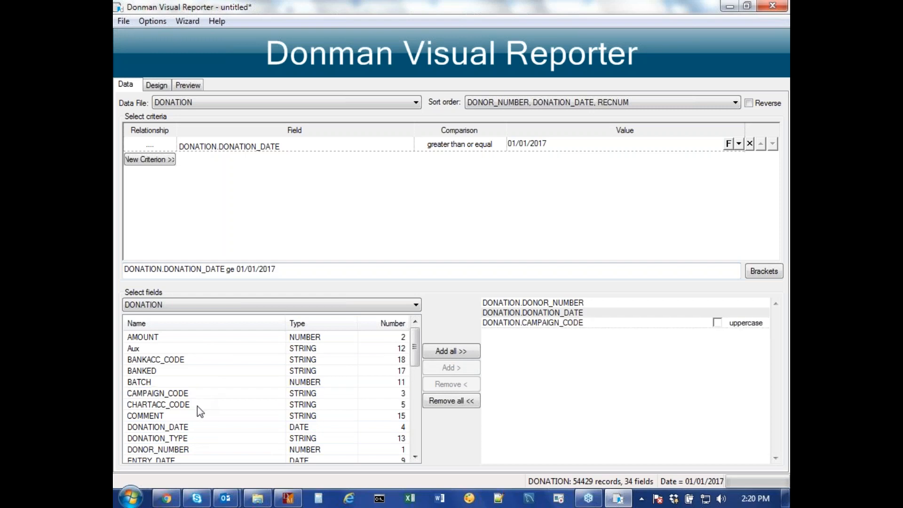
double_click(197, 406)
double_click(190, 337)
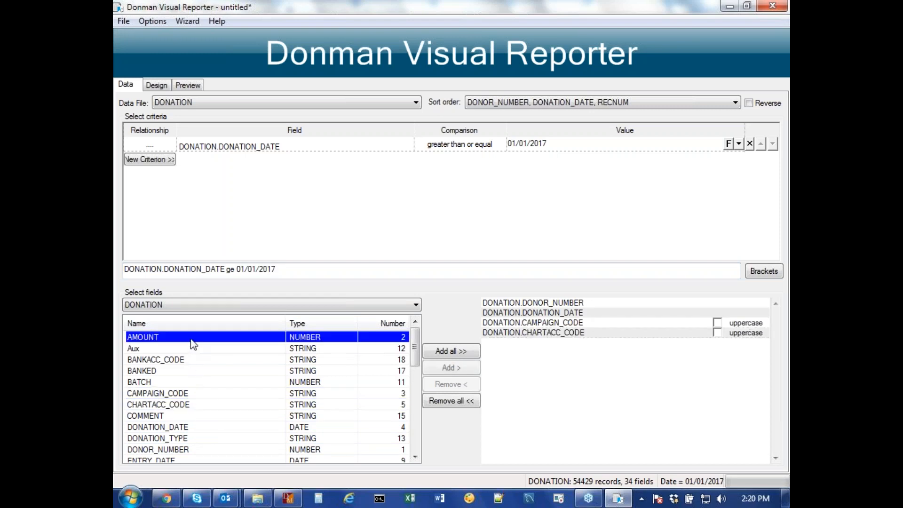
click(189, 86)
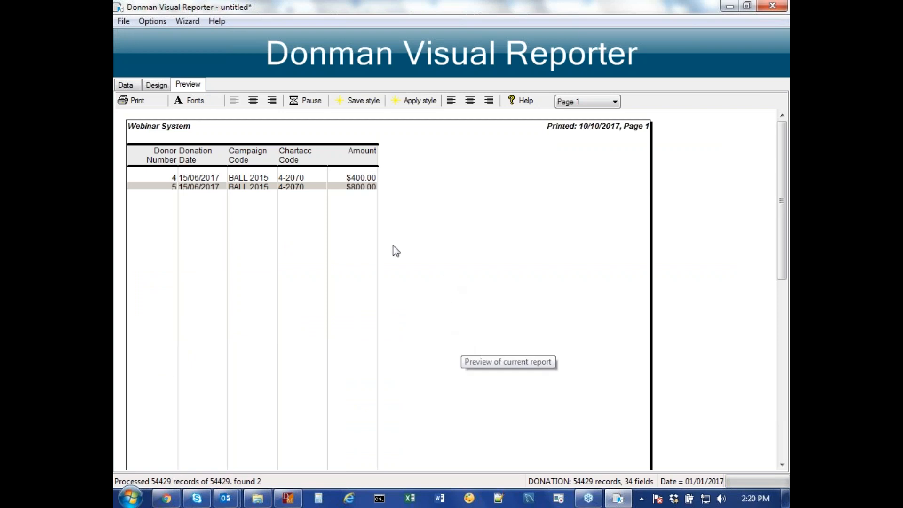
Change the donation date criterion to 01/01/2016 and preview the report again.
click(126, 85)
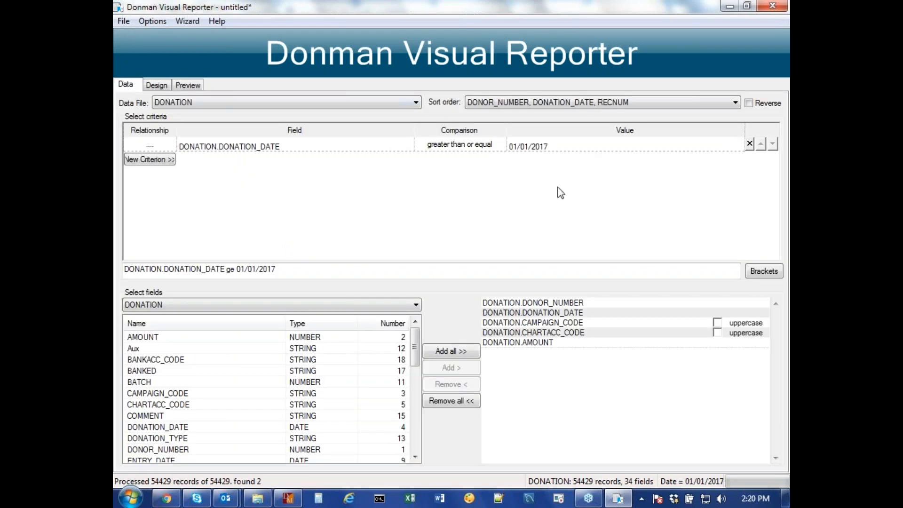
click(547, 146)
drag(543, 147, 564, 144)
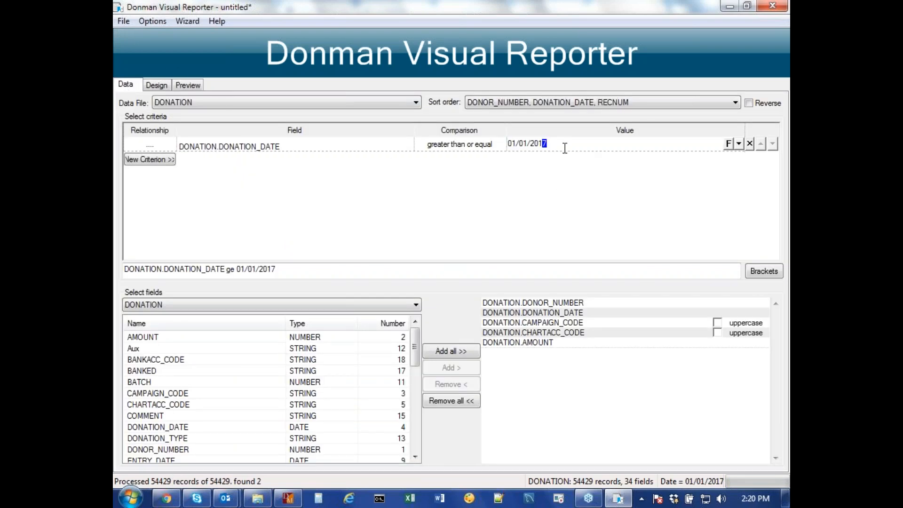
text(6)
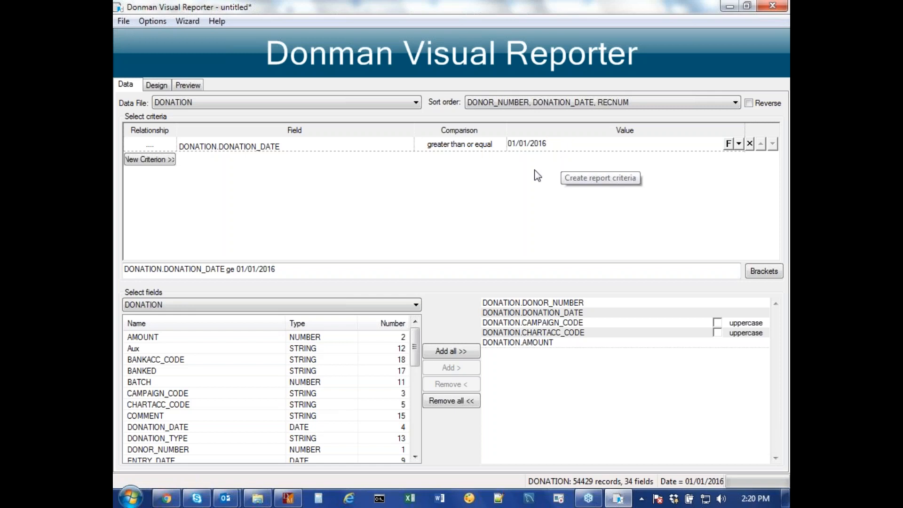
click(190, 86)
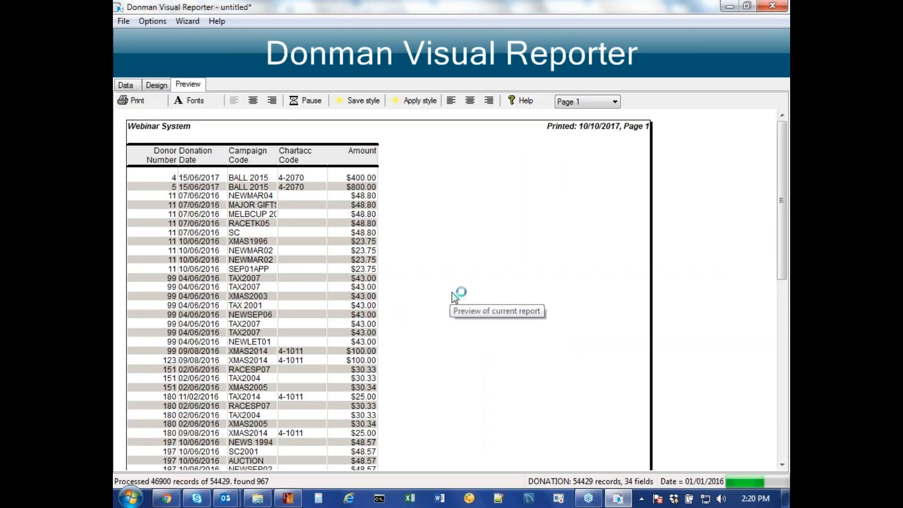
Sort the report by CHARTACC_CODE, DONATION_DATE, RECNUM and preview the reordered donations.
click(125, 86)
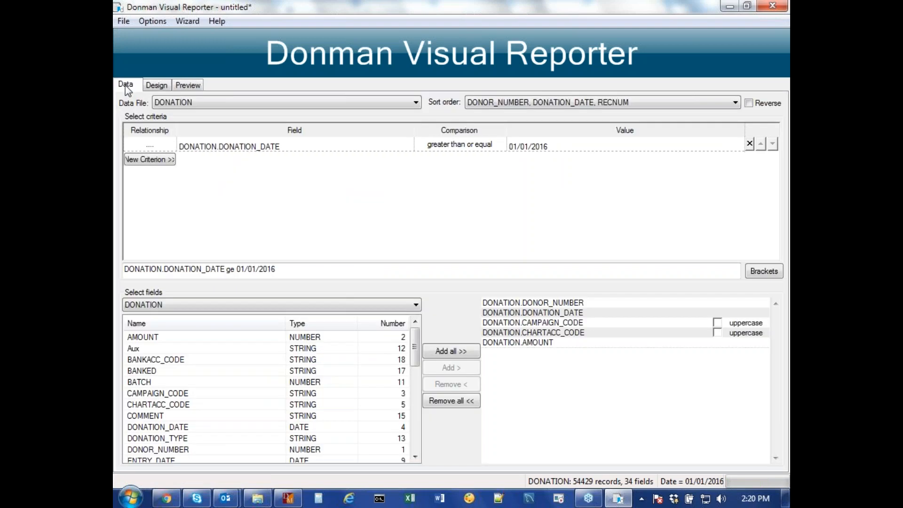
click(518, 106)
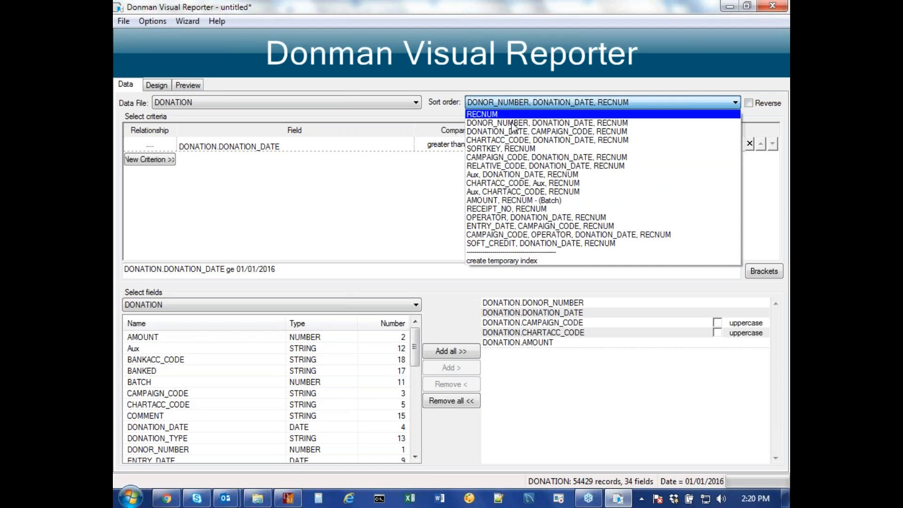
click(499, 140)
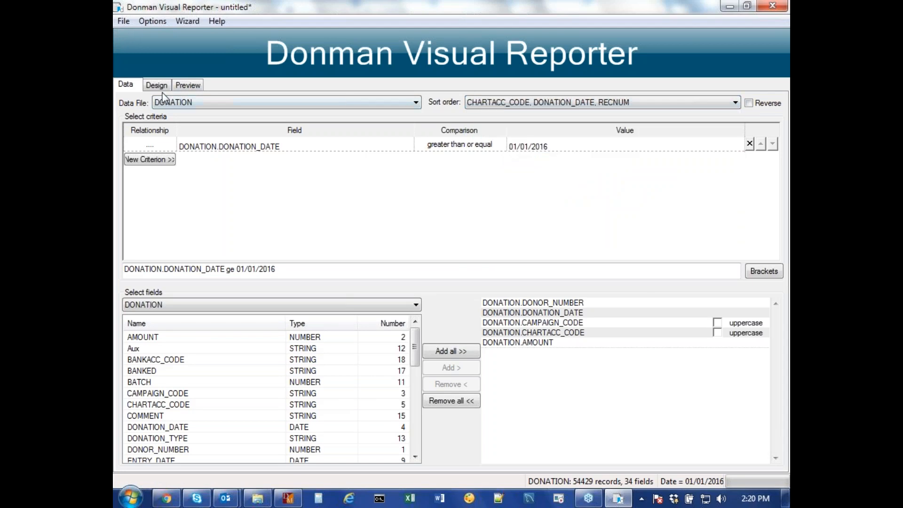
click(189, 86)
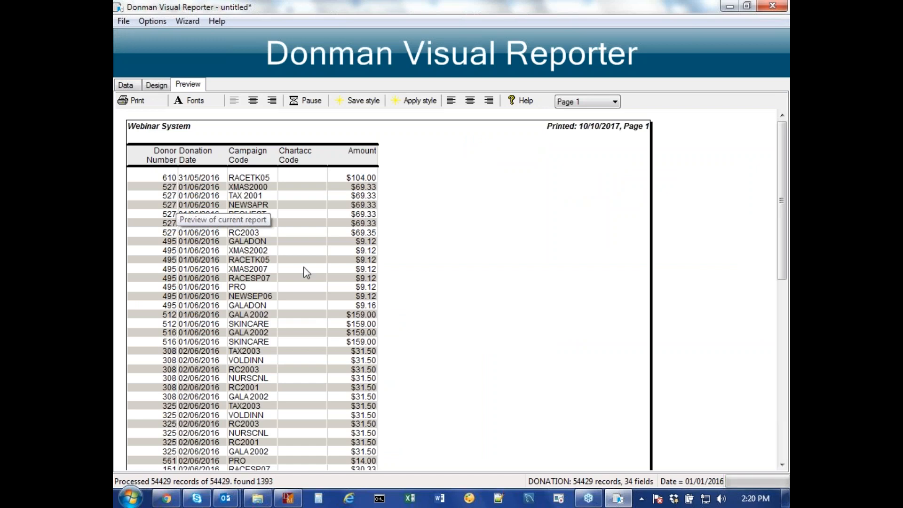
scroll(312, 274, down, 1)
scroll(312, 274, up, 2)
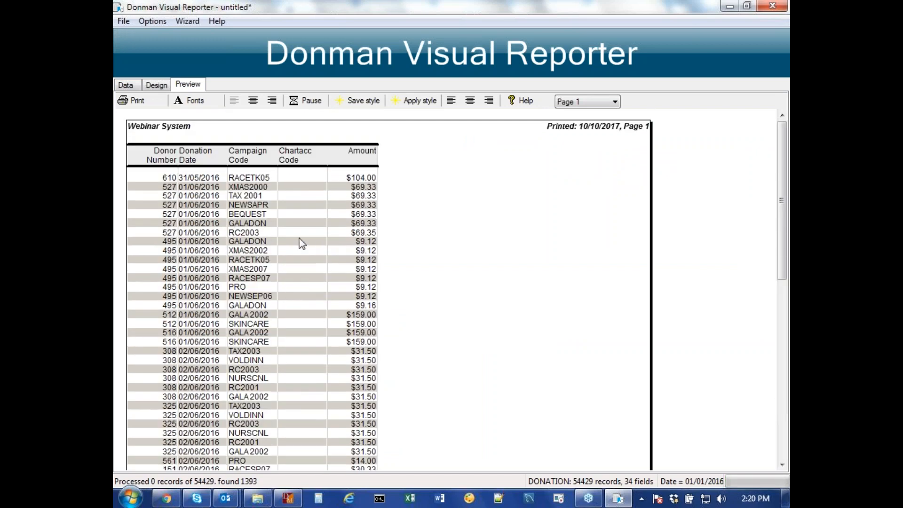
click(126, 86)
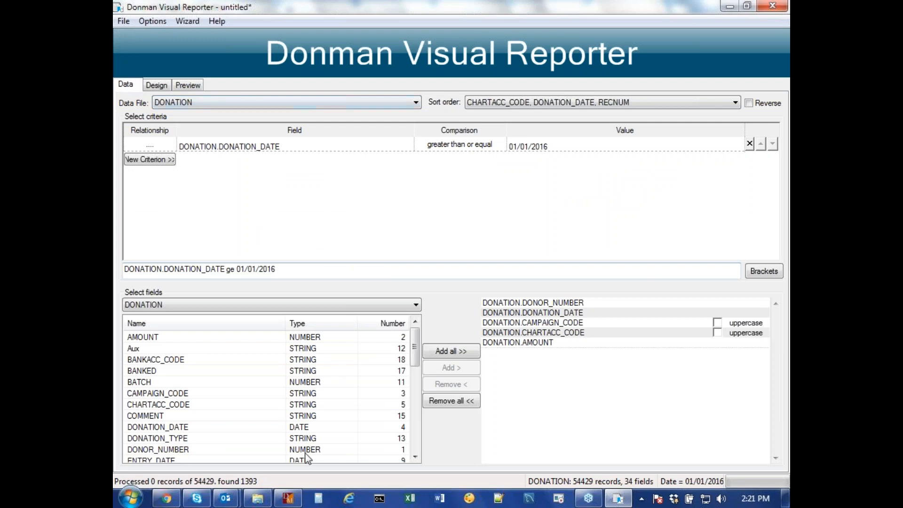
click(188, 86)
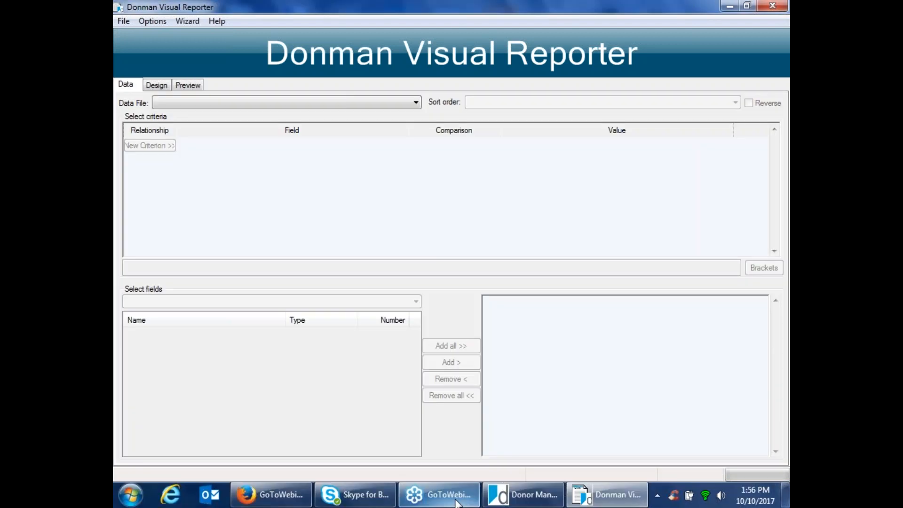
click(455, 502)
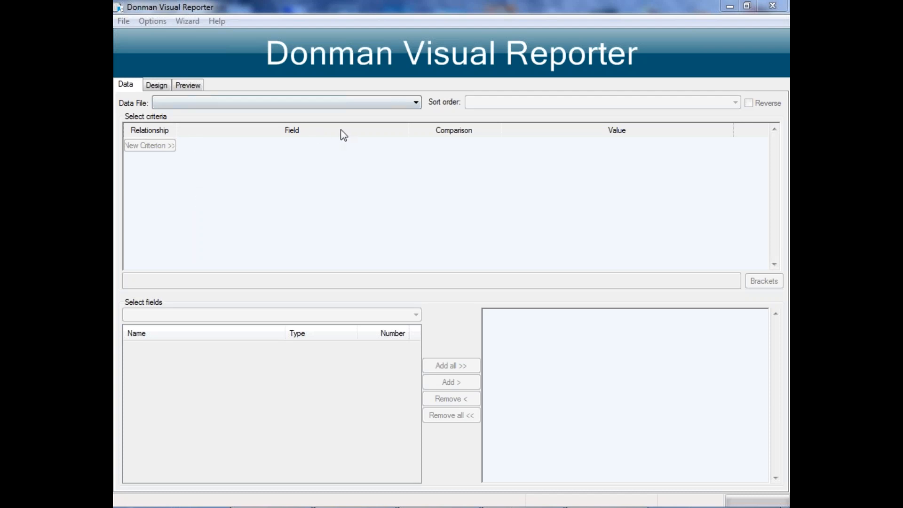
Select the DONORS data file and switch the report to the DONATION file, accepting the reset.
click(407, 103)
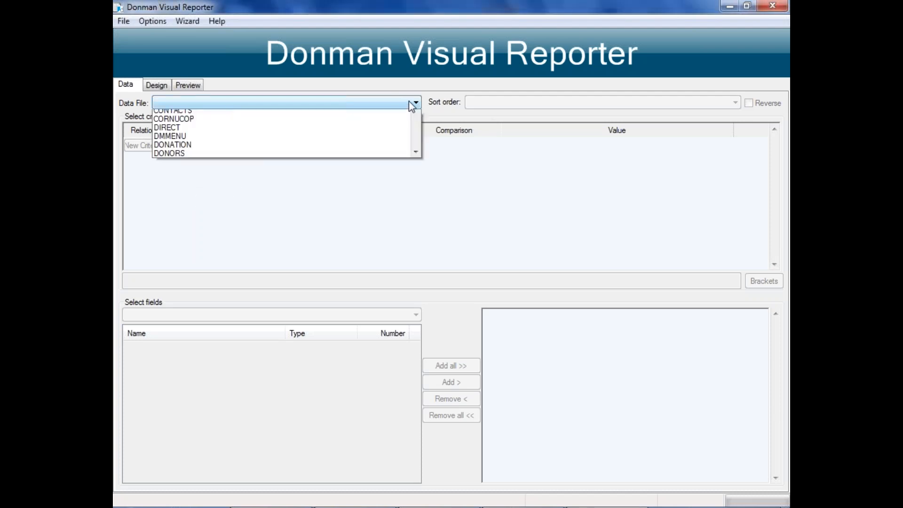
click(190, 115)
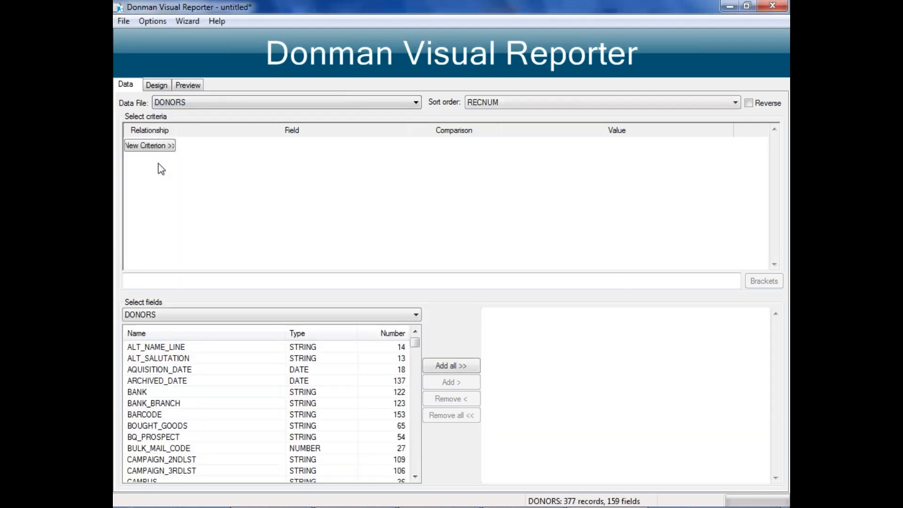
scroll(174, 350, down, 1)
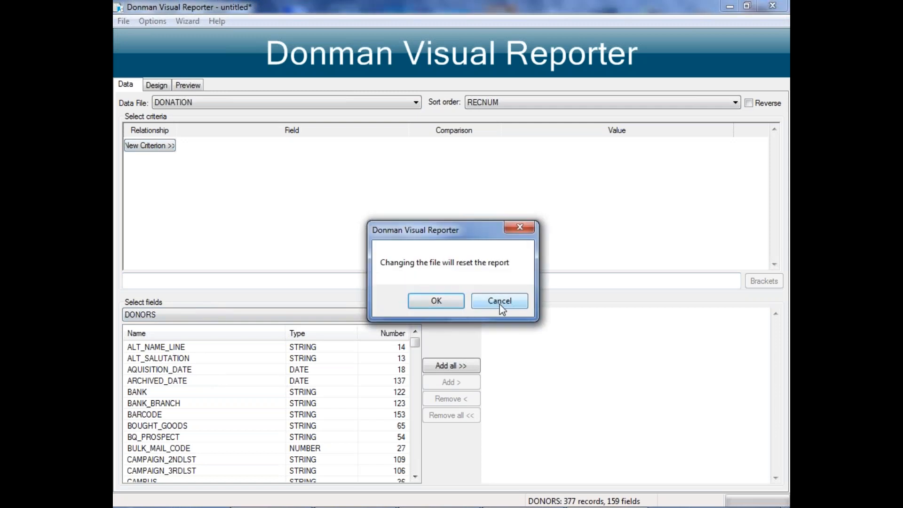
click(439, 301)
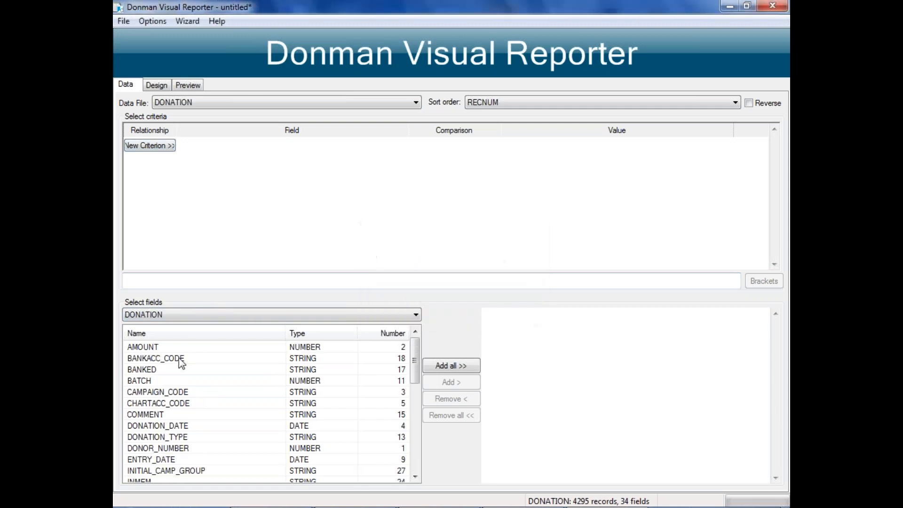
click(148, 347)
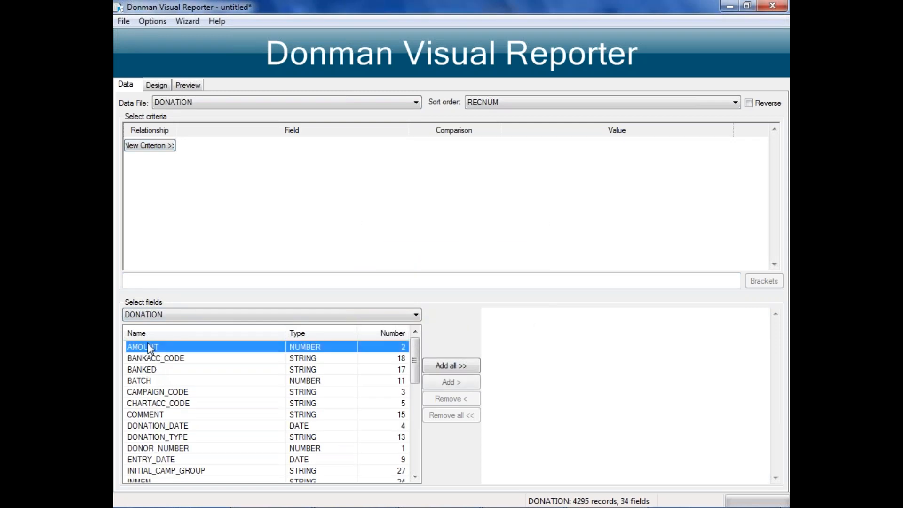
Switch the report to the DONORS data file and browse its available fields, including the date and donation summary fields.
click(414, 103)
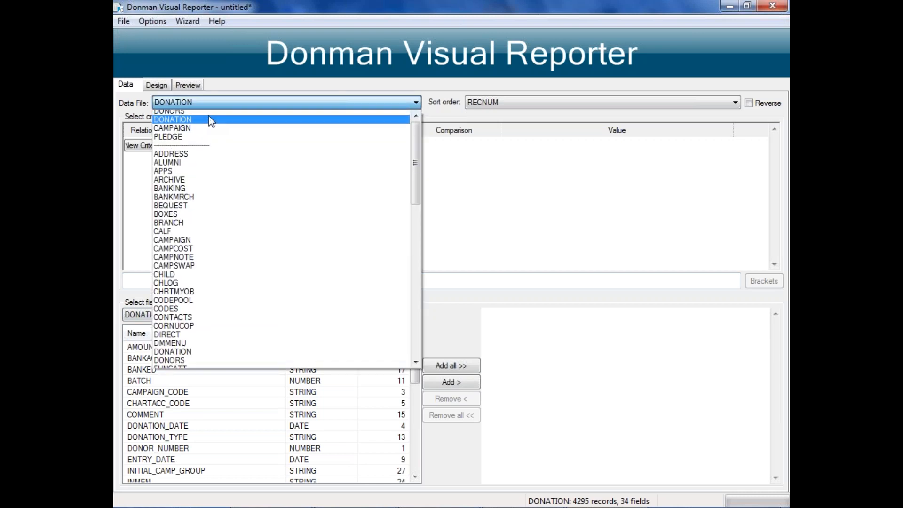
click(192, 116)
click(429, 303)
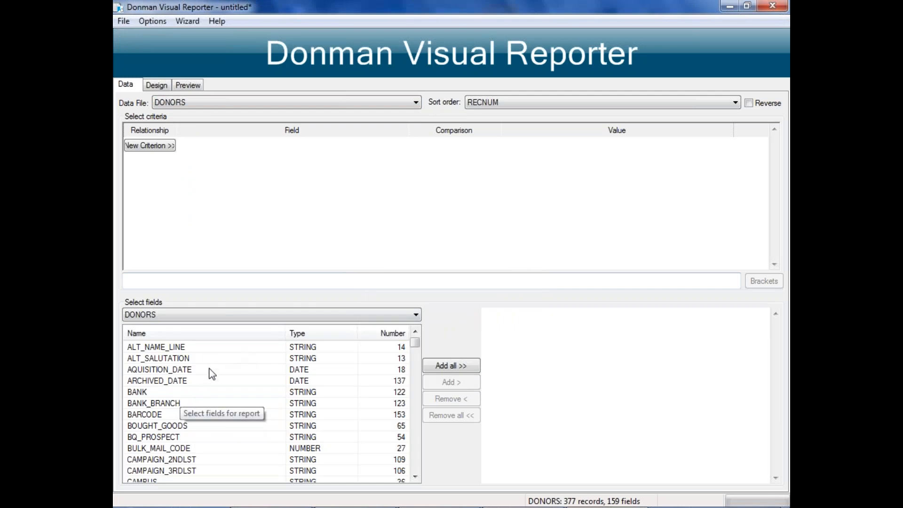
click(415, 476)
click(415, 476)
drag(414, 476, 415, 476)
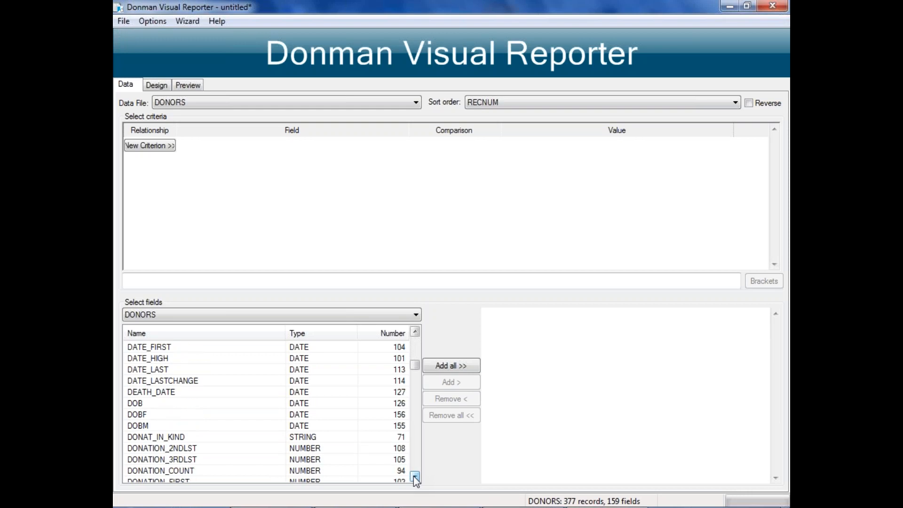
drag(414, 476, 414, 475)
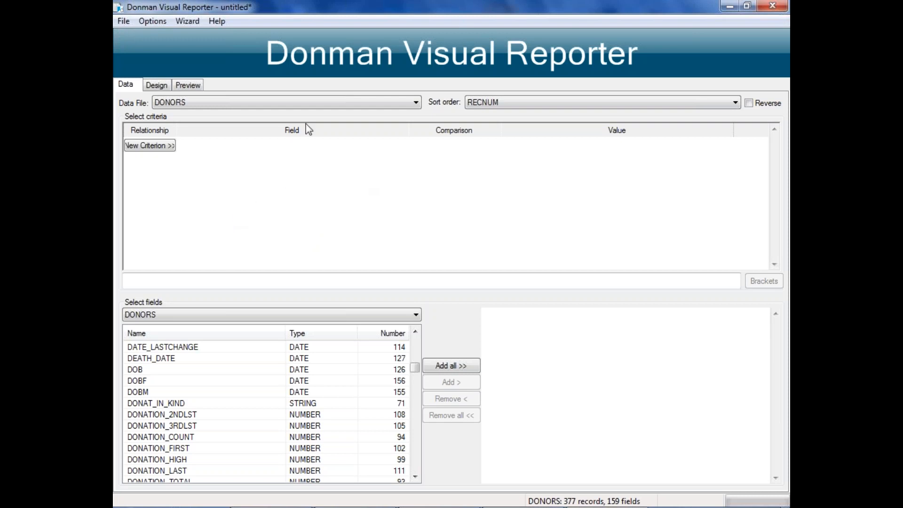
Base the report on the DONATION data file and sort it by DONOR_NUMBER, DONATION_DATE, RECNUM.
click(416, 102)
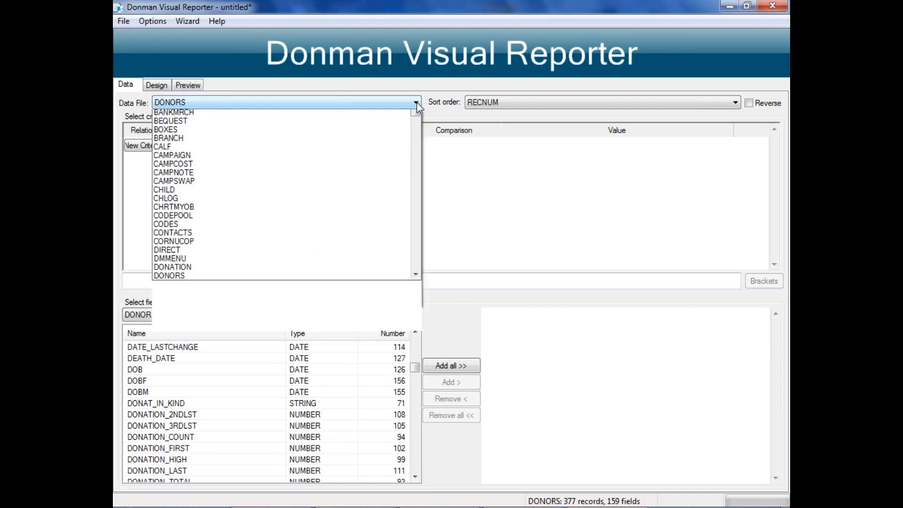
click(190, 122)
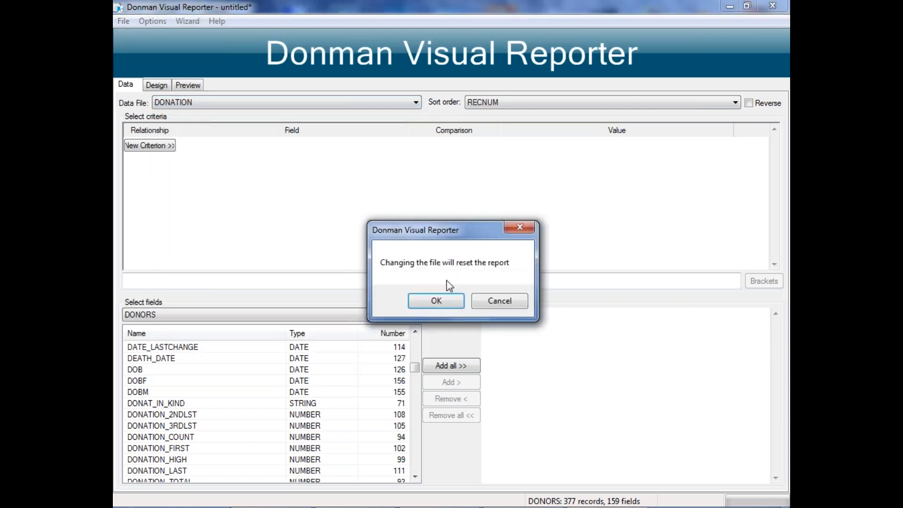
click(436, 300)
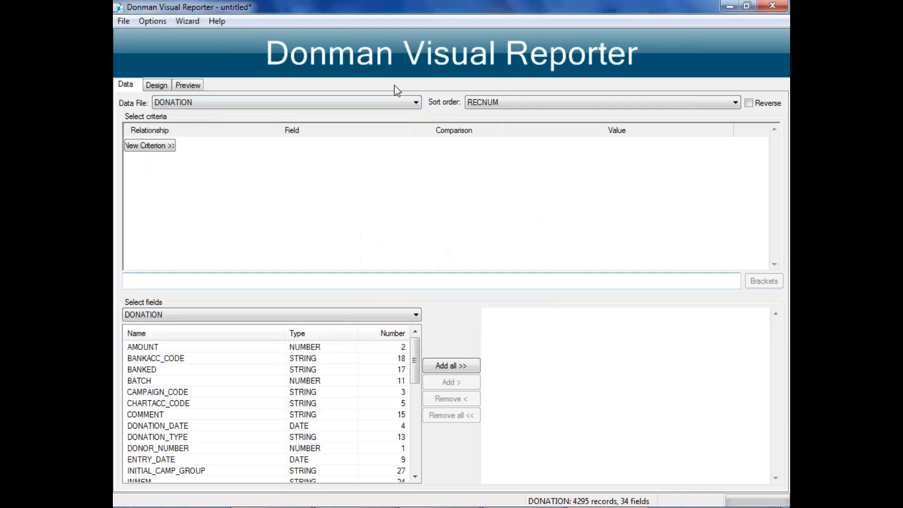
click(524, 103)
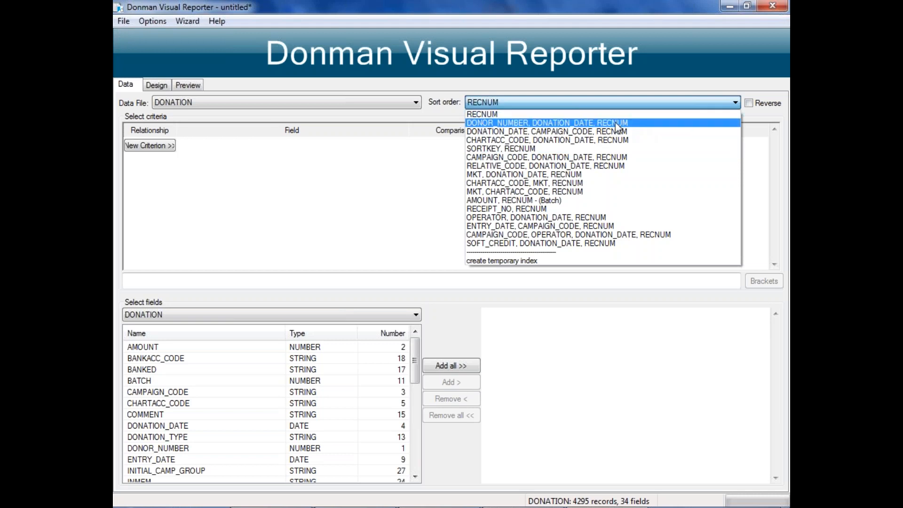
click(477, 125)
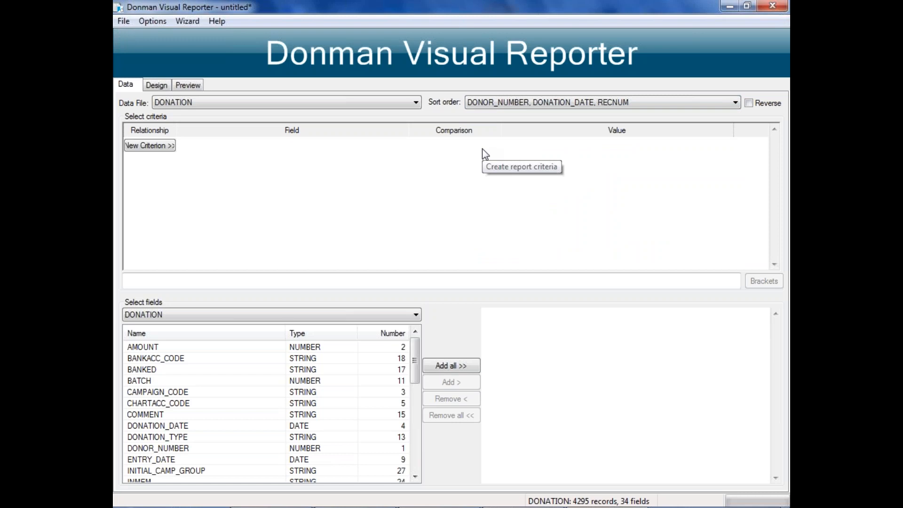
Add a criterion that DONOR_TYPE from the linked DONORS file equals INDIV.
click(168, 146)
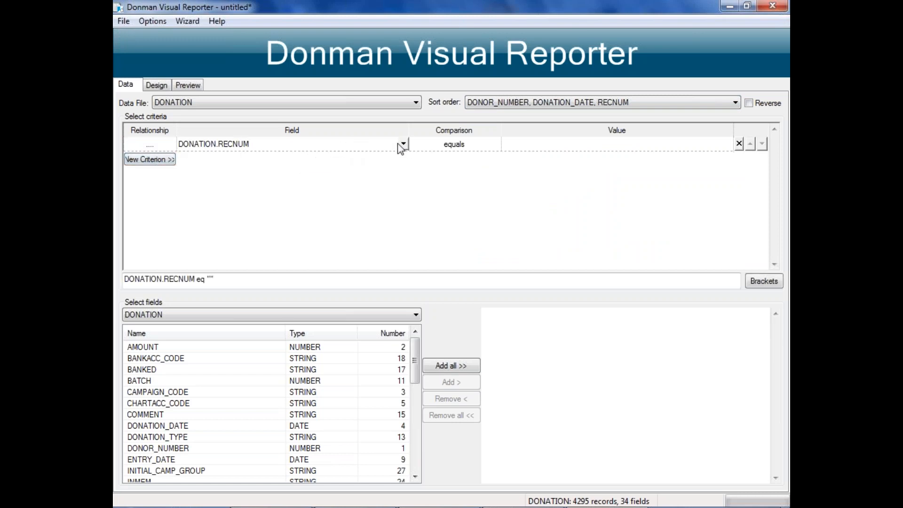
click(404, 145)
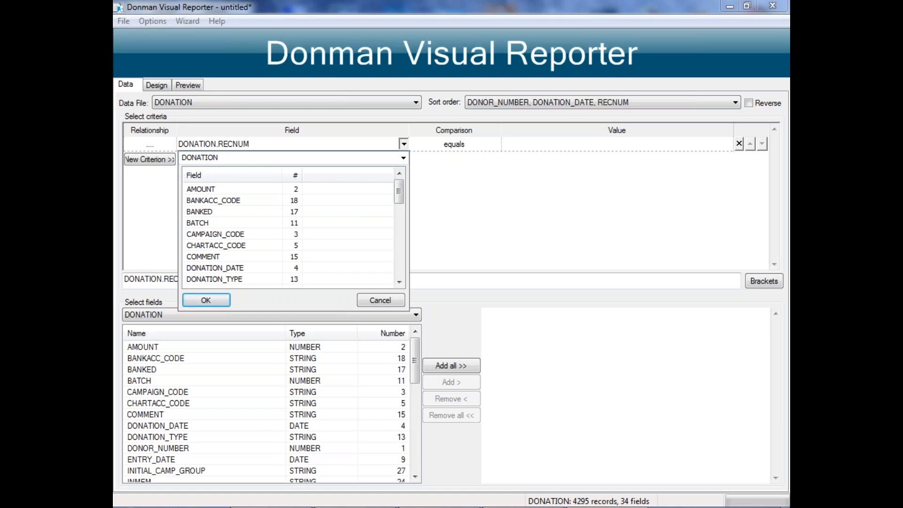
click(403, 158)
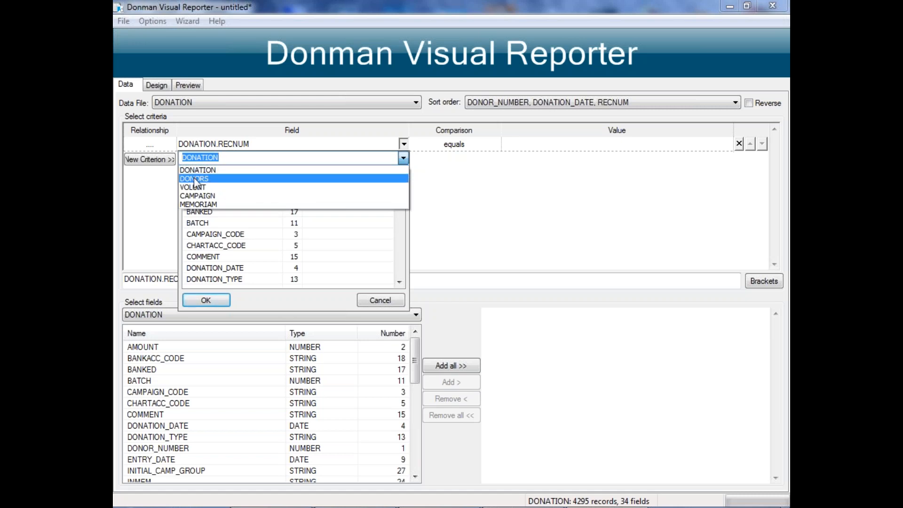
click(195, 179)
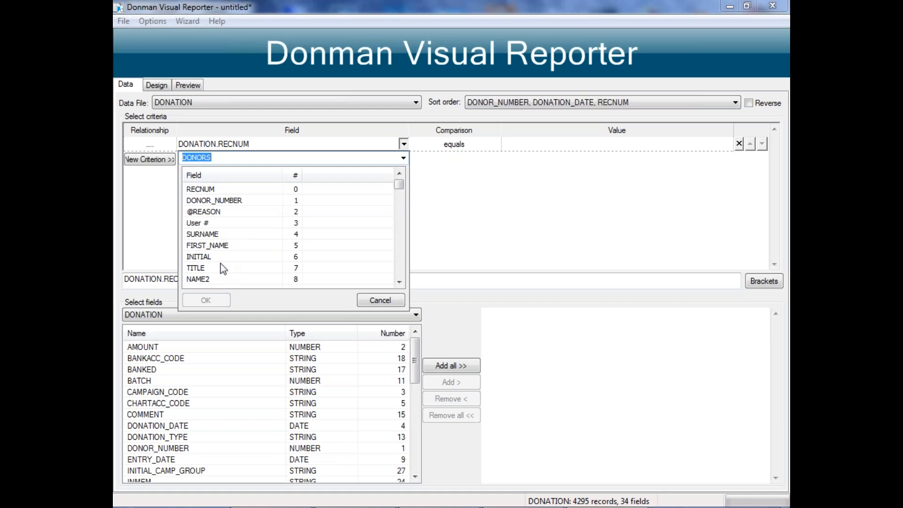
click(205, 246)
scroll(205, 247, down, 3)
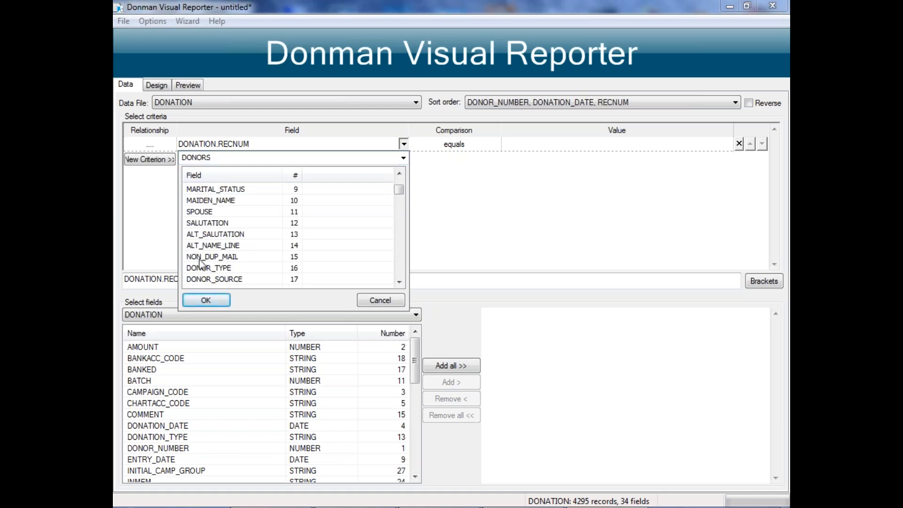
scroll(204, 247, down, 1)
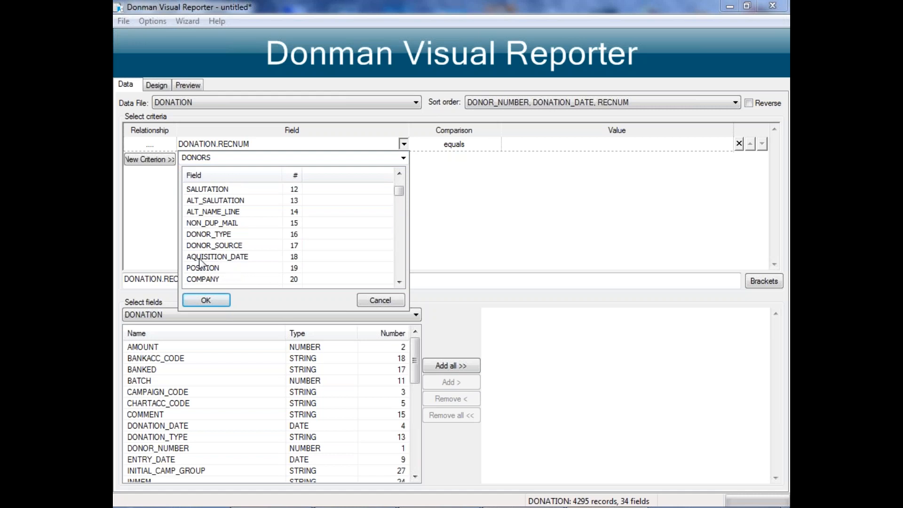
double_click(202, 235)
click(517, 145)
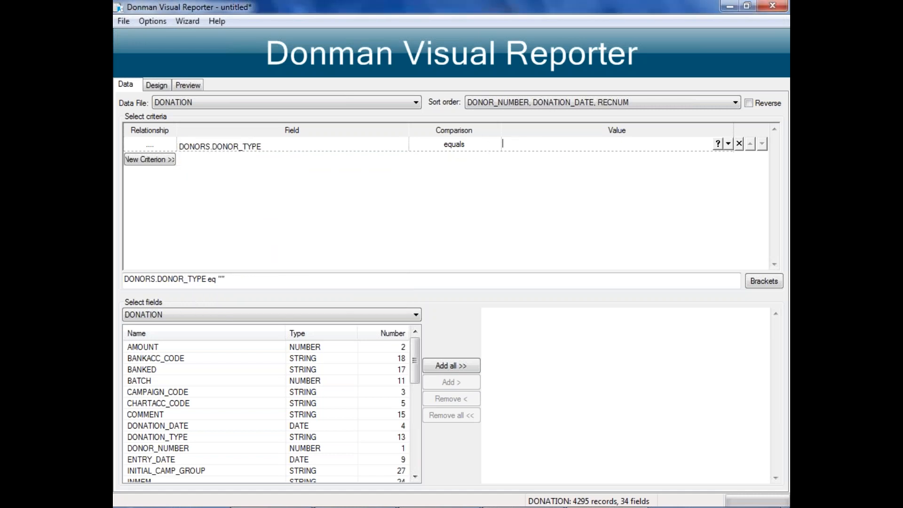
click(718, 144)
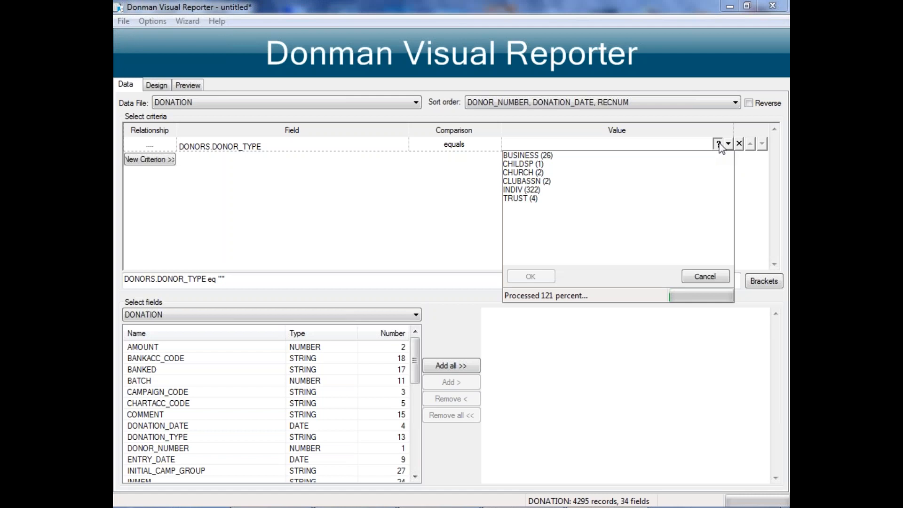
double_click(515, 193)
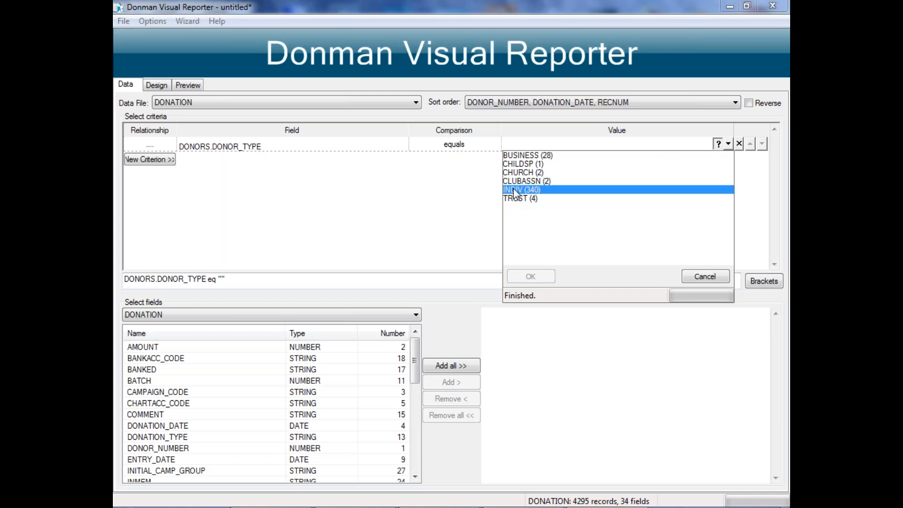
Add a second criterion that DONATION_DATE is greater than or equal to 01/01/2017.
click(160, 160)
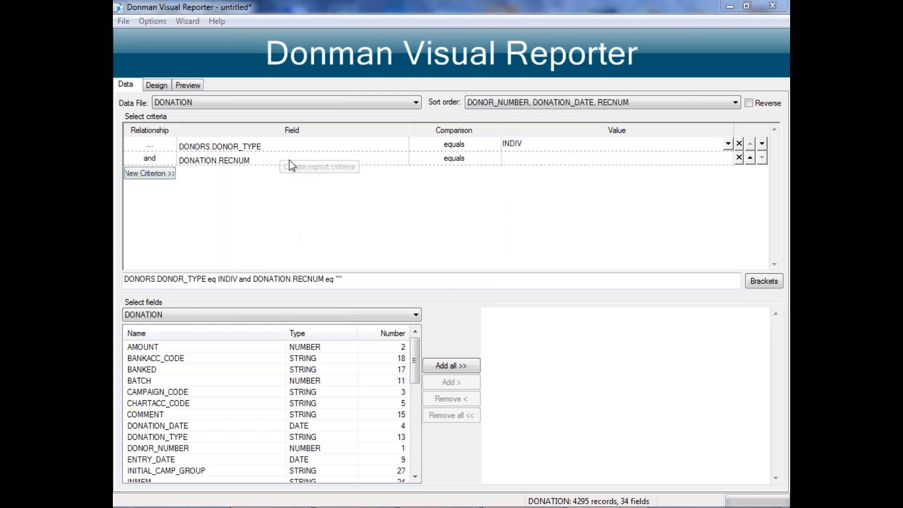
click(404, 158)
click(403, 158)
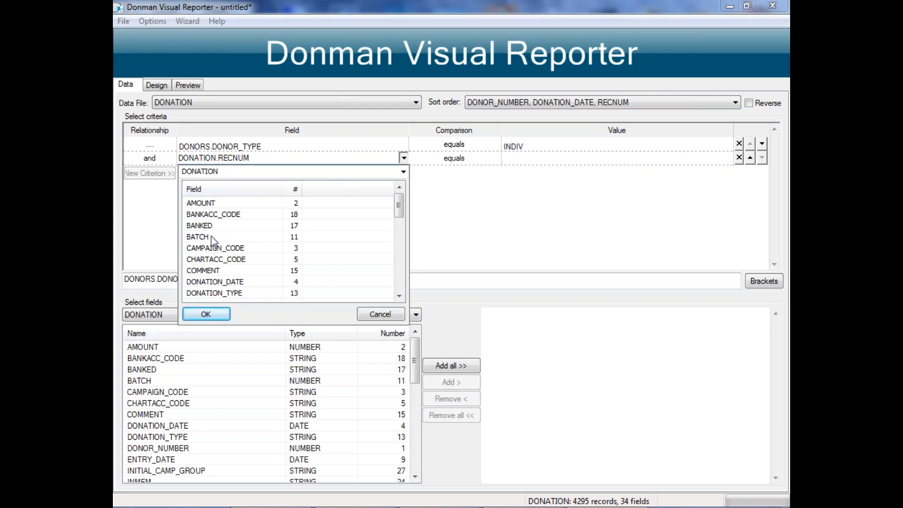
click(213, 248)
scroll(212, 254, down, 1)
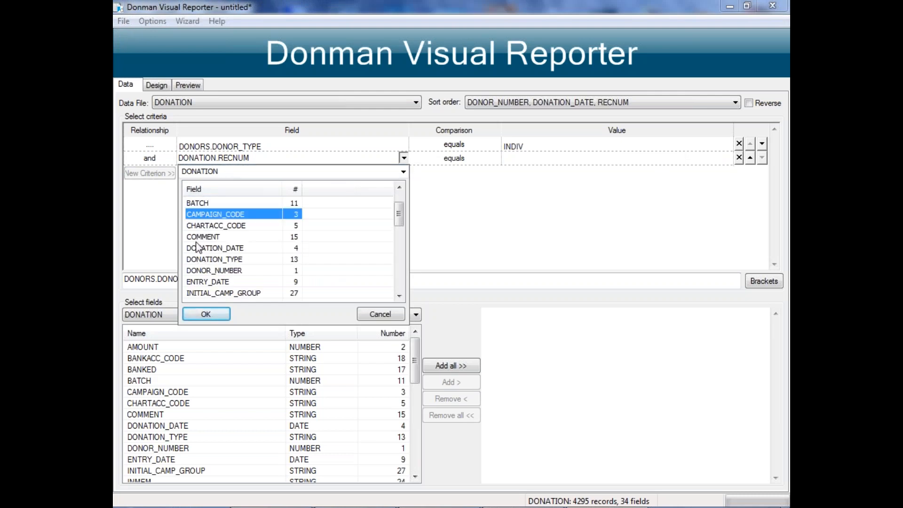
double_click(204, 248)
click(486, 160)
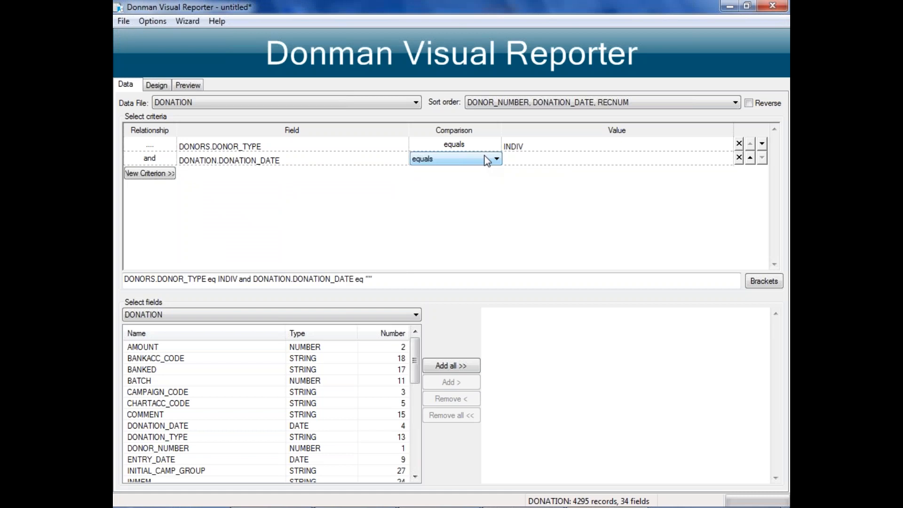
click(486, 159)
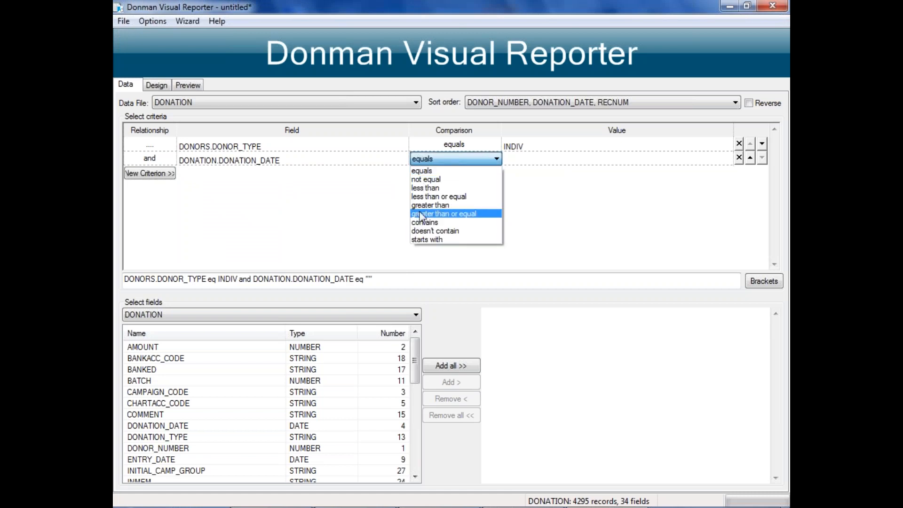
click(418, 214)
click(511, 159)
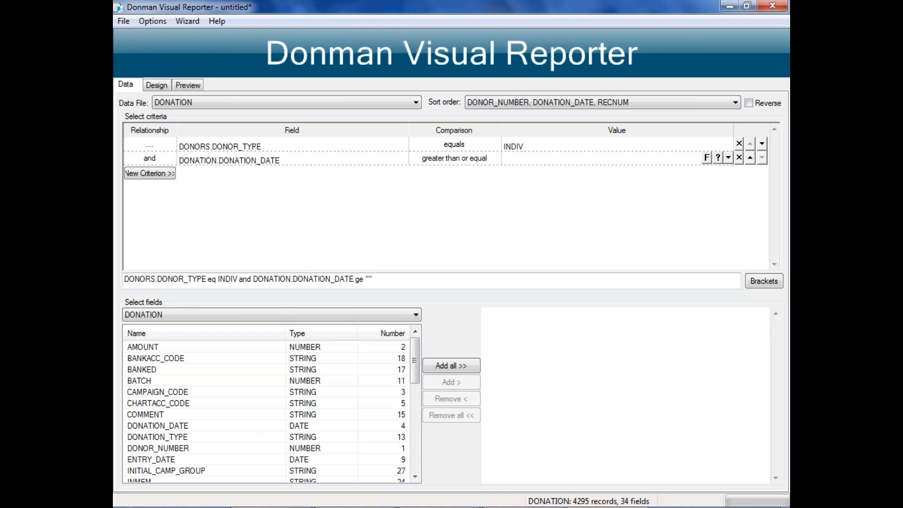
text(01/0)
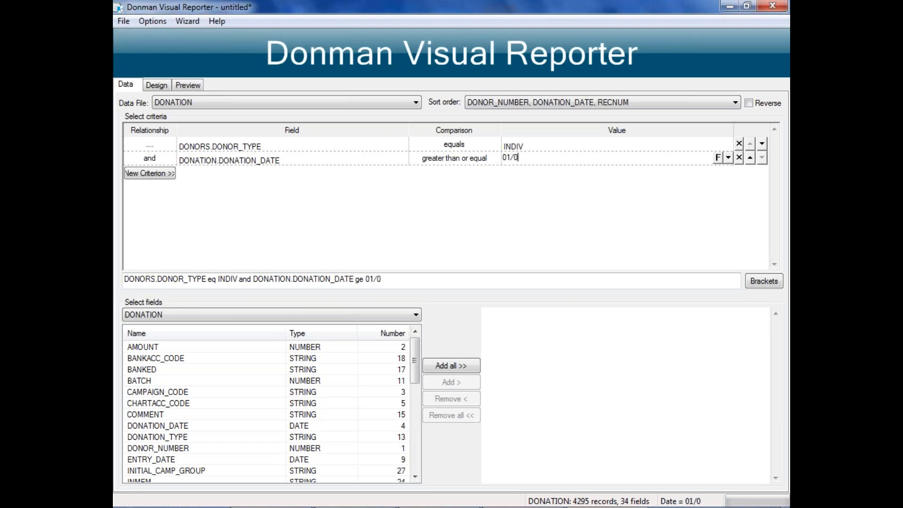
text(1/2017)
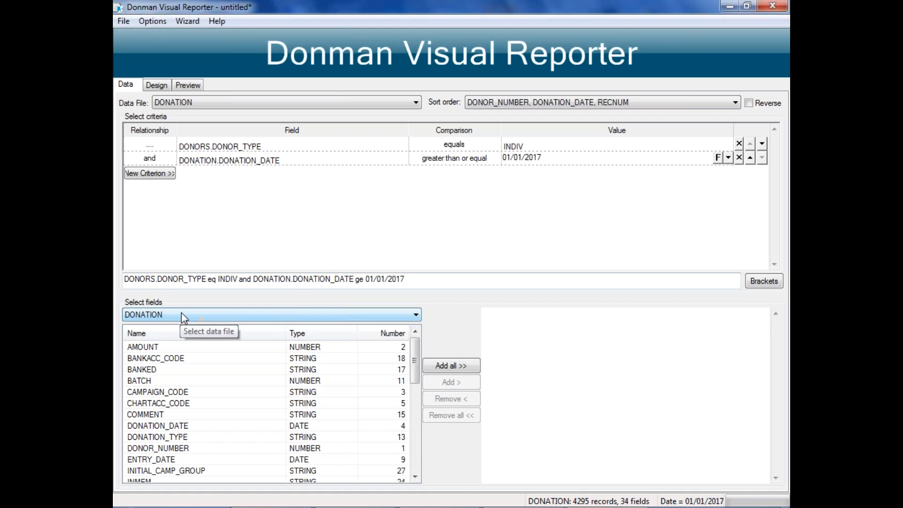
Add the DONATION file's DONOR_NUMBER field to the report and list the DONORS file's fields for selection.
click(385, 335)
click(140, 361)
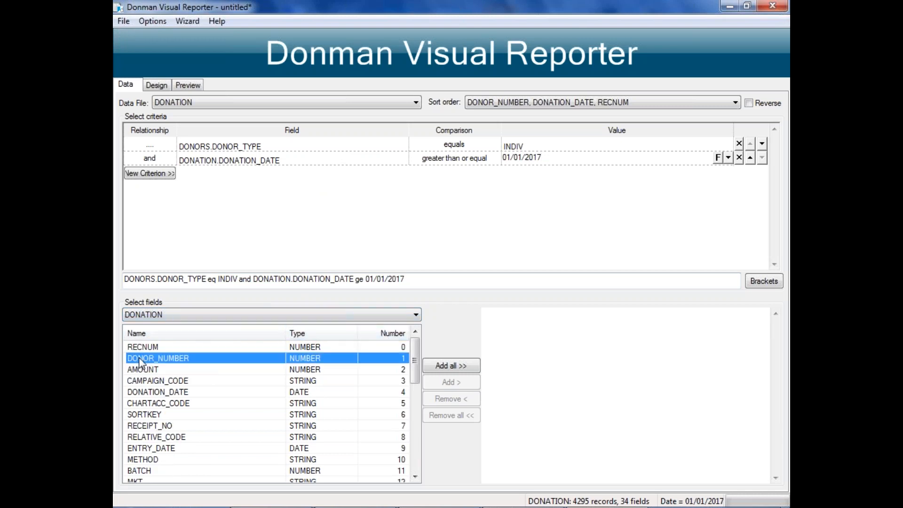
double_click(140, 361)
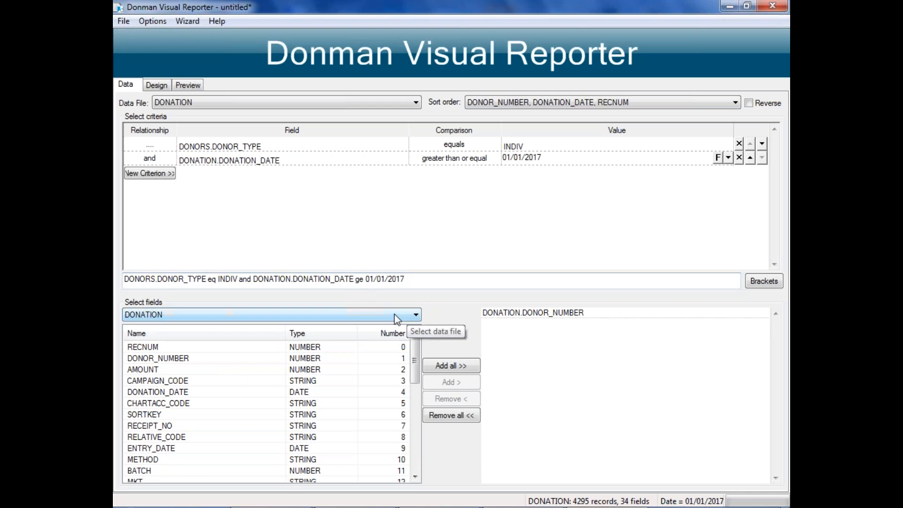
click(414, 315)
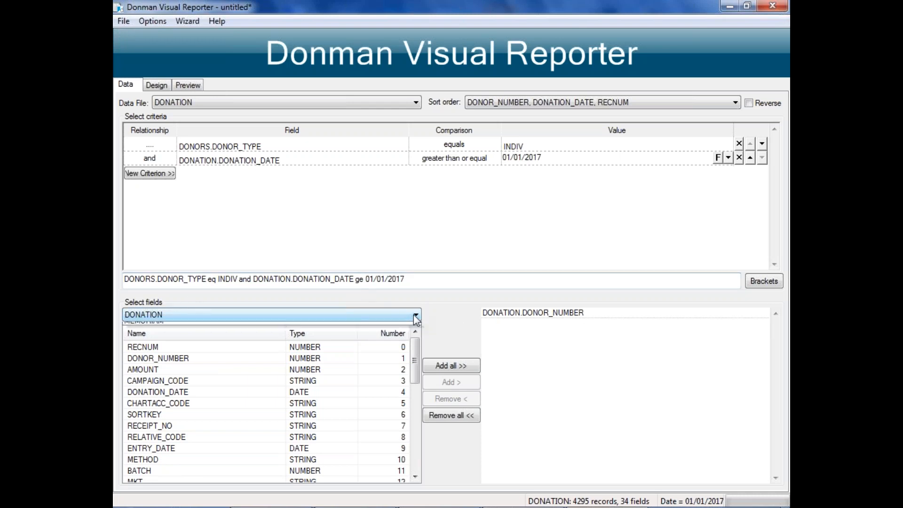
click(136, 334)
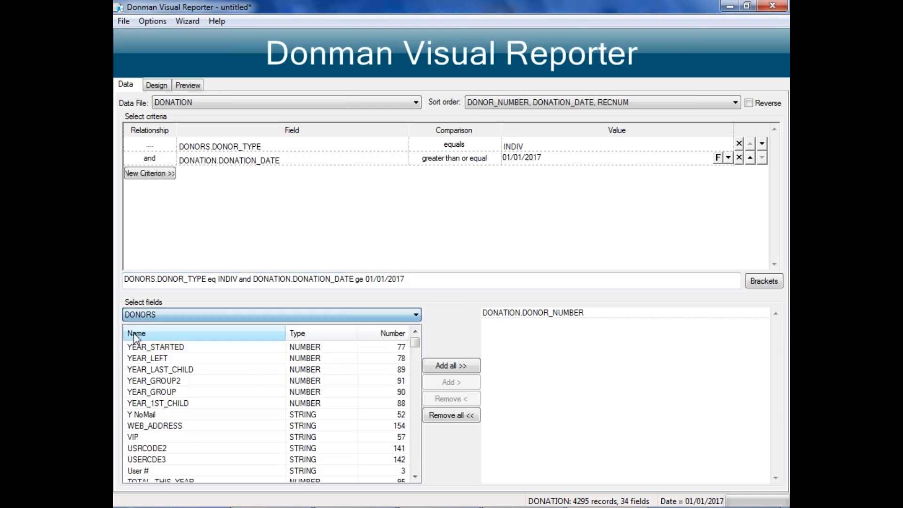
Add the DONORS file's TITLE, FIRST_NAME, SURNAME and COMPANY fields to the report, with the field list ordered by number.
click(389, 334)
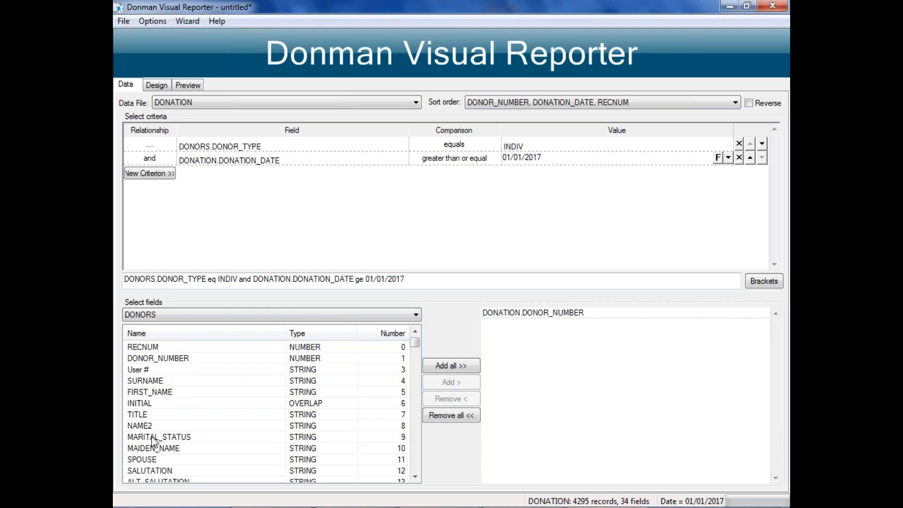
double_click(134, 391)
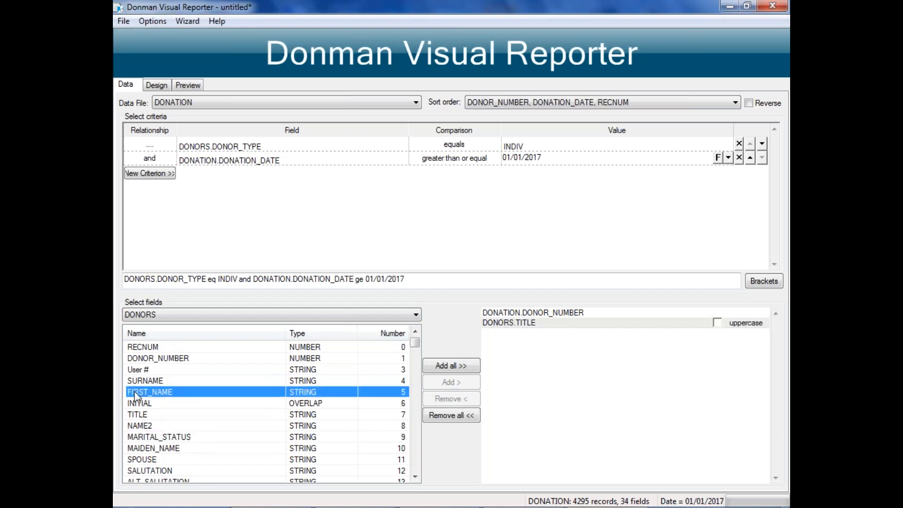
double_click(134, 380)
scroll(145, 449, down, 2)
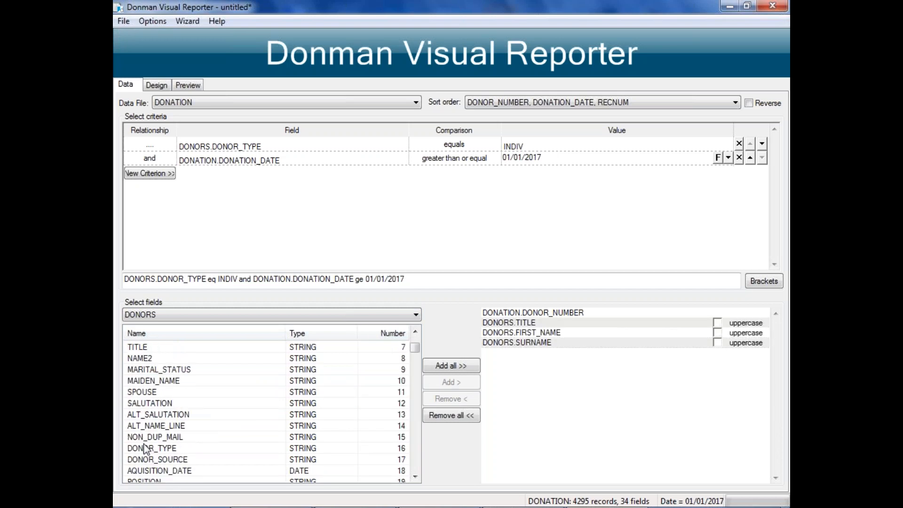
double_click(138, 459)
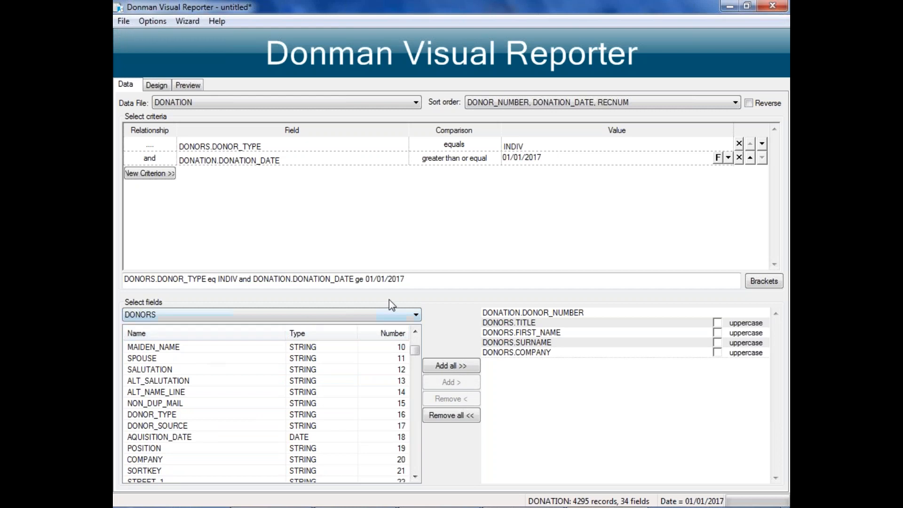
Add the AMOUNT and CAMPAIGN_CODE fields from the DONATION file to the report.
click(407, 314)
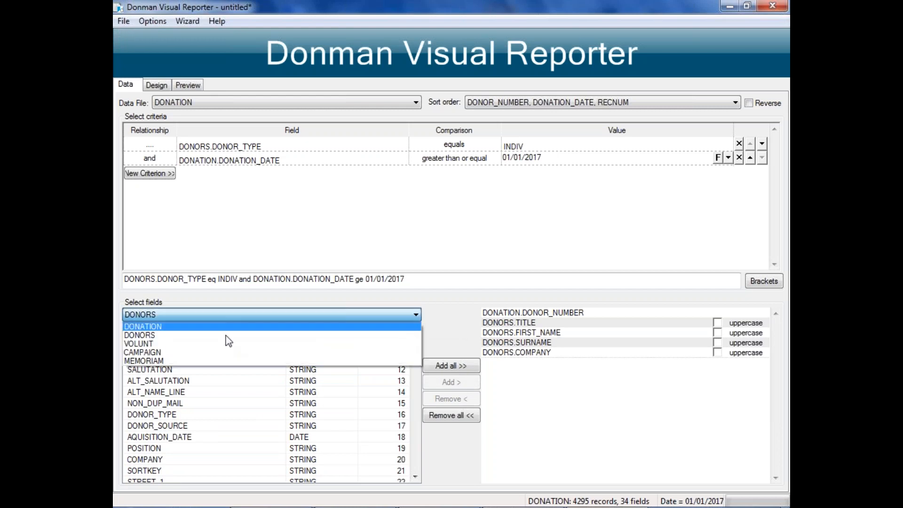
click(159, 326)
click(388, 327)
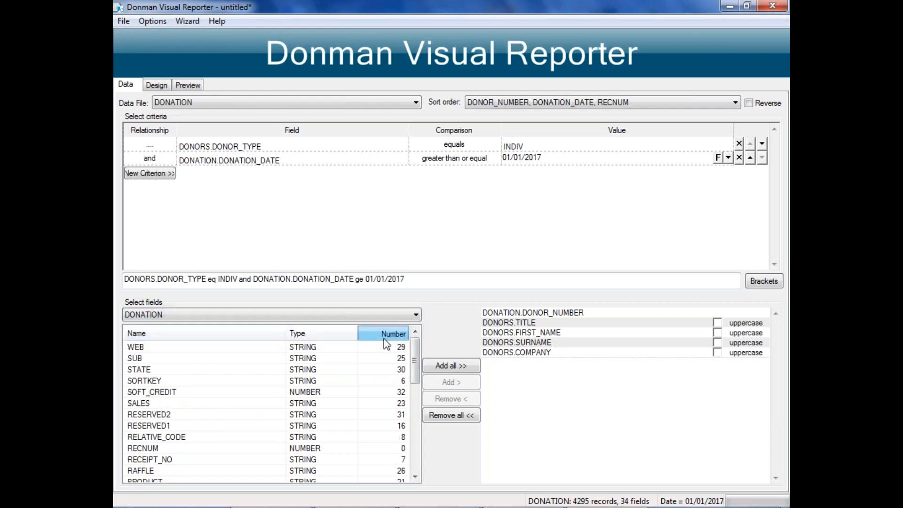
double_click(134, 370)
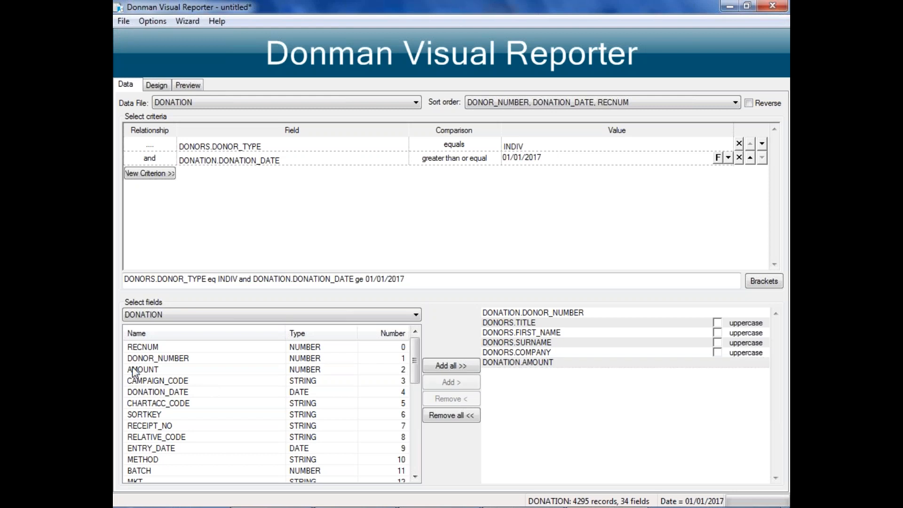
double_click(142, 381)
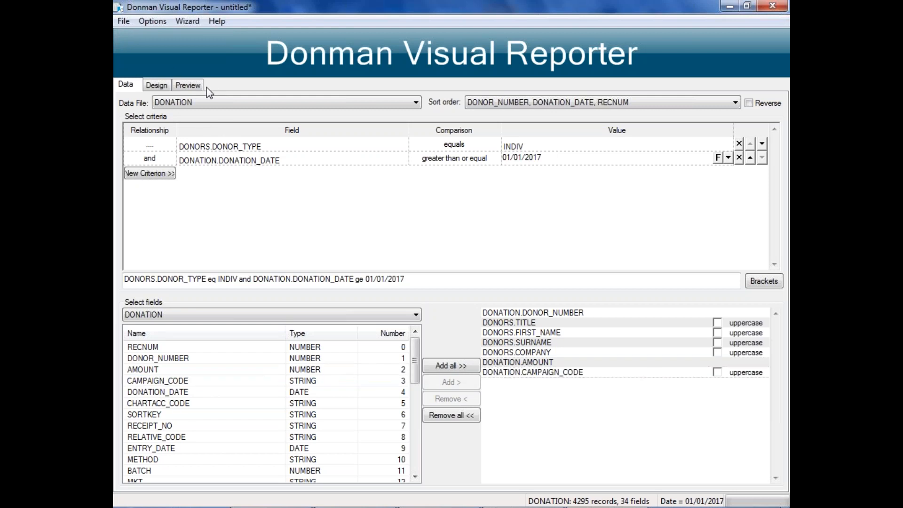
Preview the report and widen the Campaign Code column enough to show its full heading and values.
click(189, 86)
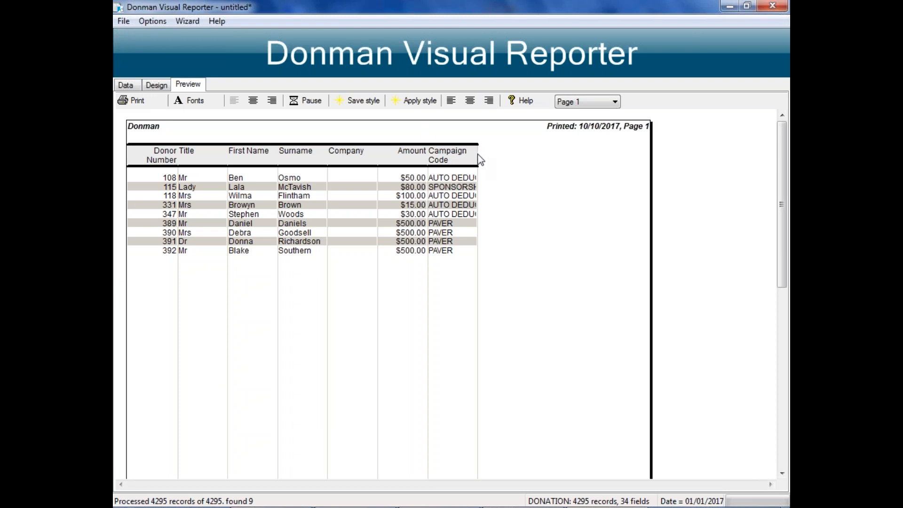
drag(478, 155, 529, 154)
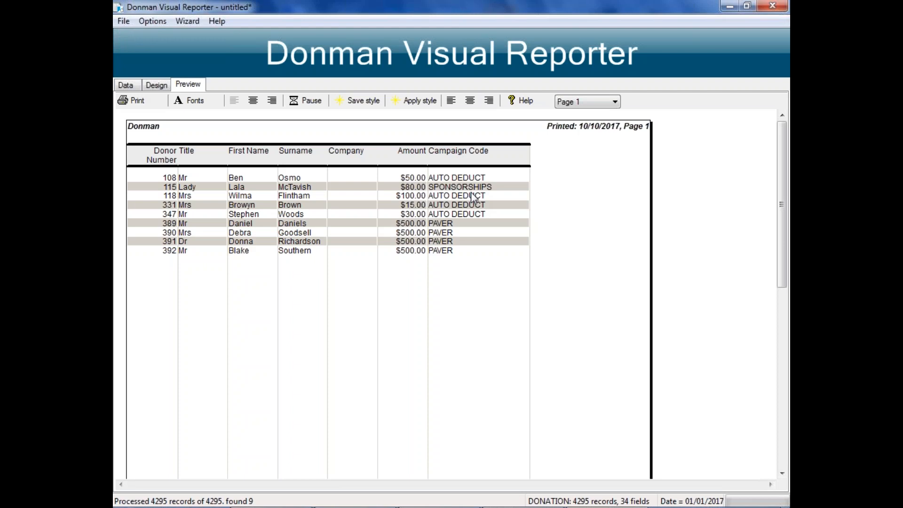
Create a temporary index on AMOUNT followed by METHOD as the report's sort order.
click(125, 86)
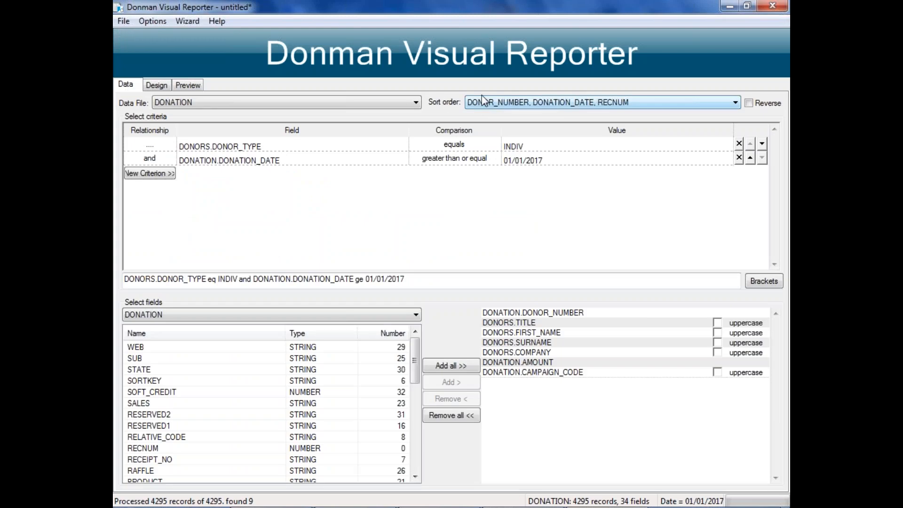
click(734, 102)
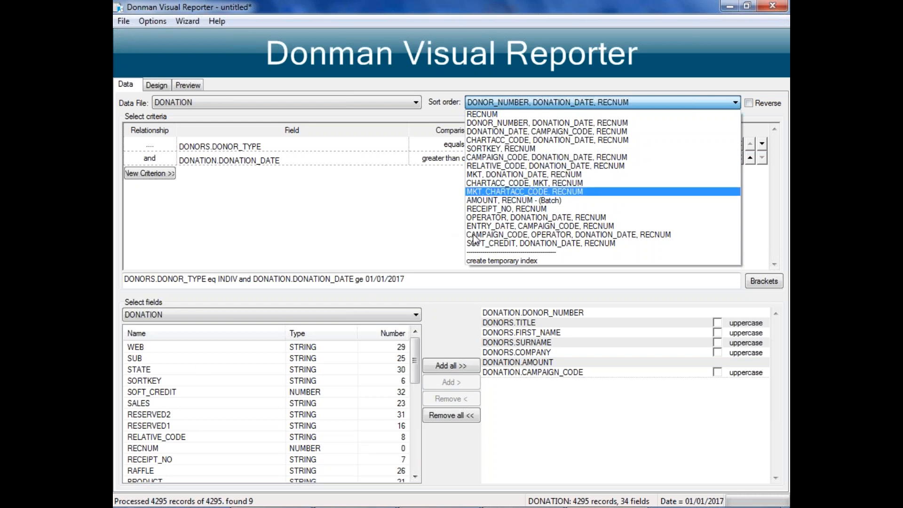
click(499, 261)
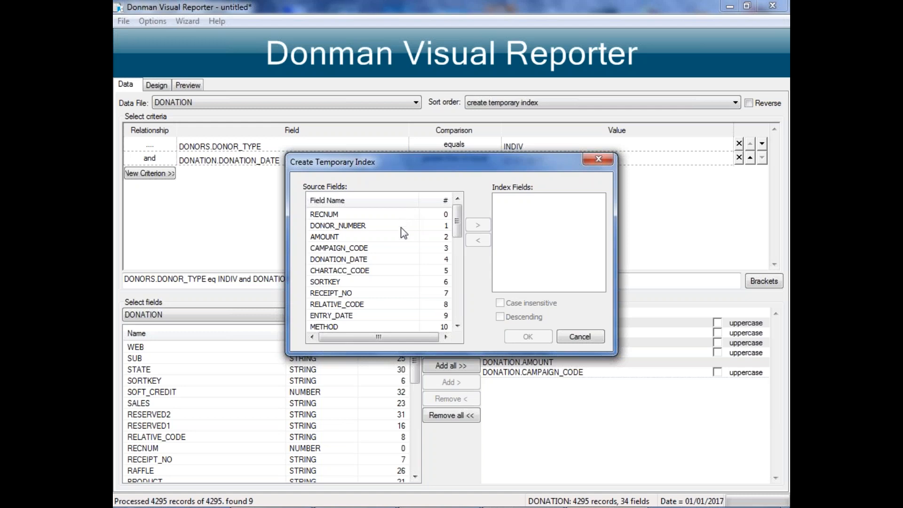
double_click(317, 241)
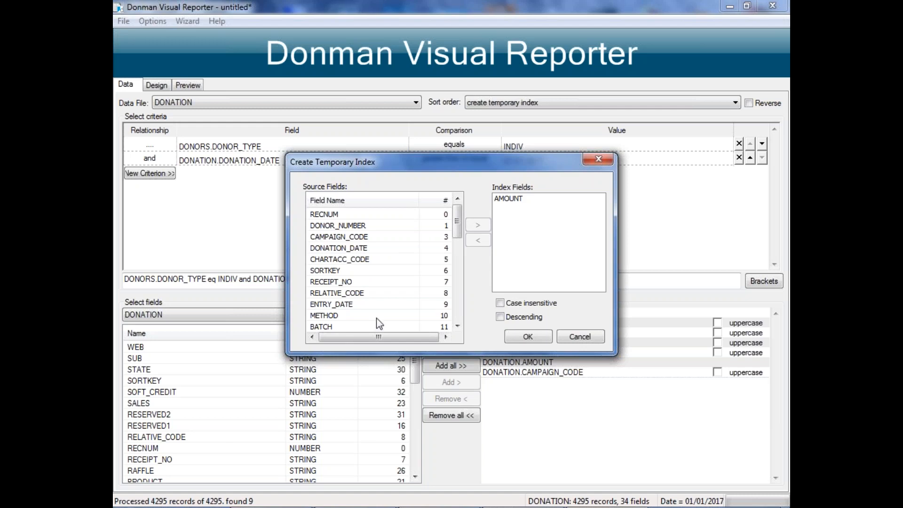
double_click(328, 318)
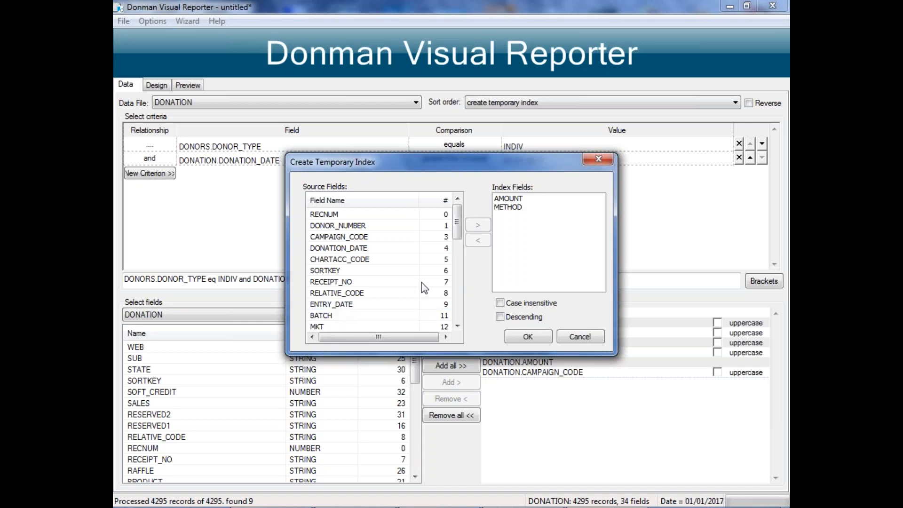
click(537, 335)
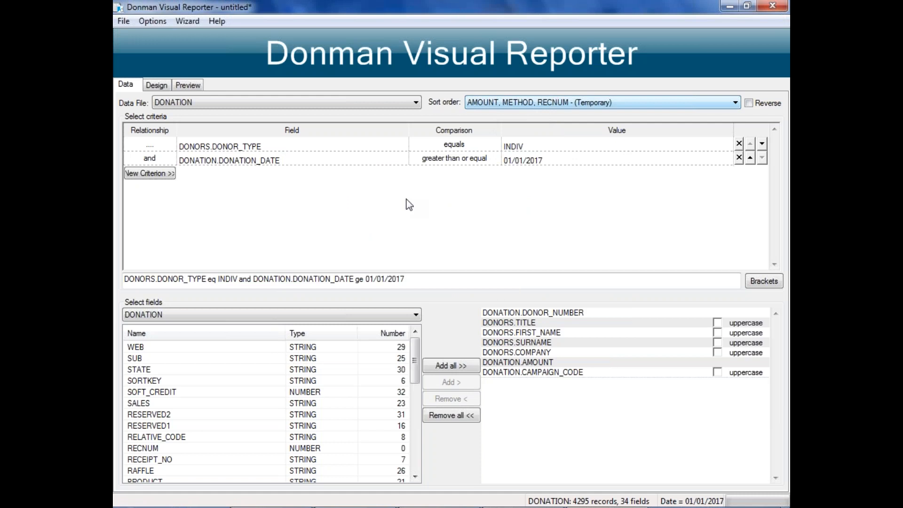
Add the DONATION file's METHOD field to the report and preview it.
click(147, 331)
click(152, 404)
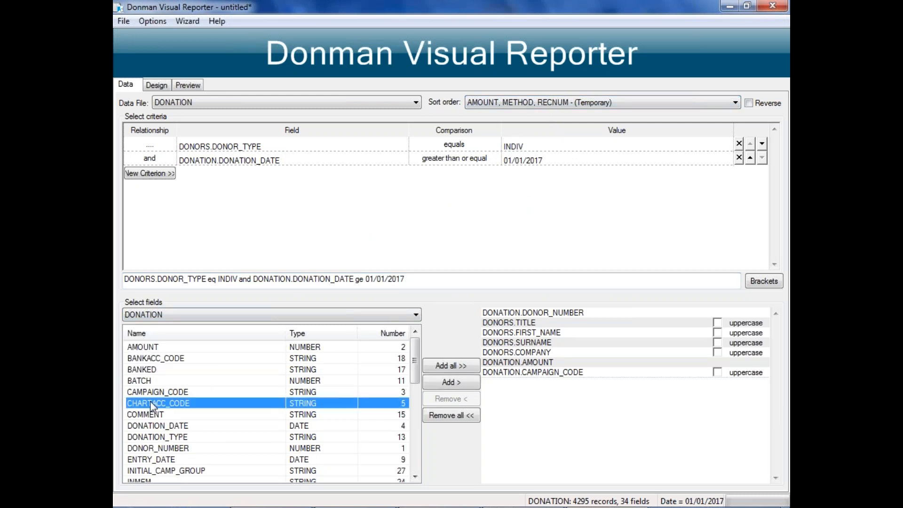
key(m)
double_click(148, 359)
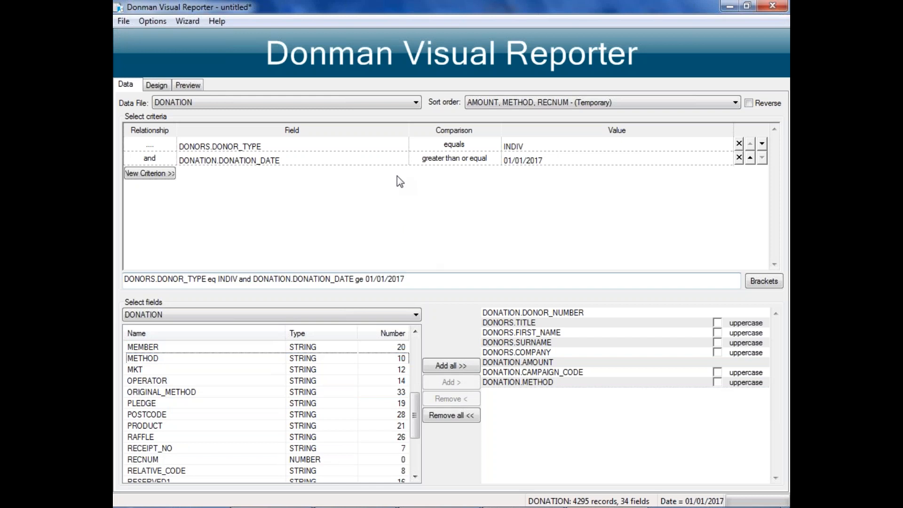
click(188, 85)
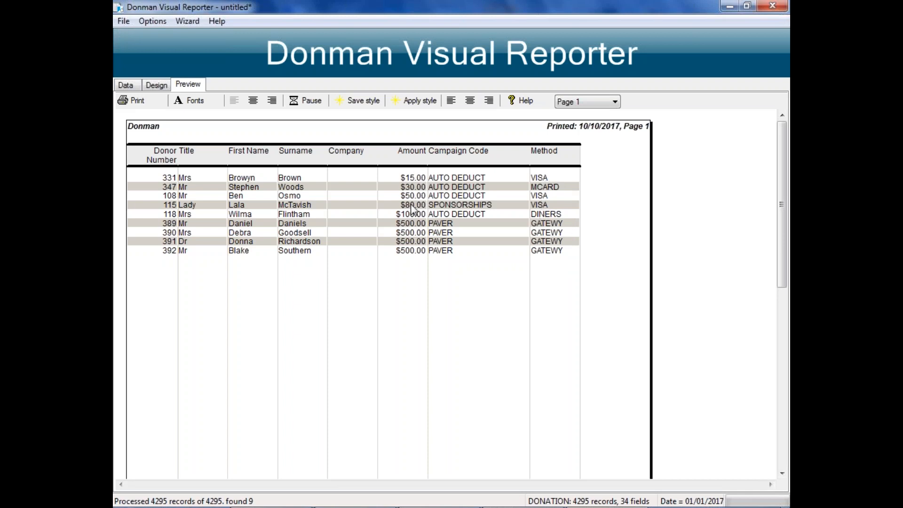
Create another temporary index on METHOD followed by AMOUNT as the report's sort order.
click(125, 85)
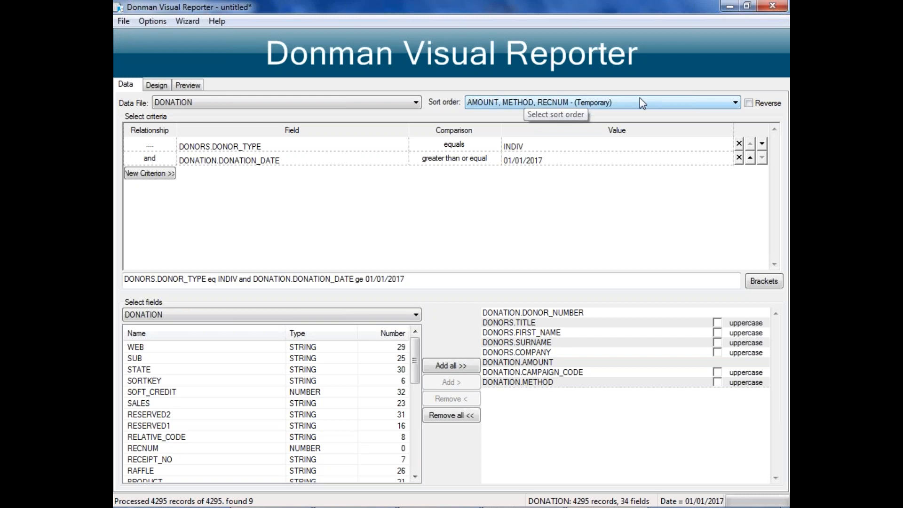
click(735, 103)
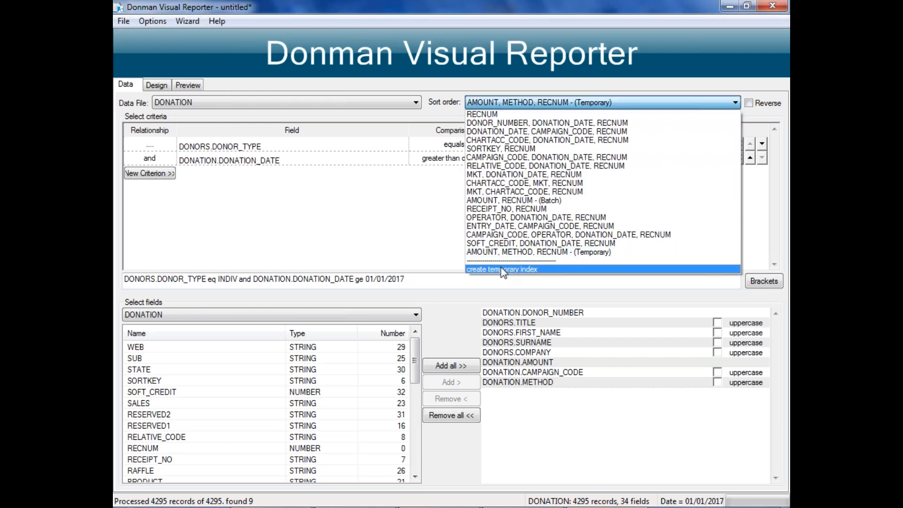
click(502, 269)
click(321, 293)
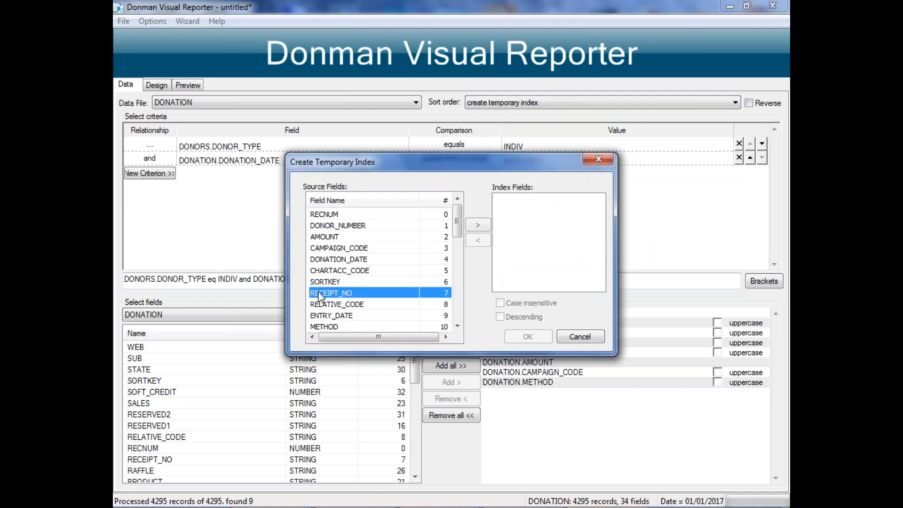
double_click(318, 326)
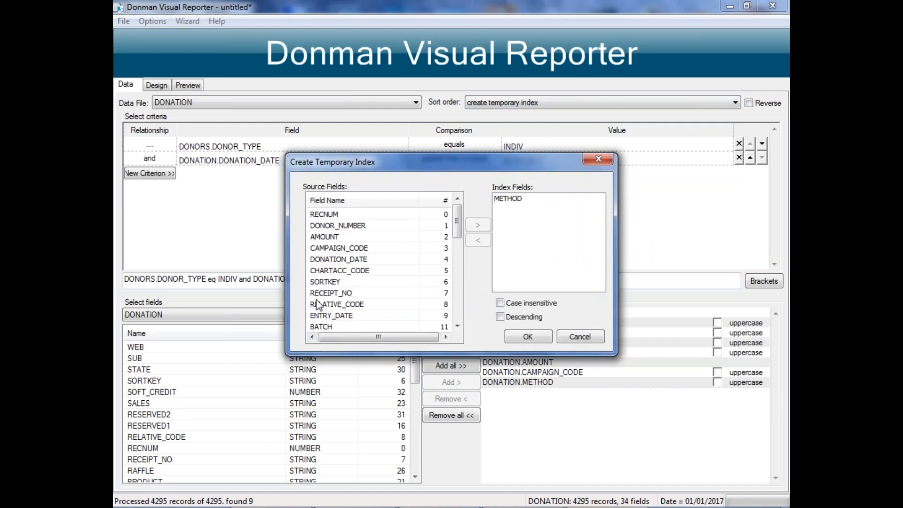
double_click(318, 237)
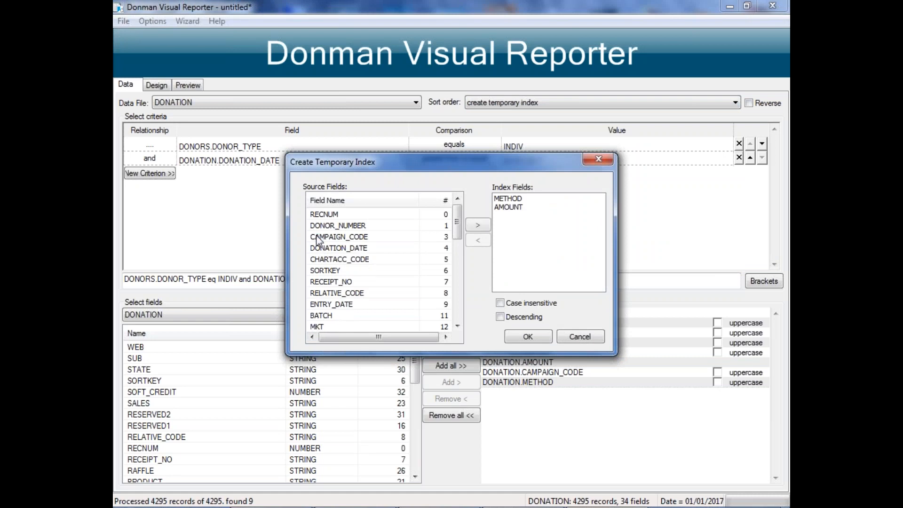
click(509, 339)
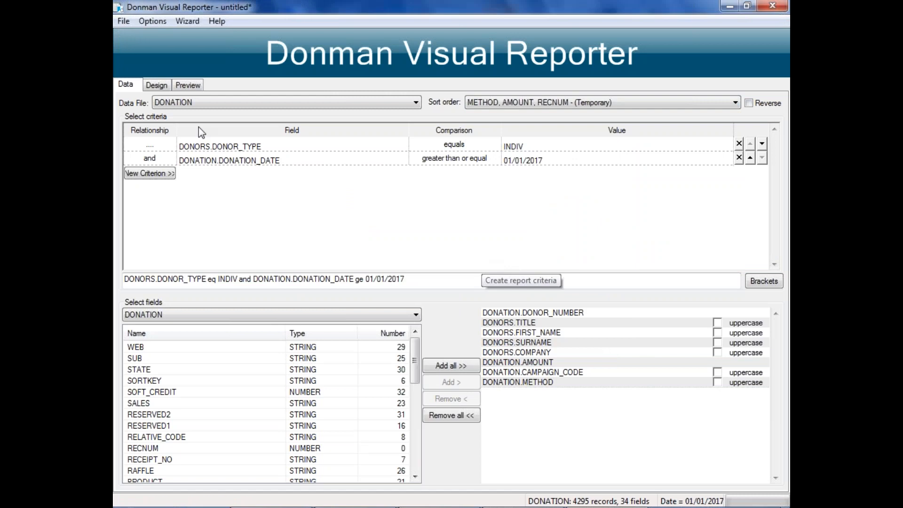
Preview the re-sorted report and compare the order of its rows with the sort order in the data setup.
click(195, 88)
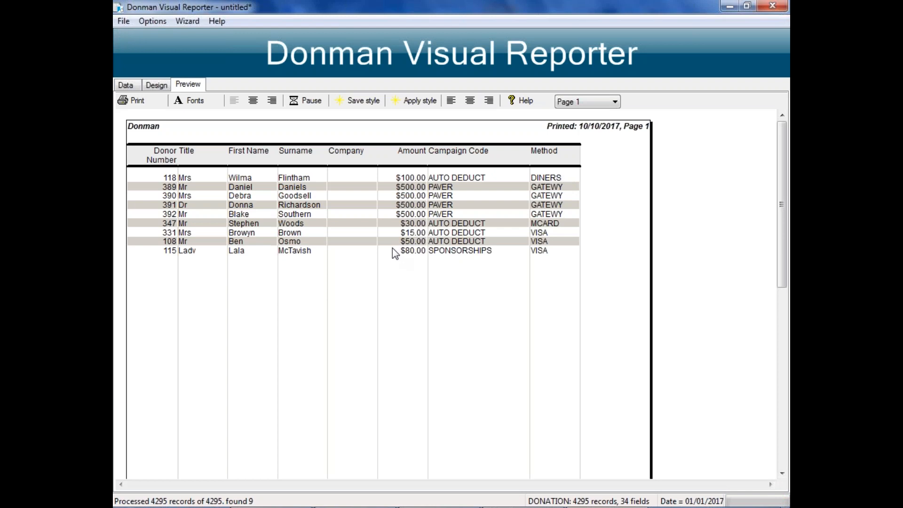
click(125, 85)
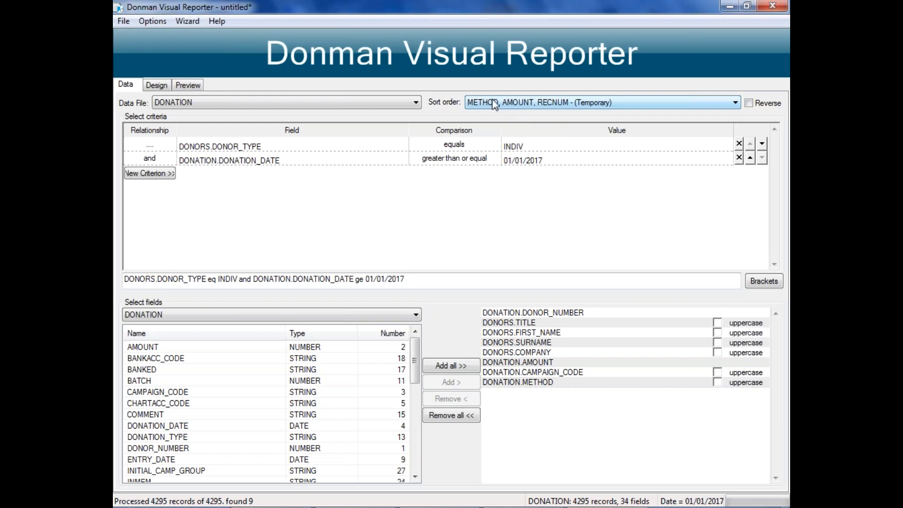
click(190, 86)
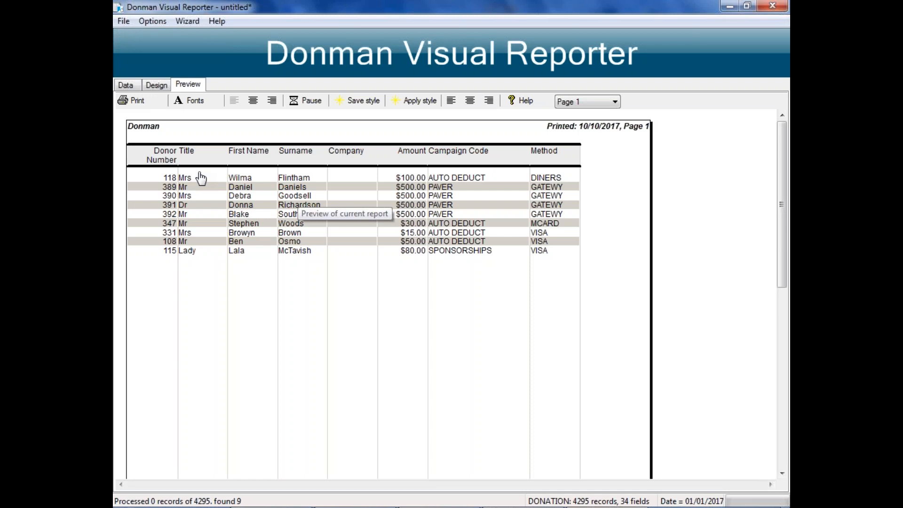
click(128, 86)
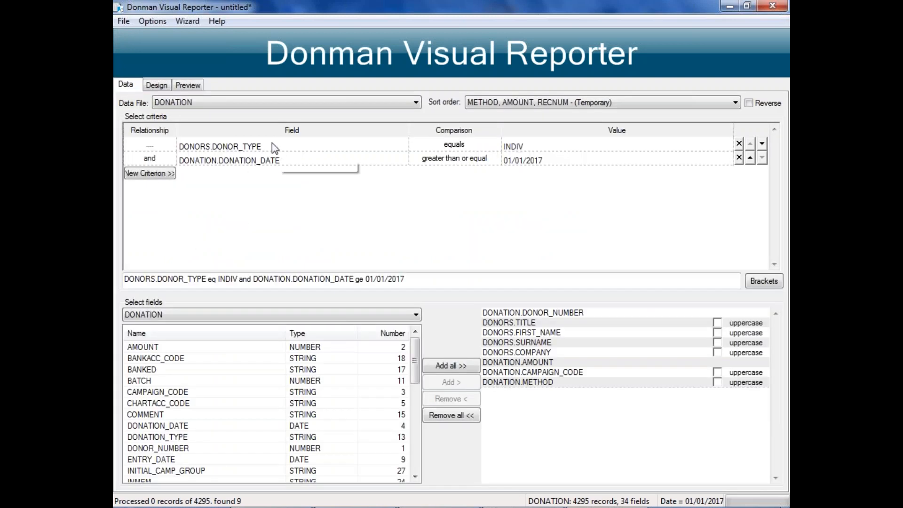
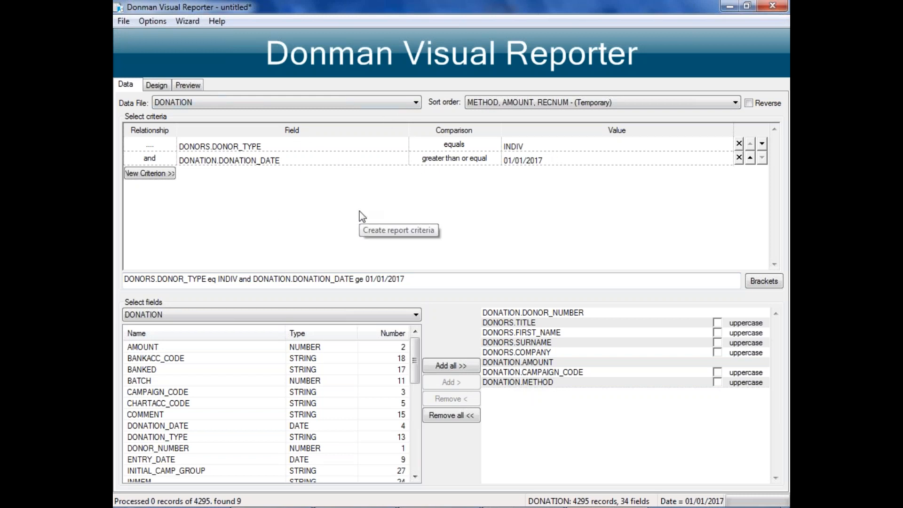
click(166, 172)
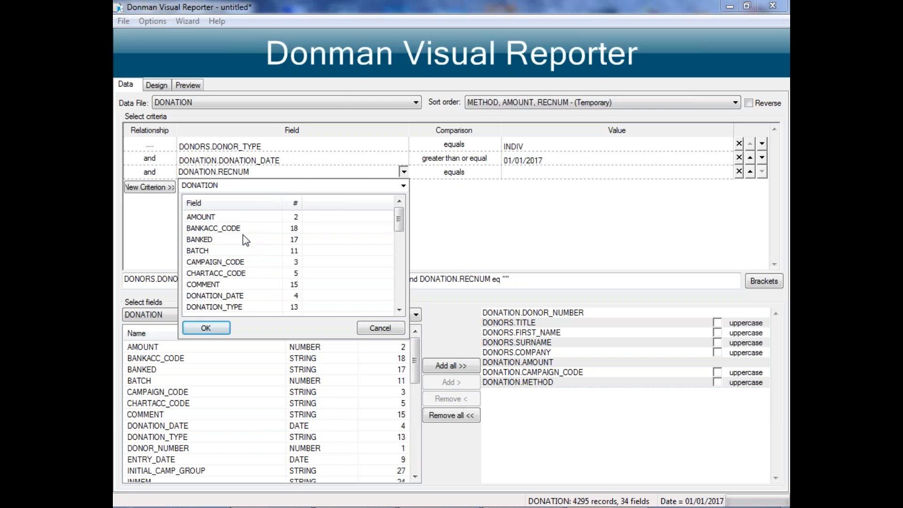
click(386, 328)
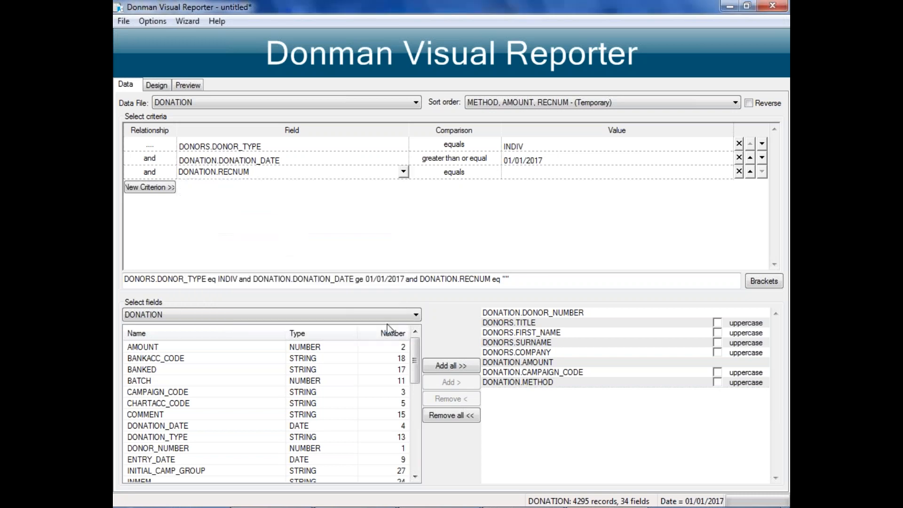
click(150, 187)
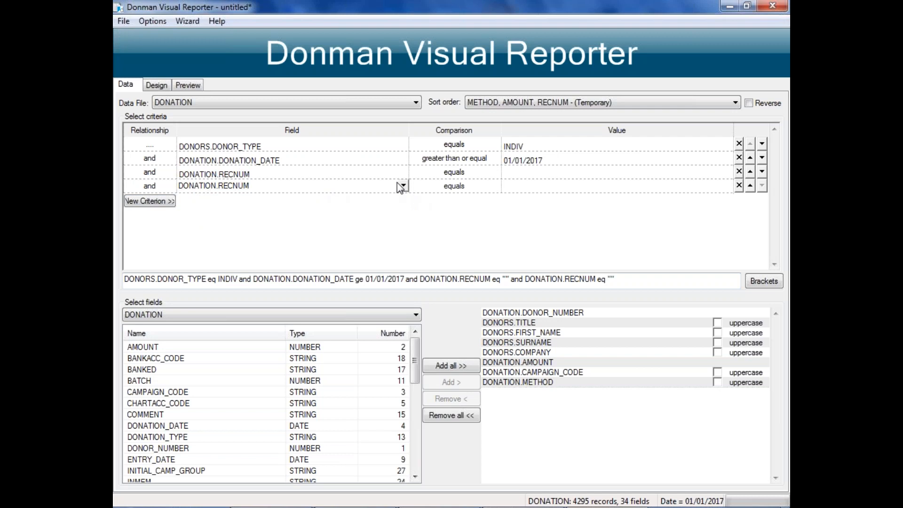
click(402, 186)
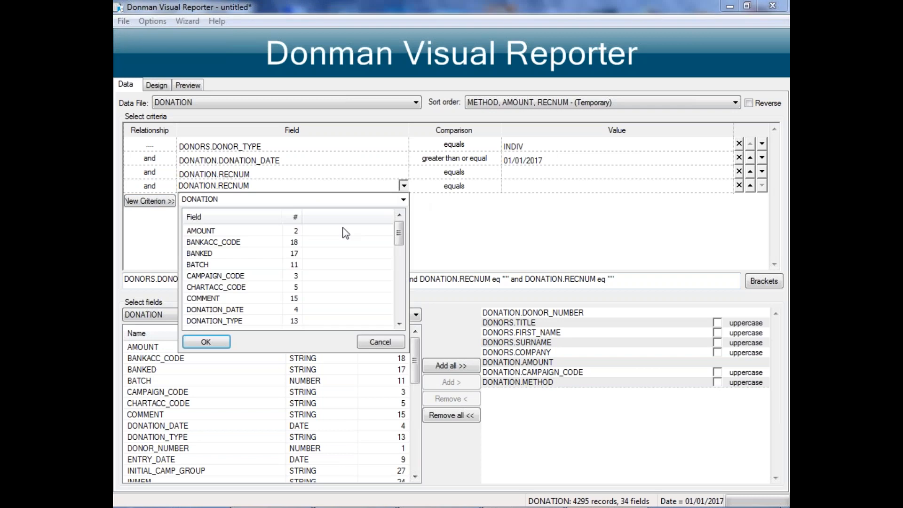
click(402, 200)
click(202, 219)
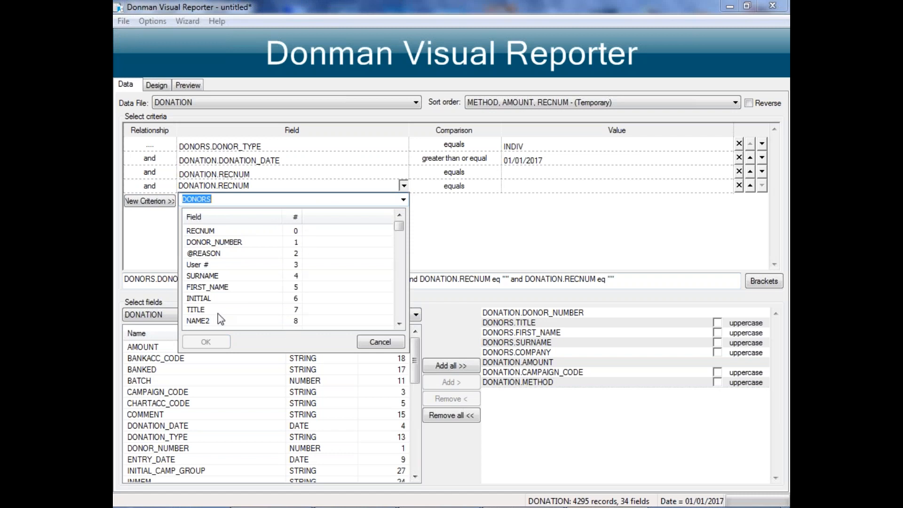
click(398, 324)
click(398, 323)
click(398, 324)
click(398, 324)
click(399, 323)
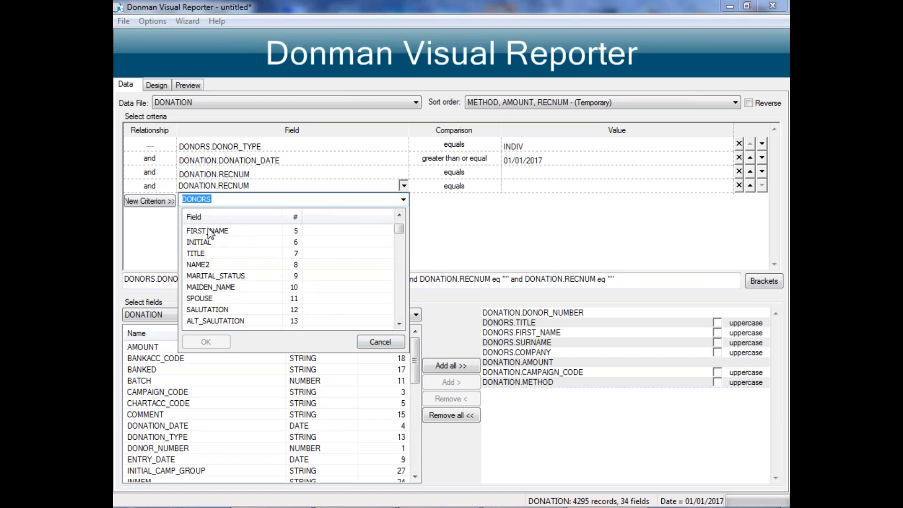
click(399, 324)
click(399, 324)
click(399, 324)
click(398, 324)
click(399, 324)
click(399, 324)
click(399, 323)
click(399, 324)
click(398, 323)
click(399, 324)
click(399, 324)
click(398, 323)
click(398, 323)
click(398, 324)
click(398, 323)
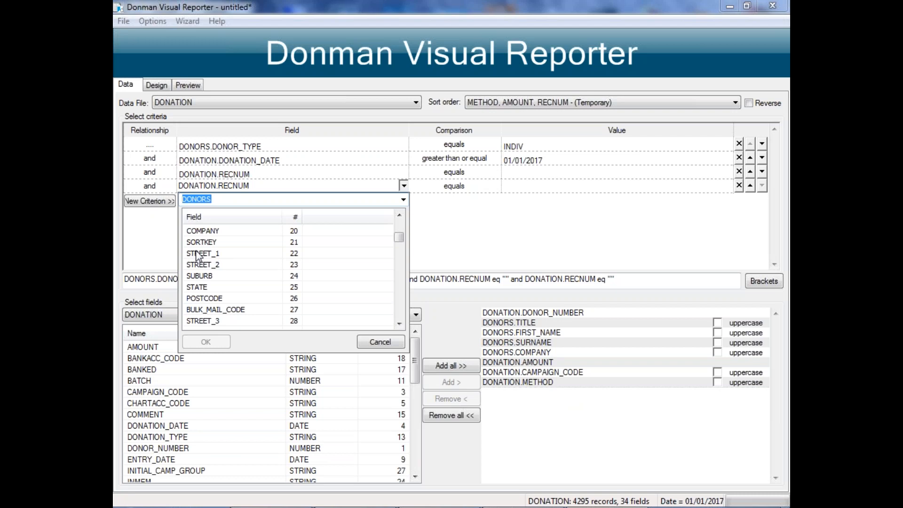
double_click(197, 256)
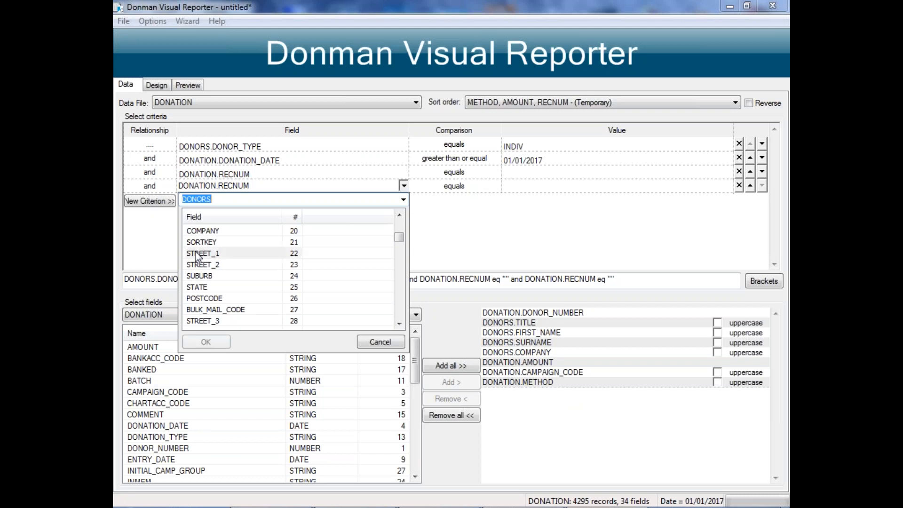
click(739, 185)
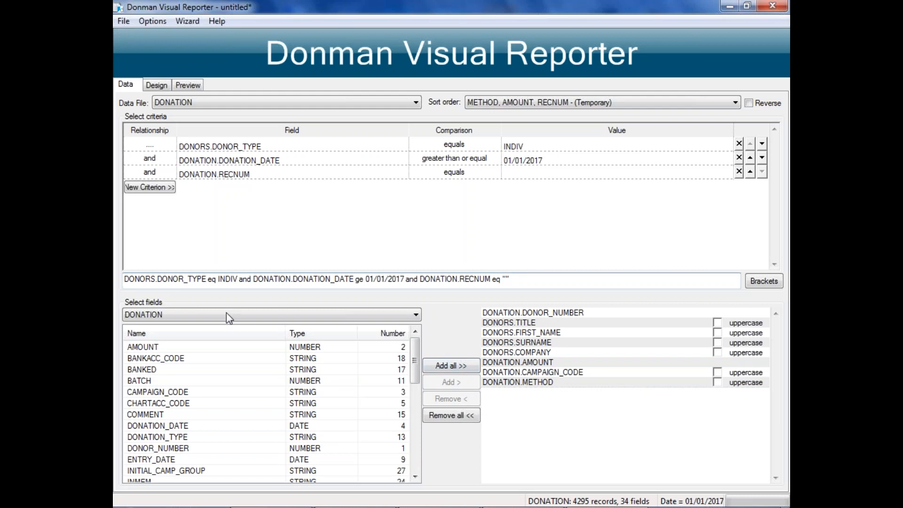
Order the DONORS file's available fields by number and add STREET_1, STREET_2 and STREET_3 to the report.
click(290, 313)
click(141, 325)
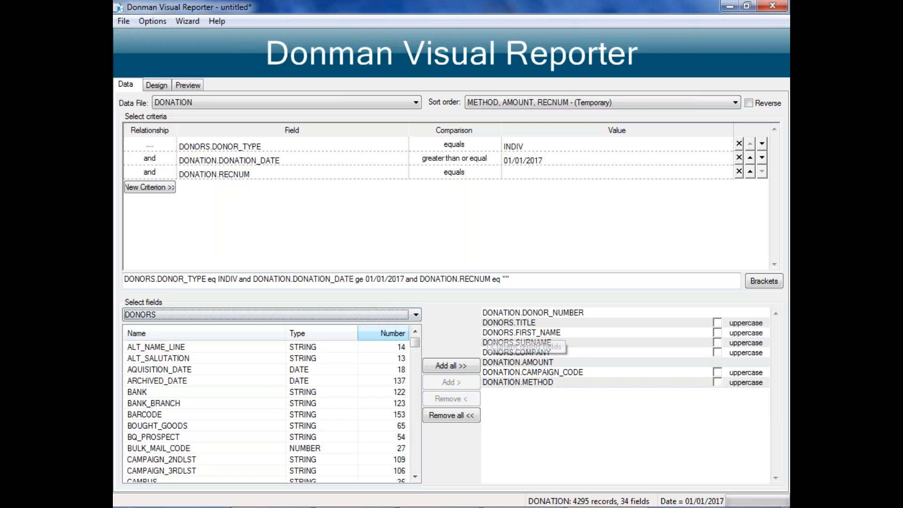
click(384, 332)
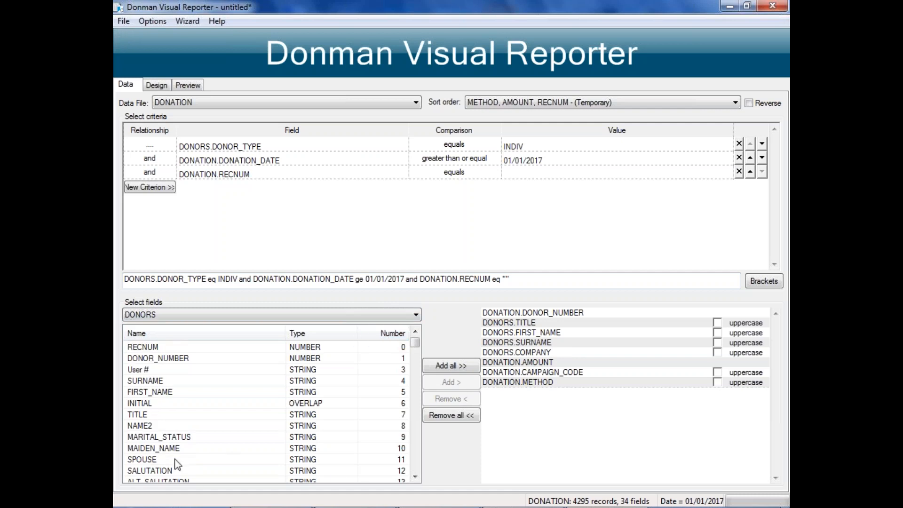
click(415, 476)
drag(415, 476, 415, 476)
click(143, 415)
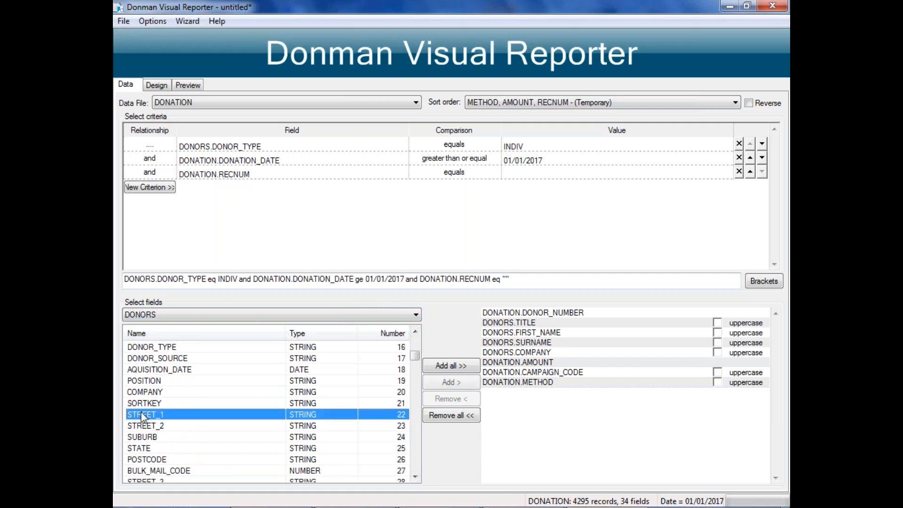
double_click(143, 416)
click(145, 417)
click(145, 426)
double_click(143, 426)
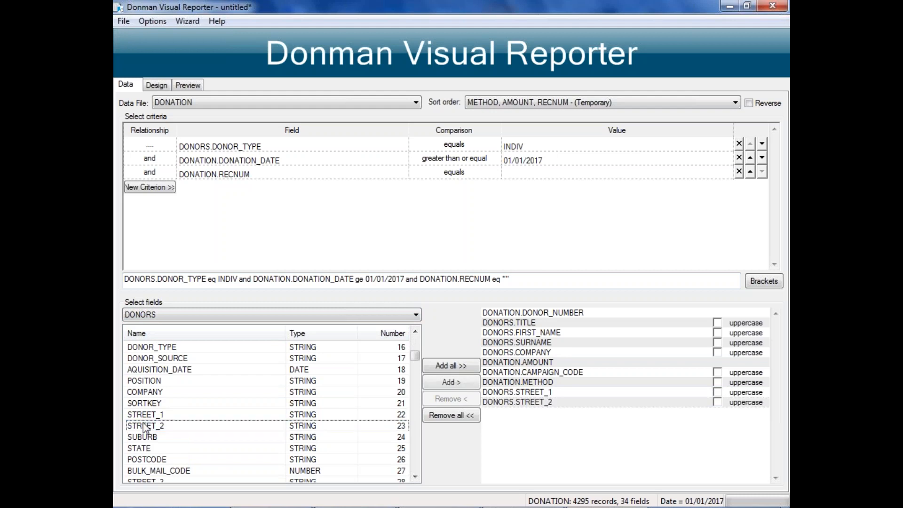
click(153, 480)
double_click(153, 480)
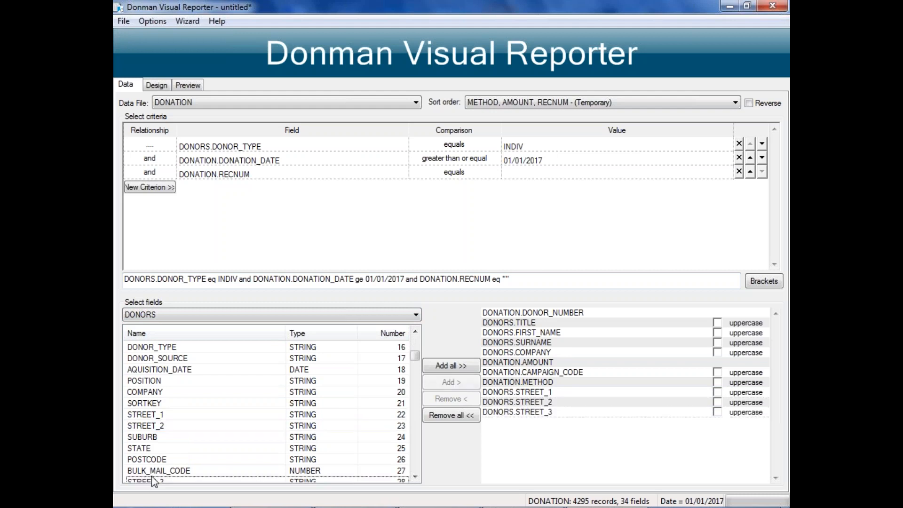
Add the DONORS file's SUBURB, STATE and POSTCODE fields to the report.
click(141, 437)
double_click(141, 437)
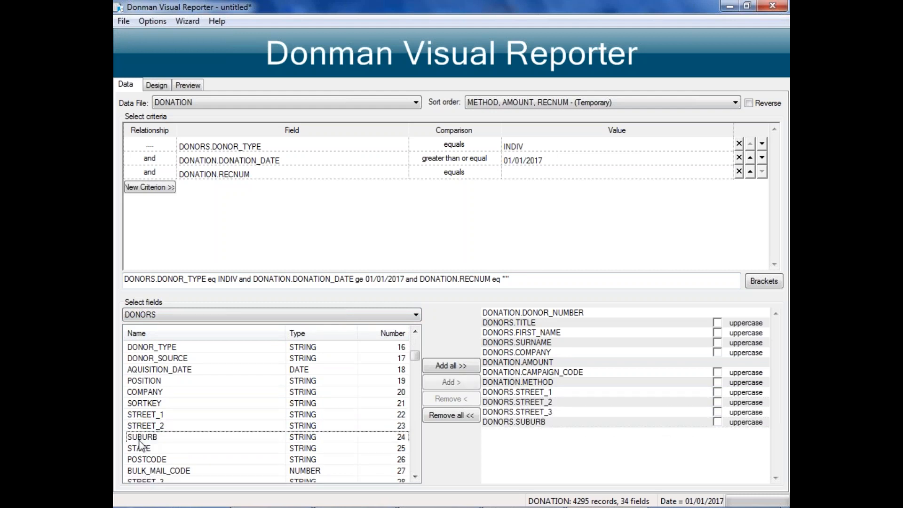
double_click(141, 448)
click(143, 458)
double_click(143, 458)
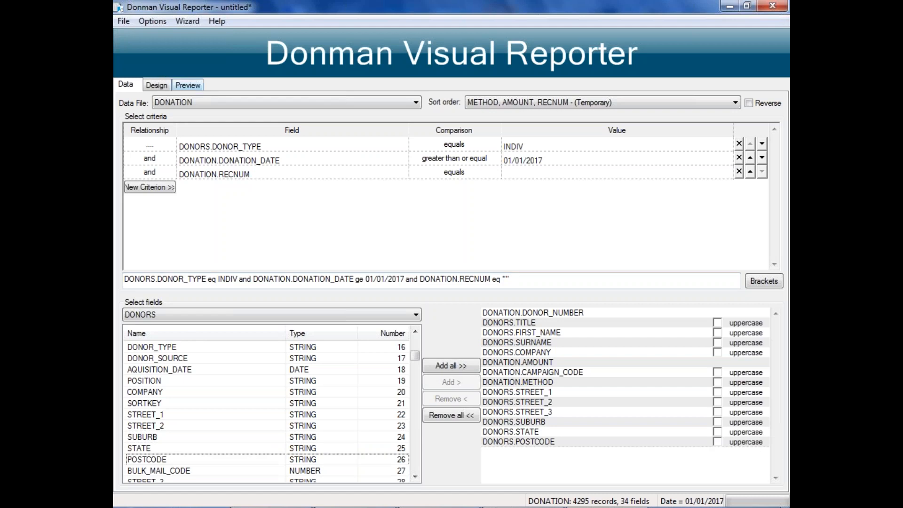
Preview the report, set its page orientation to landscape and check that all columns fit across the page.
click(187, 84)
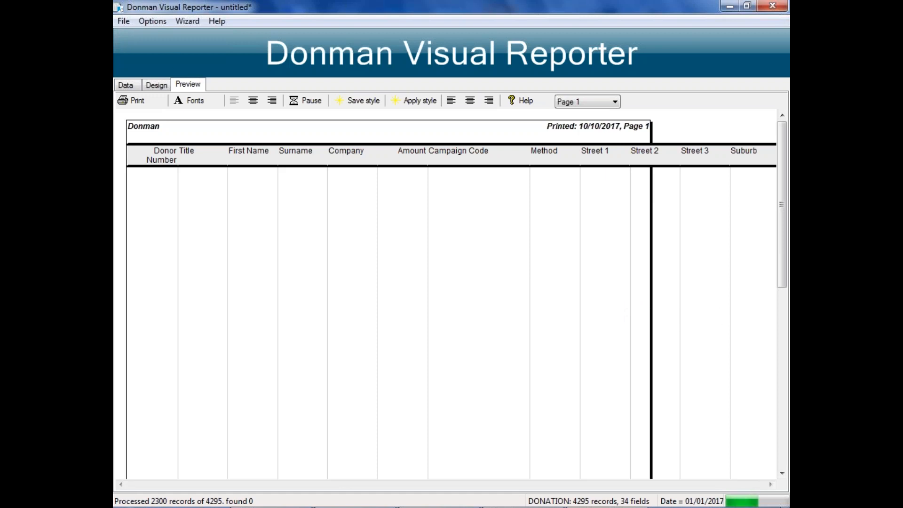
click(123, 20)
click(150, 151)
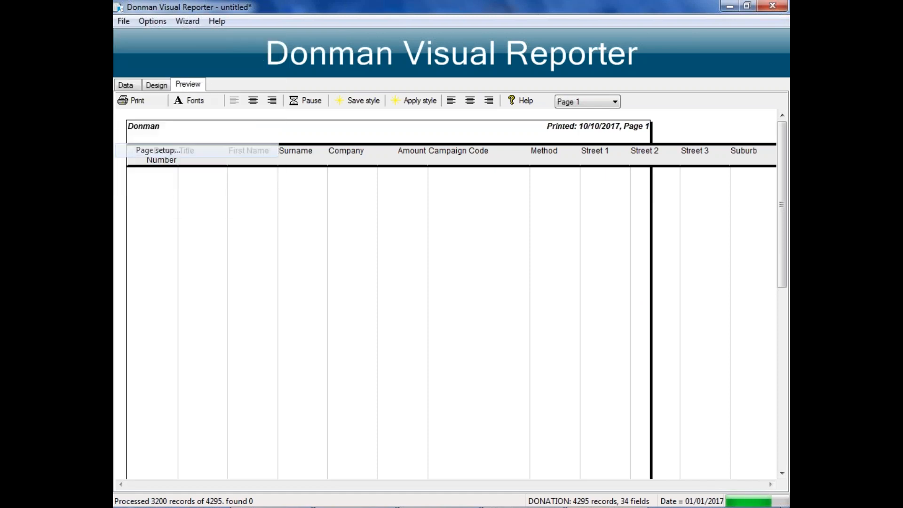
click(167, 290)
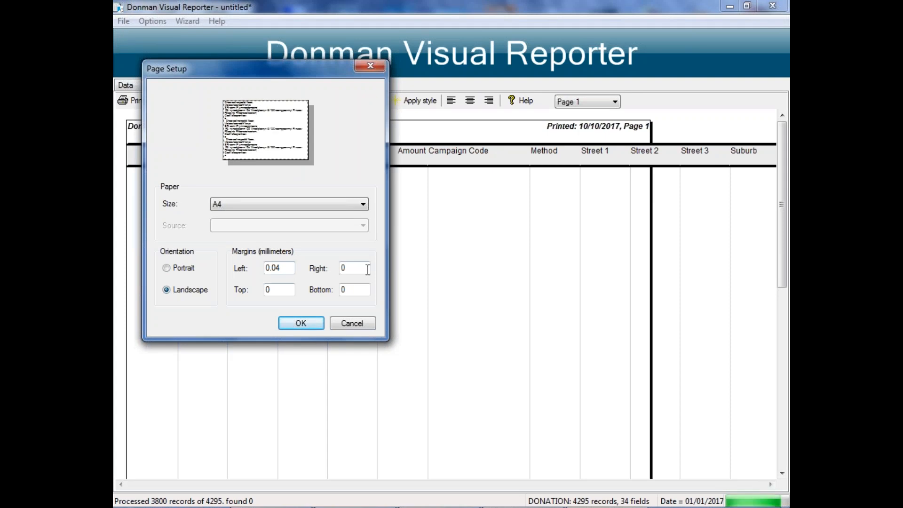
click(301, 323)
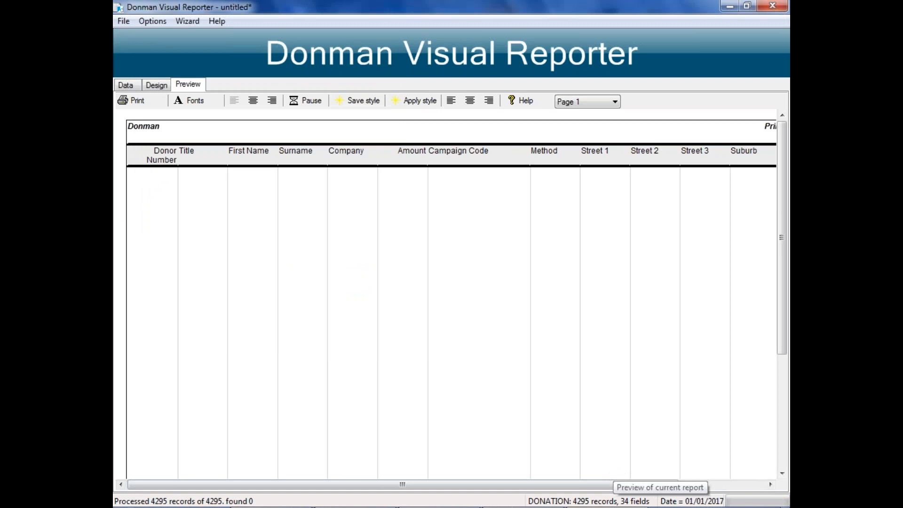
drag(571, 485, 718, 478)
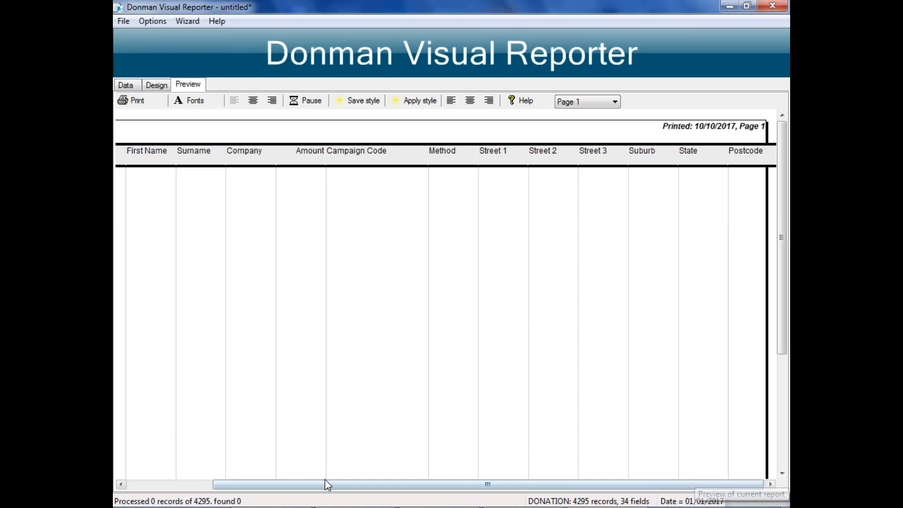
drag(229, 483, 142, 484)
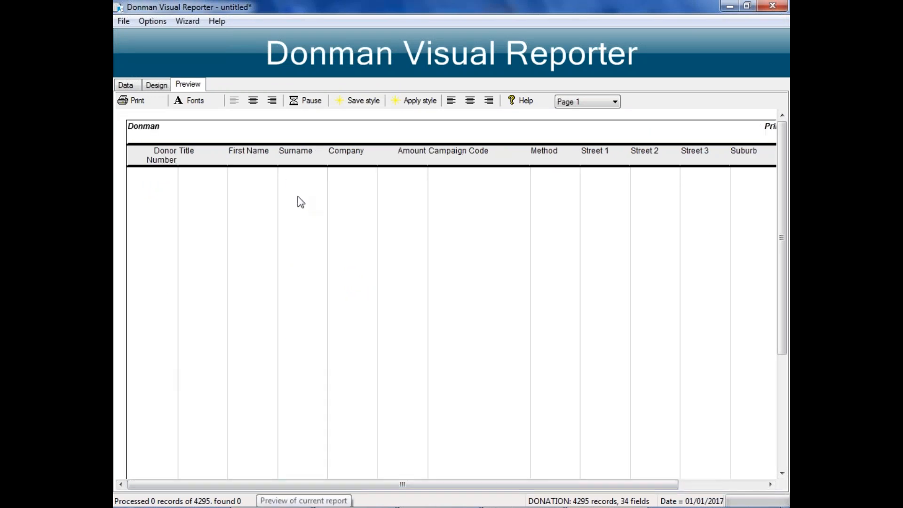
Remove the blank DONATION.RECNUM criterion and preview the report again.
click(126, 86)
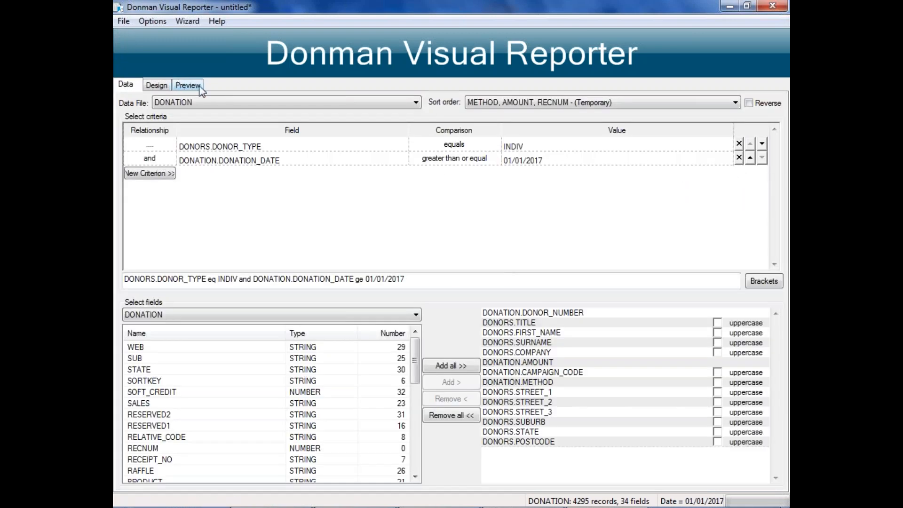
click(183, 81)
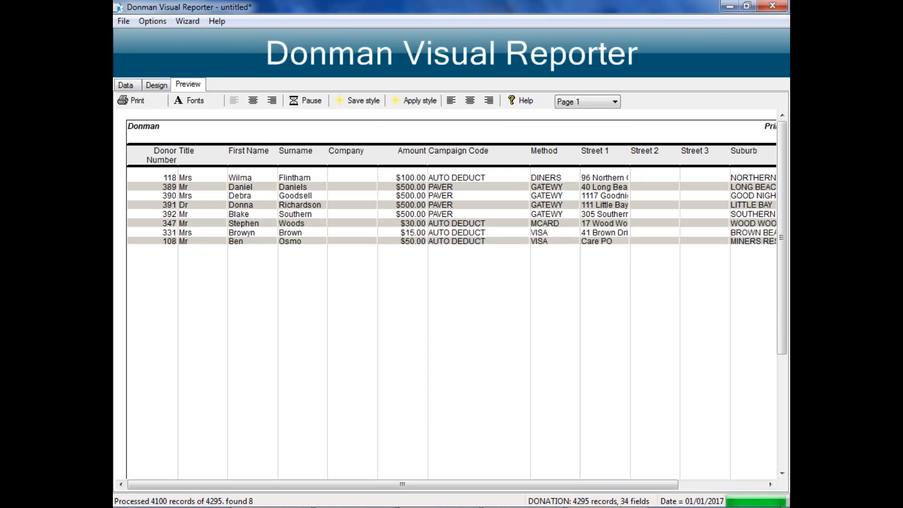
Widen the Street 1 column and narrow the Donor Number, Title and First Name columns in the preview.
drag(630, 161, 648, 162)
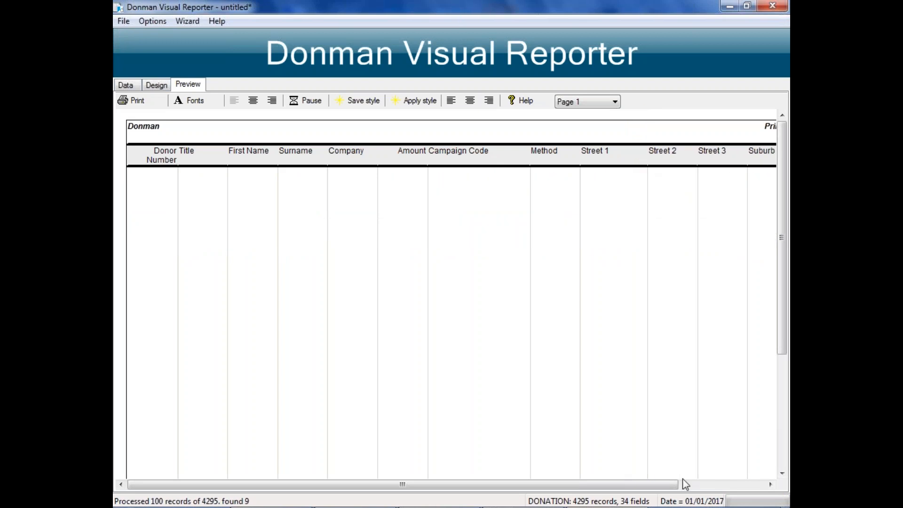
drag(667, 484, 754, 485)
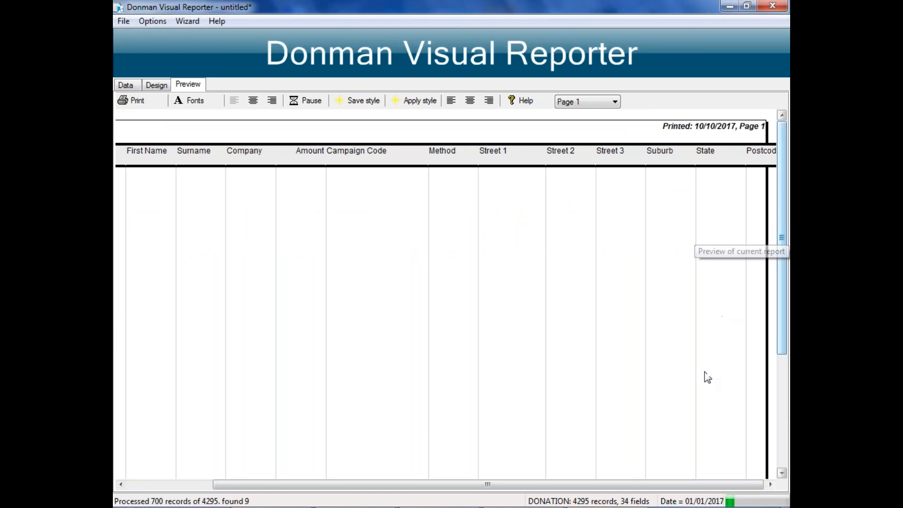
drag(285, 489, 175, 494)
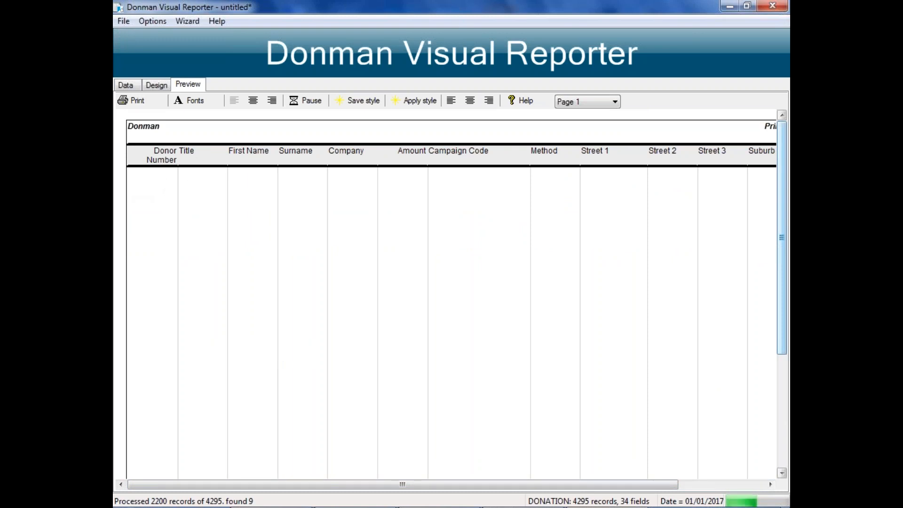
click(310, 101)
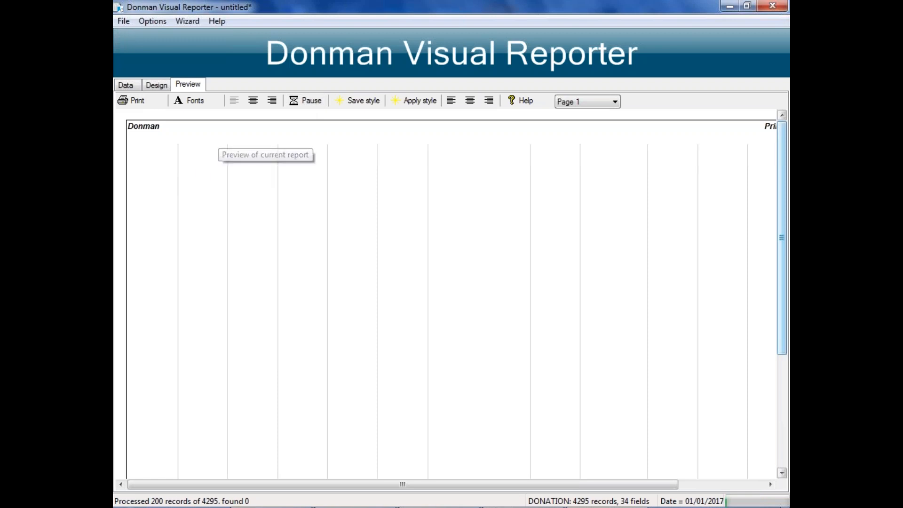
drag(225, 148, 226, 148)
drag(276, 170, 253, 171)
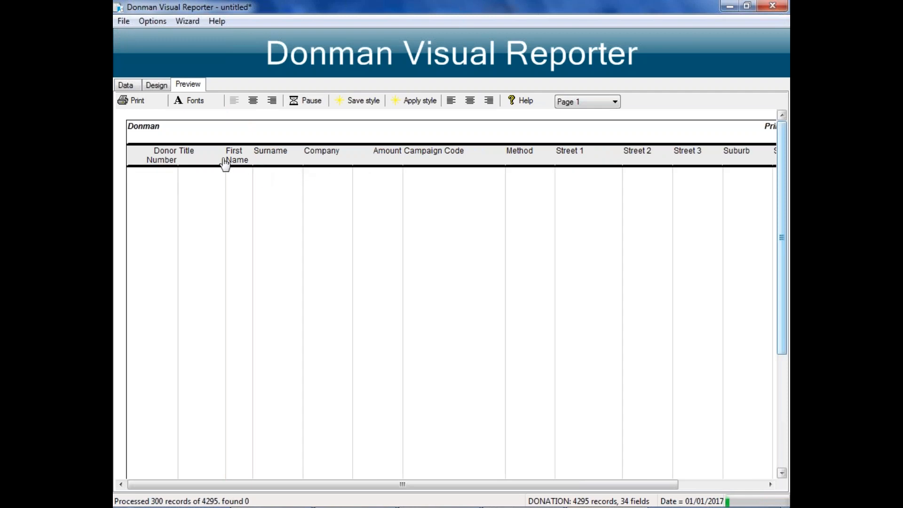
drag(225, 162, 165, 157)
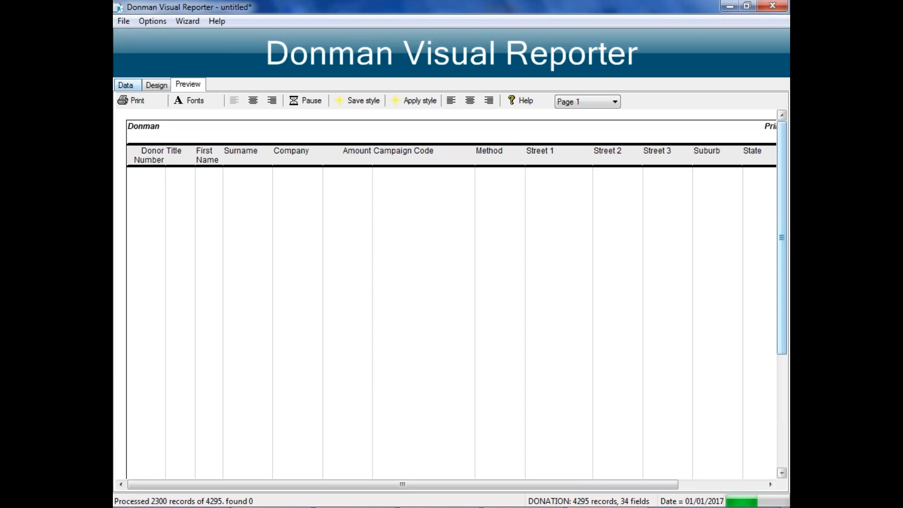
Save the report format as "webinar test" of type Report files (*.rpf) in the DMTRAIN folder.
click(126, 85)
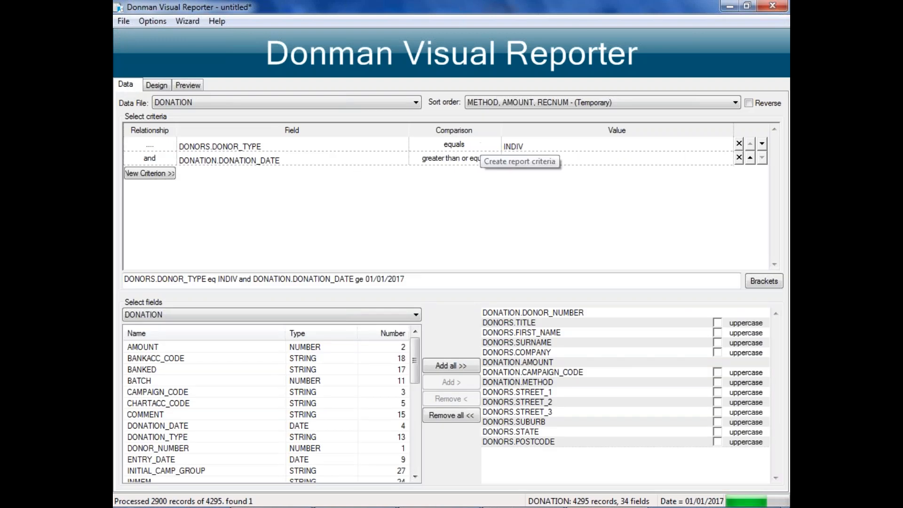
click(123, 22)
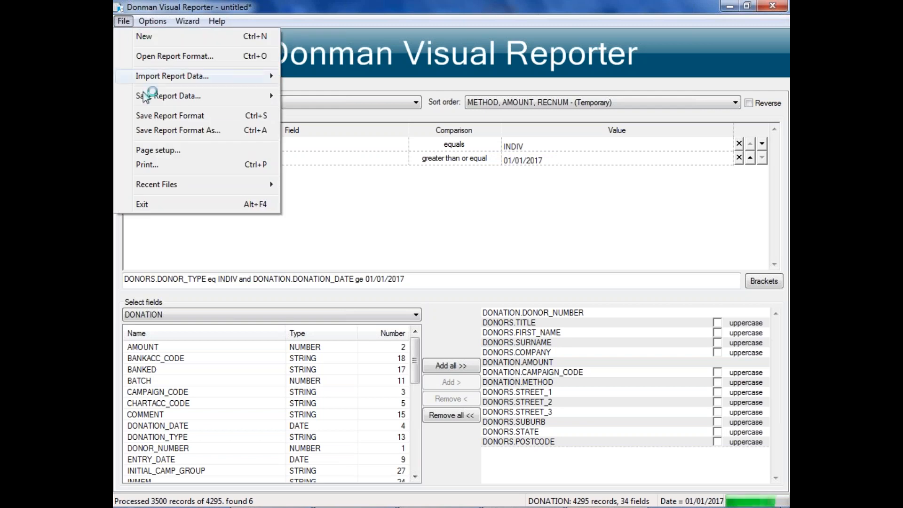
click(189, 116)
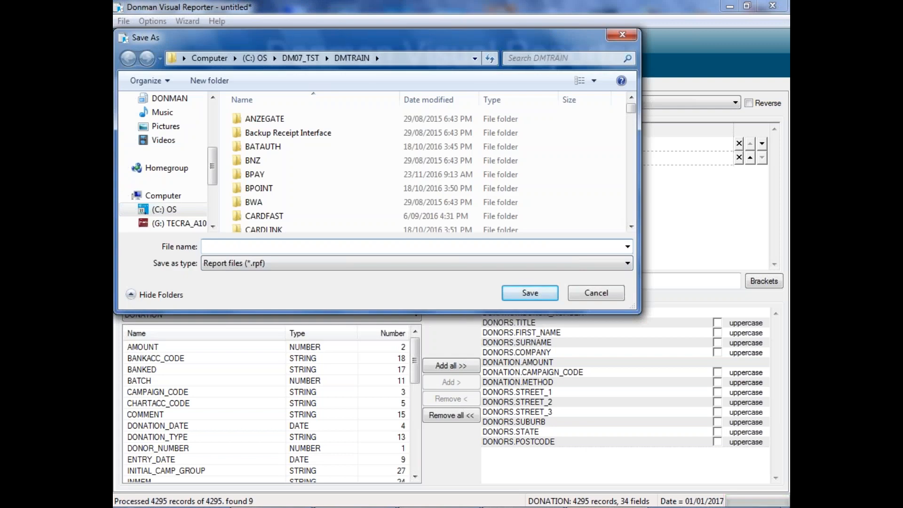
text(webinar test)
drag(631, 112, 632, 155)
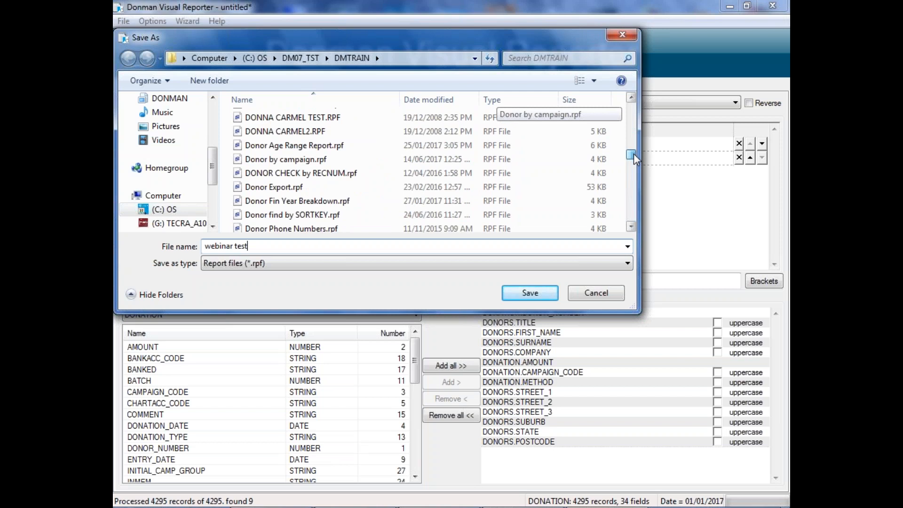
drag(633, 155, 632, 140)
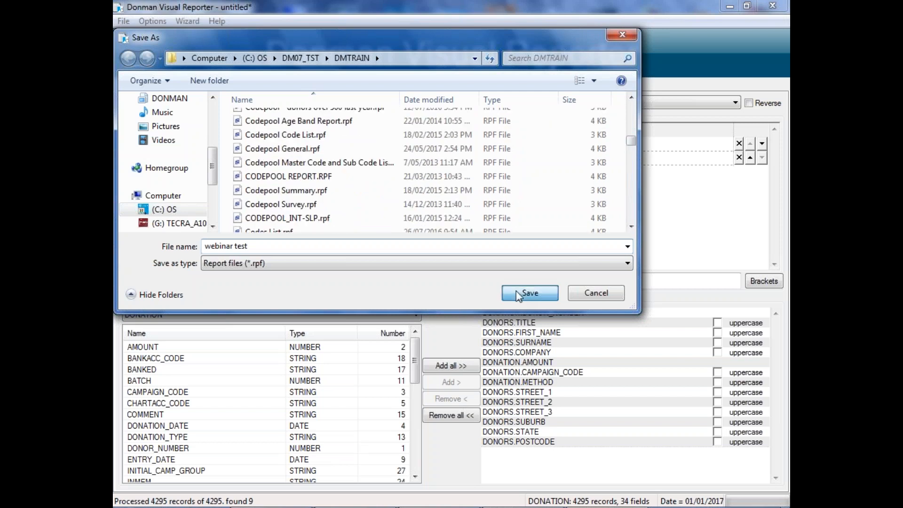
click(517, 291)
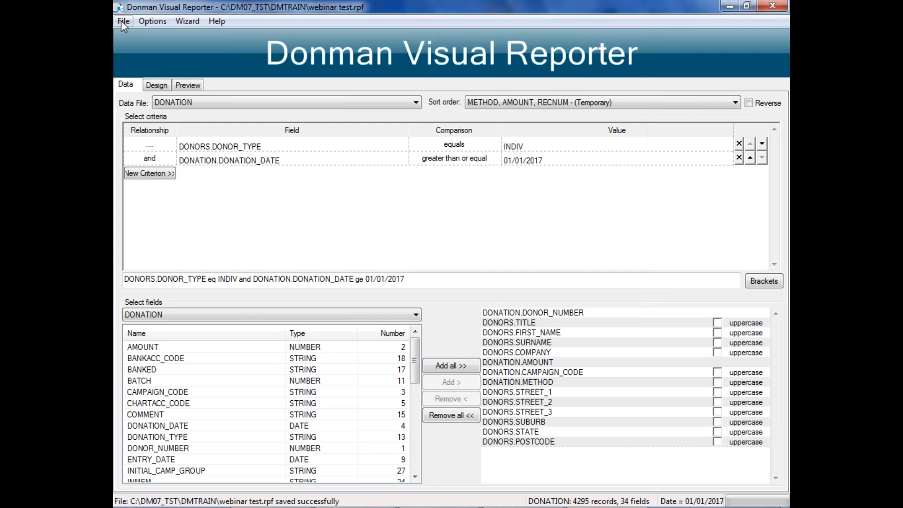
Exit the reporter and start Visual Reporter again from the Donman main menu.
click(121, 22)
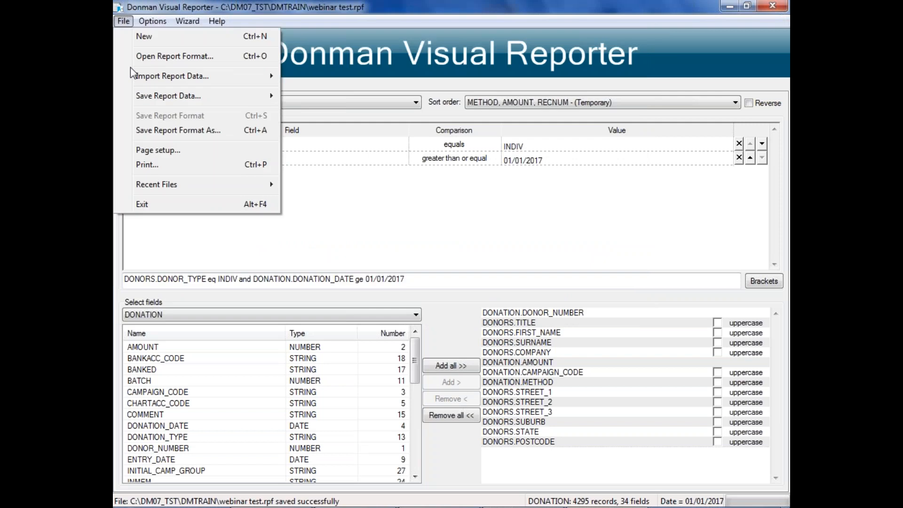
click(142, 205)
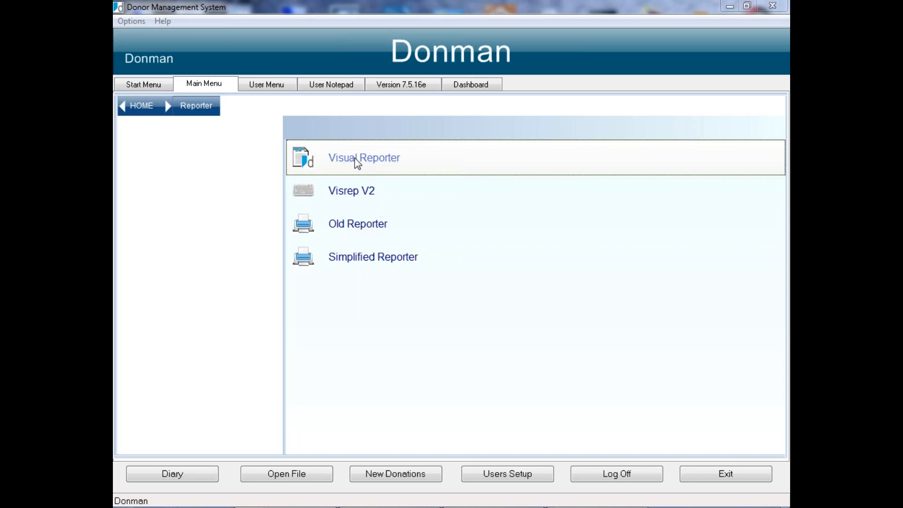
click(357, 161)
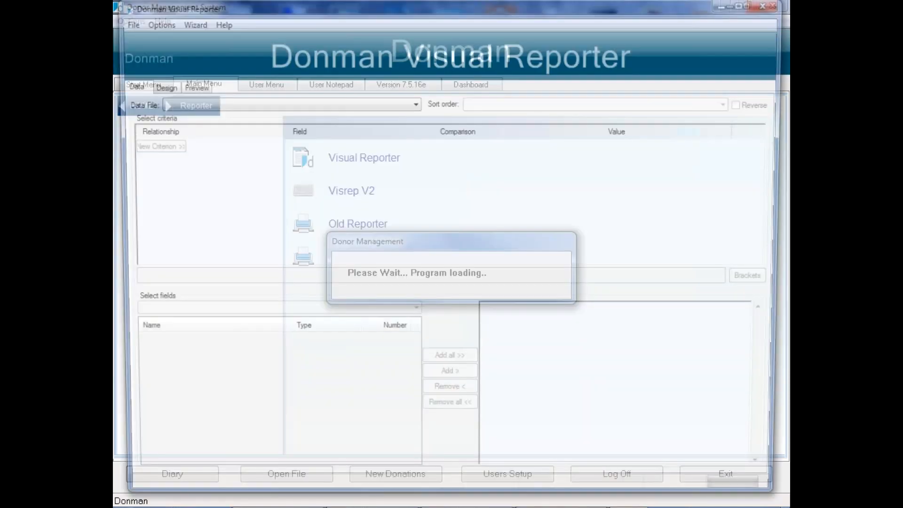
Open the saved report format webinar test.rpf and recreate its temporary index.
click(123, 21)
click(175, 57)
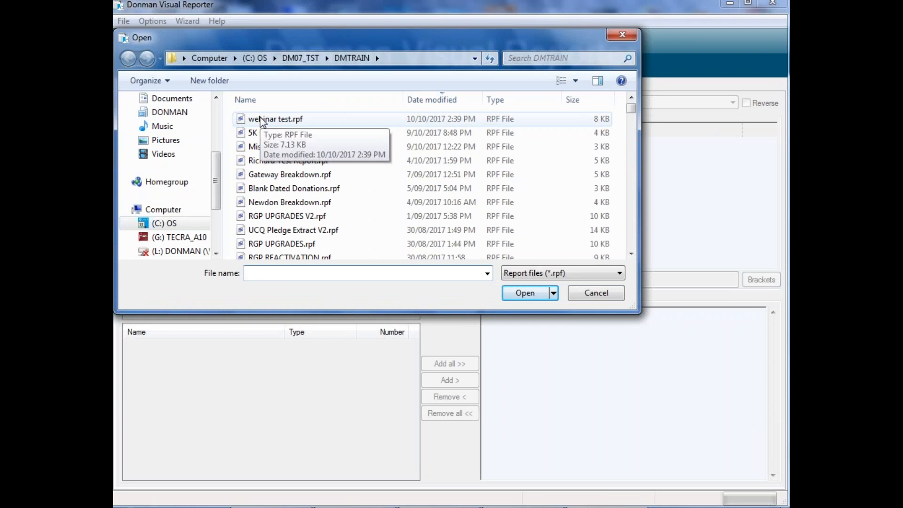
click(262, 121)
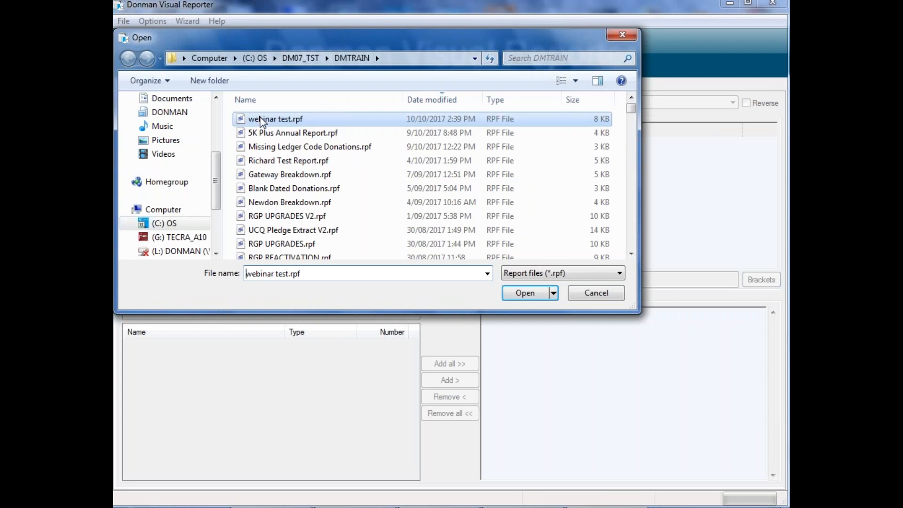
double_click(261, 121)
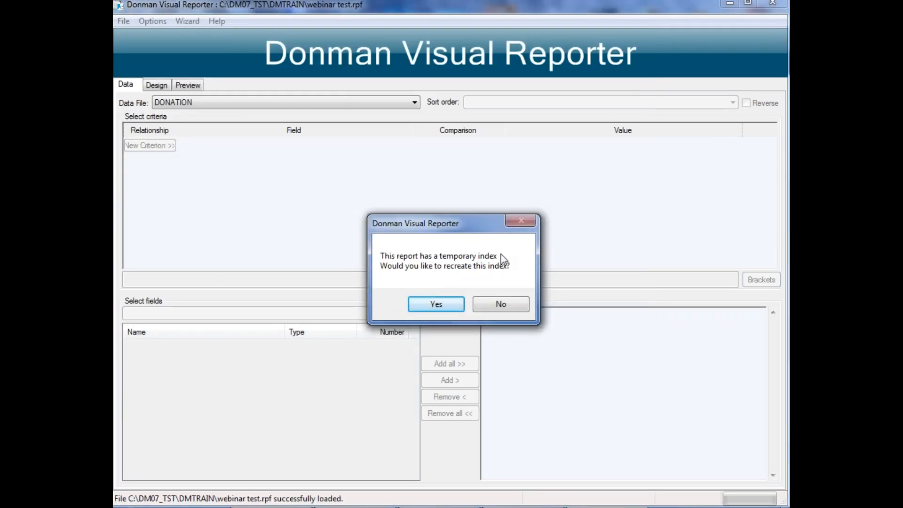
click(446, 304)
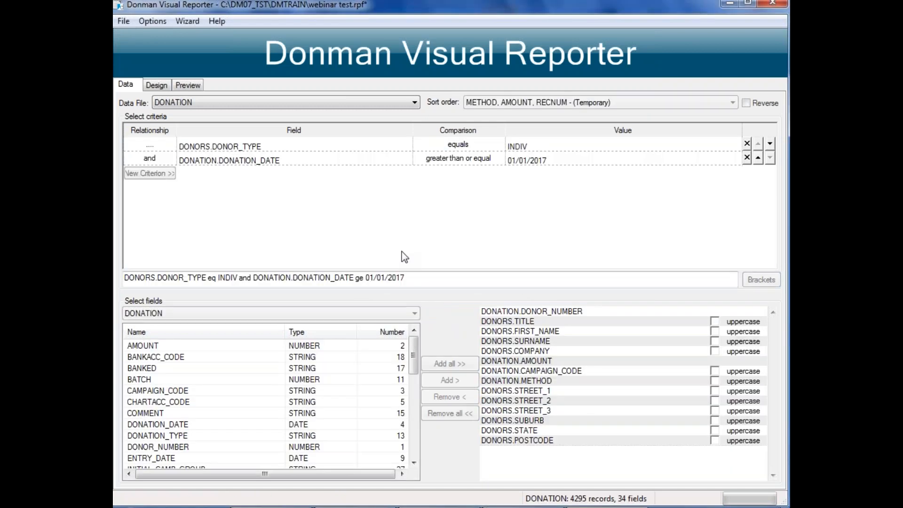
Preview the report and export its data to the tab-separated text file webinar test.txt, including column names as the first line.
click(191, 87)
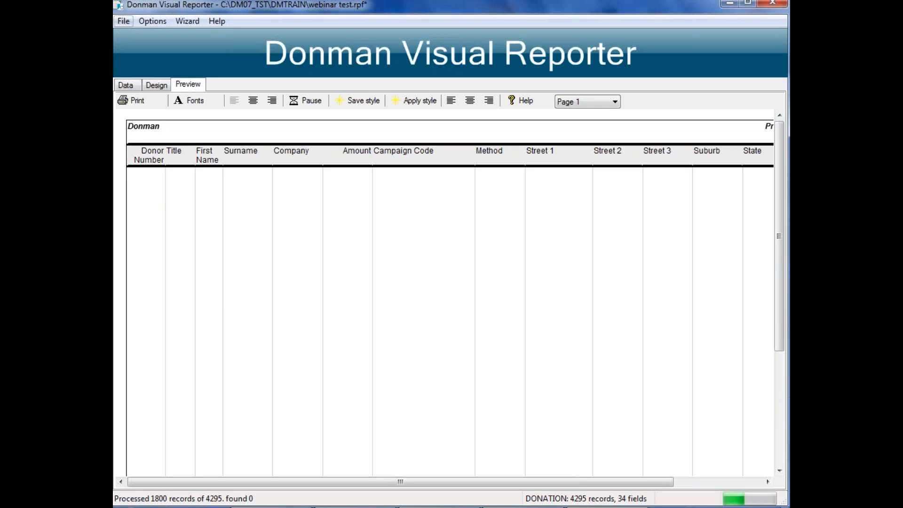
click(123, 21)
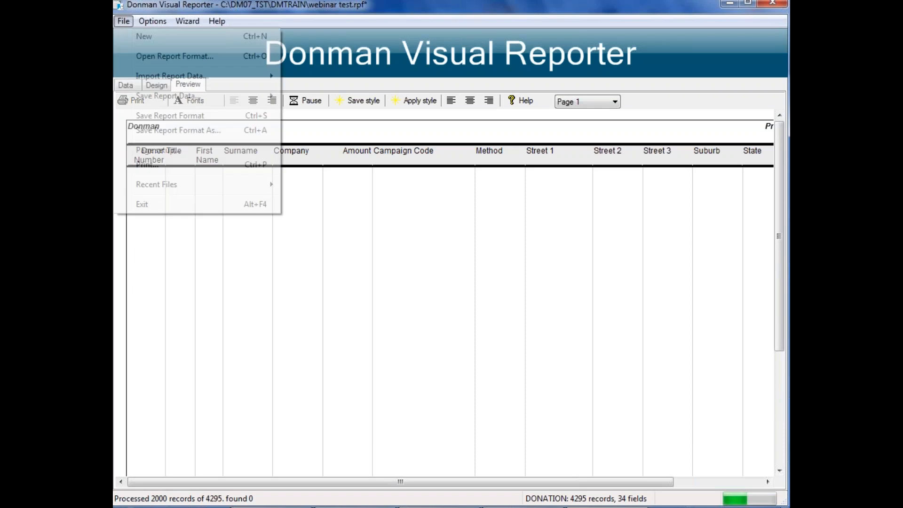
mouse_move(197, 97)
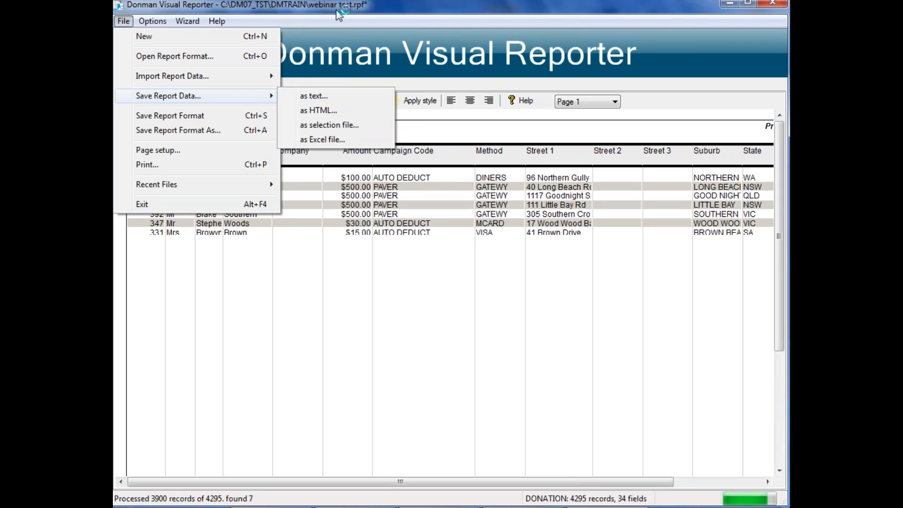
click(317, 96)
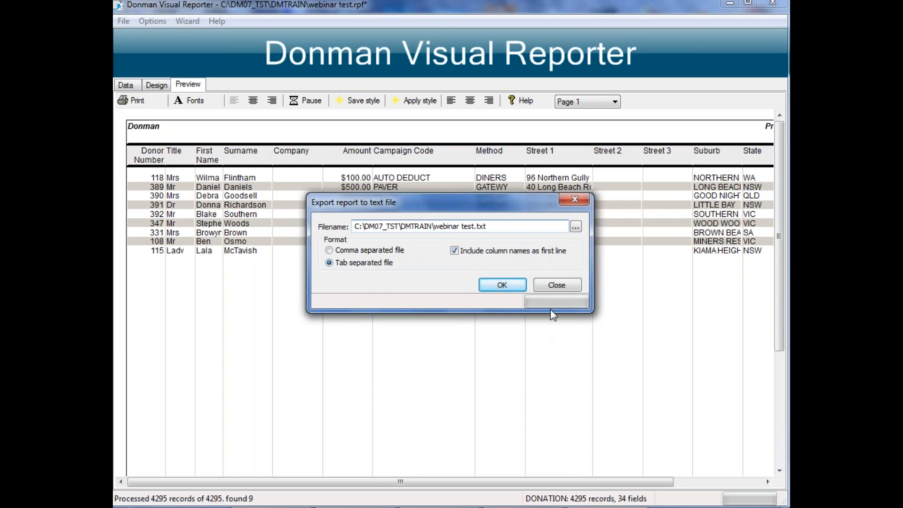
click(488, 283)
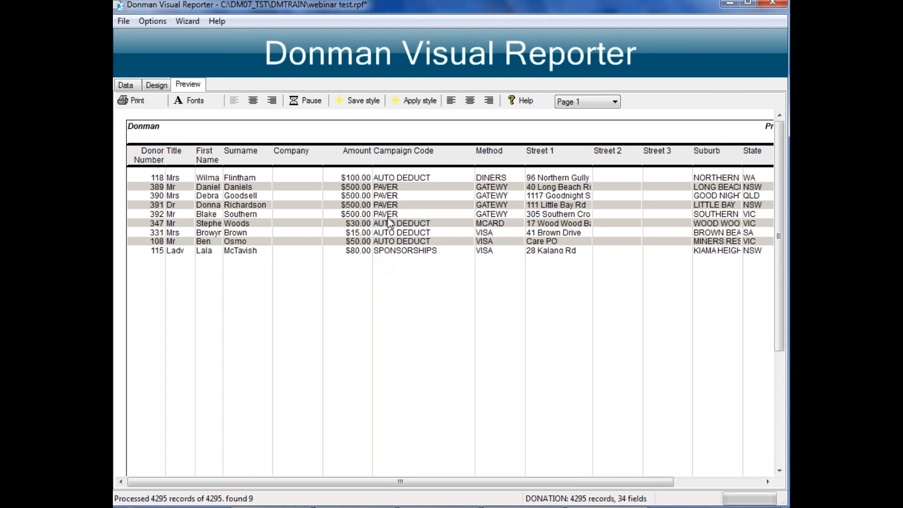
Exit Visual Reporter without saving the changes to the report format.
click(124, 21)
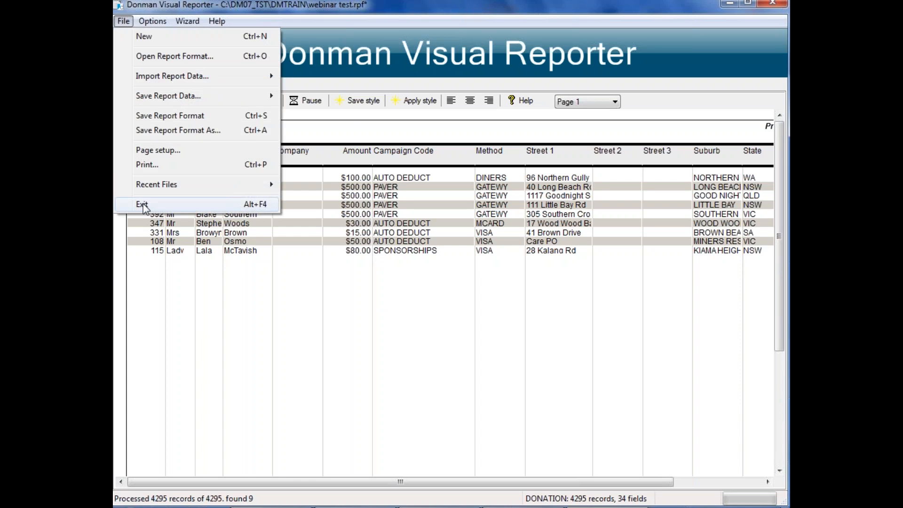
click(143, 205)
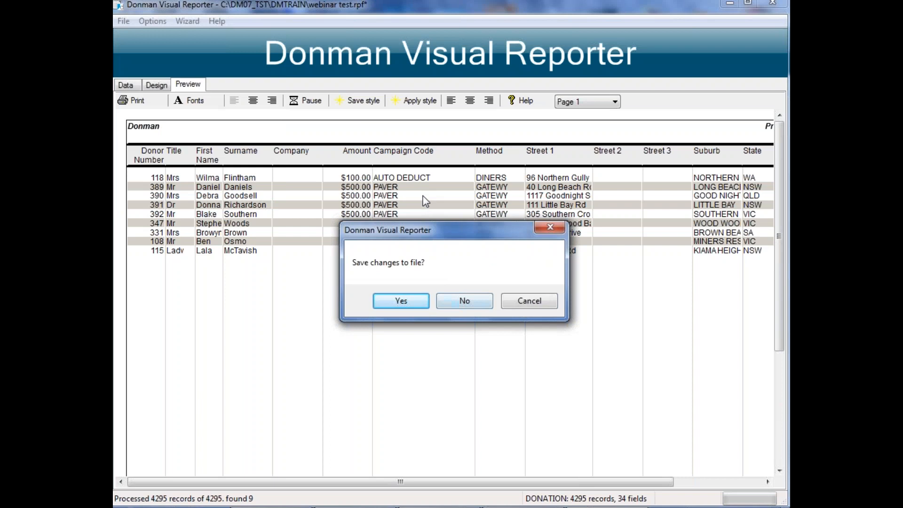
click(454, 304)
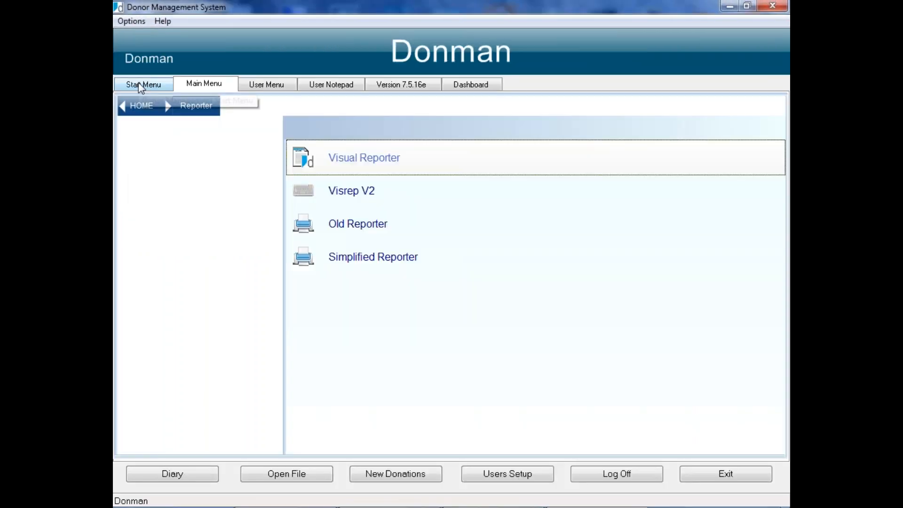
Examine the Donman options for adding a saved VISREP report and the existing entries in the user menu.
click(140, 85)
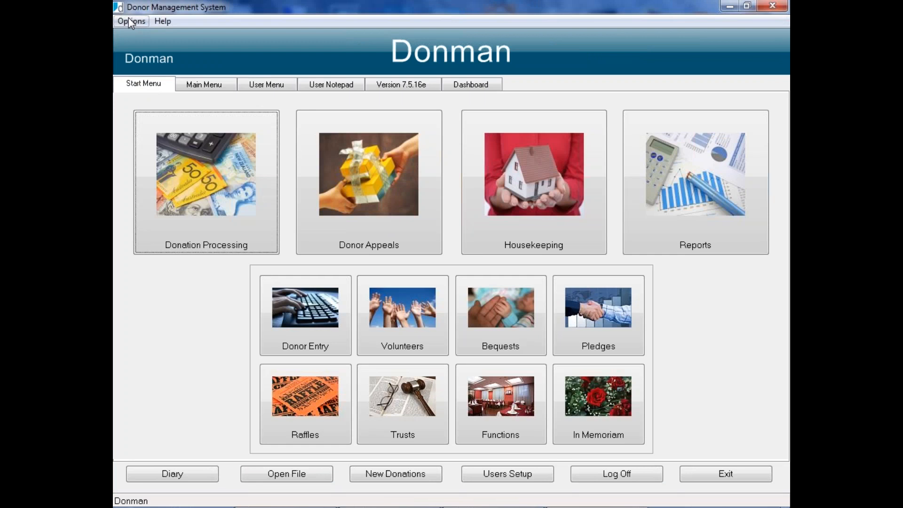
click(128, 20)
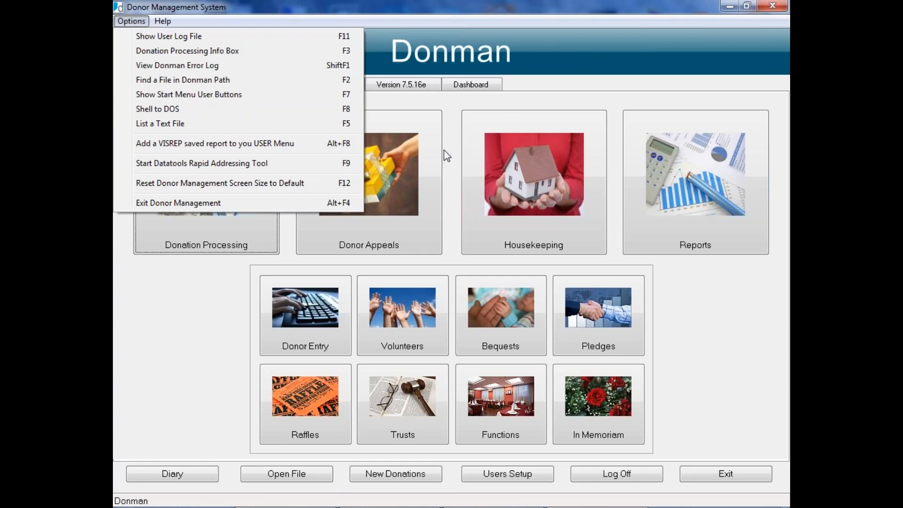
click(452, 132)
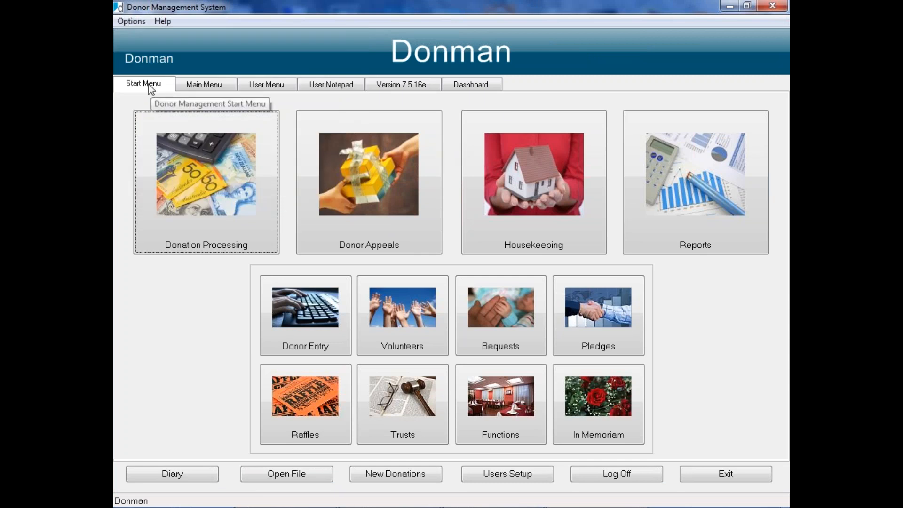
click(210, 87)
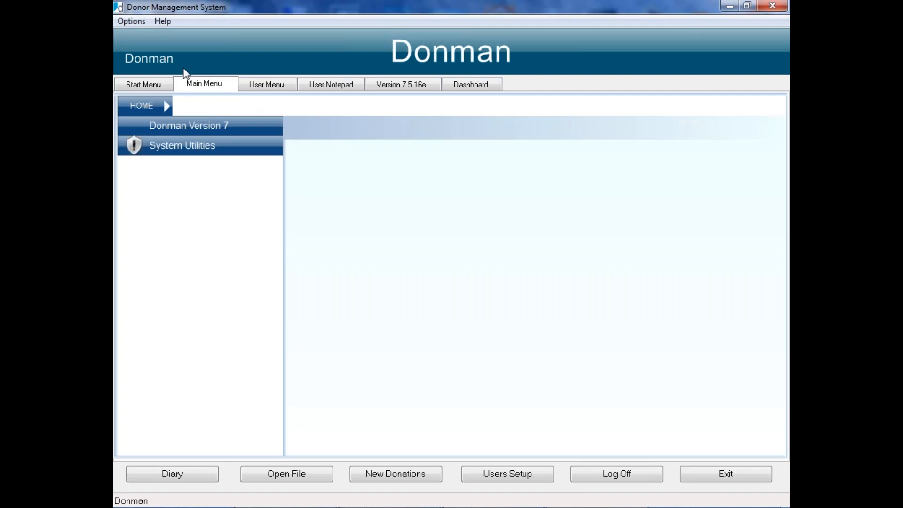
click(135, 86)
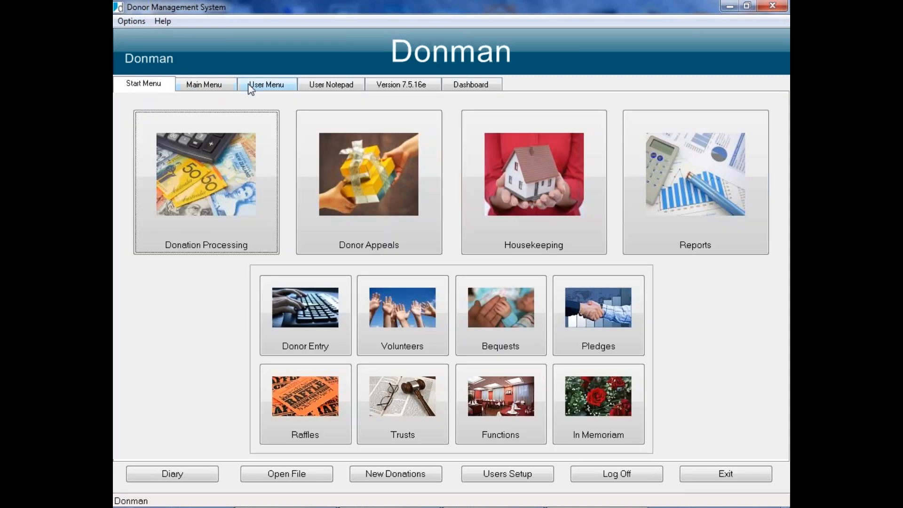
click(264, 87)
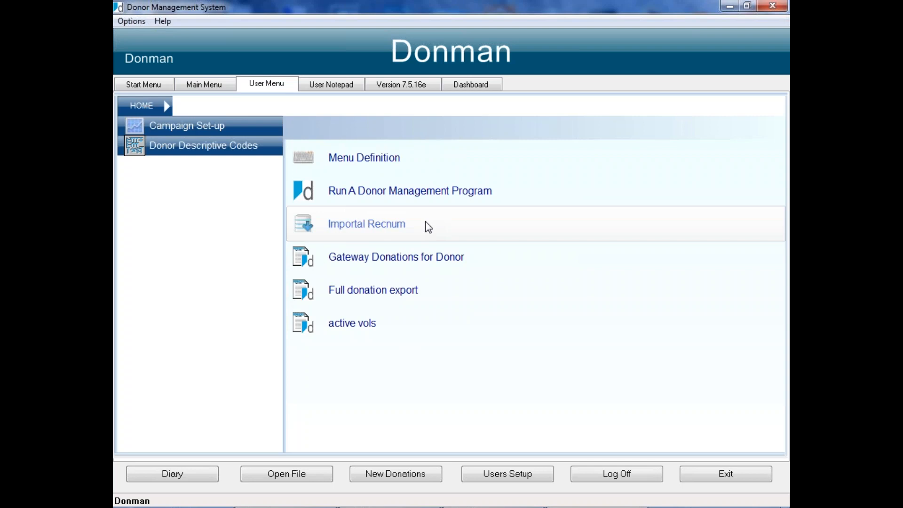
Add the Periodic Campaign Results report from the fundraising Campaign Reports to the user menu.
click(146, 86)
click(215, 86)
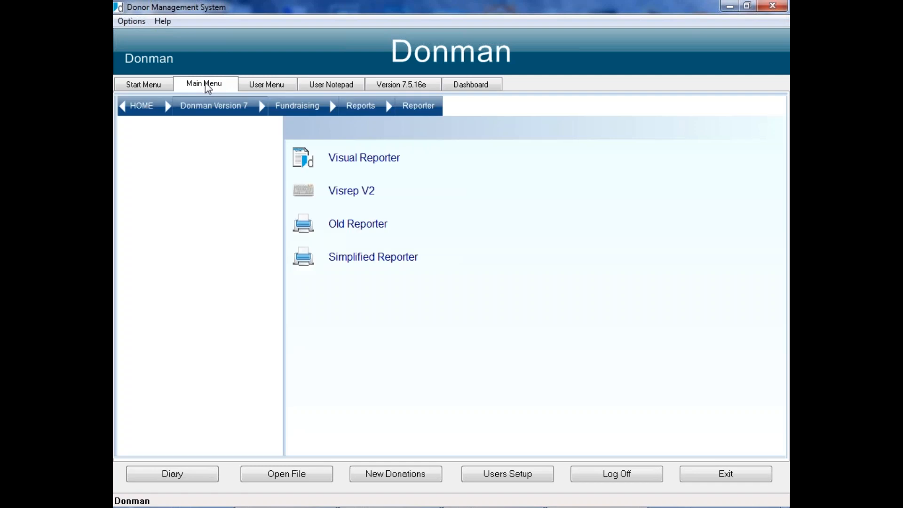
click(356, 101)
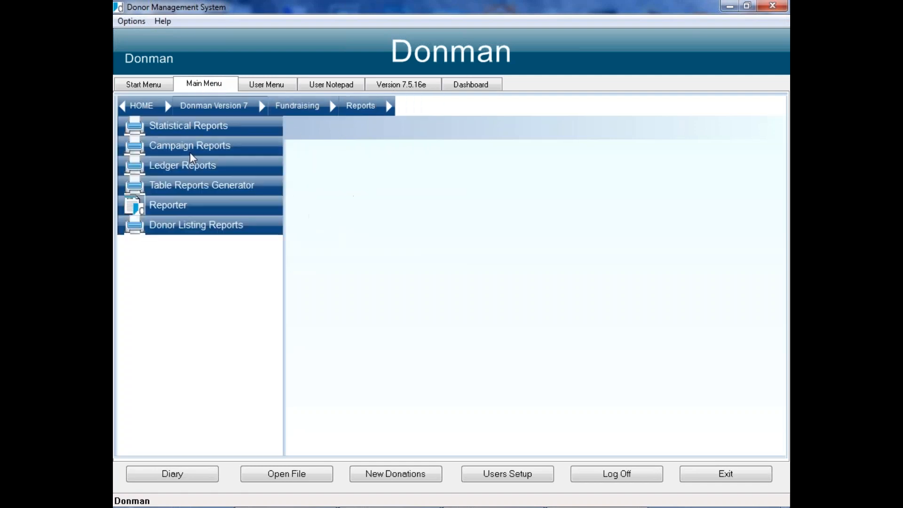
click(190, 145)
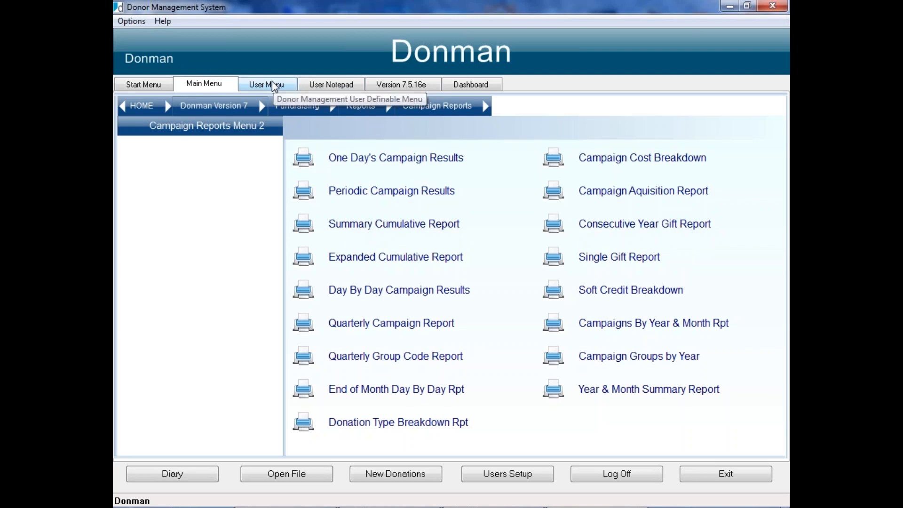
right_click(388, 195)
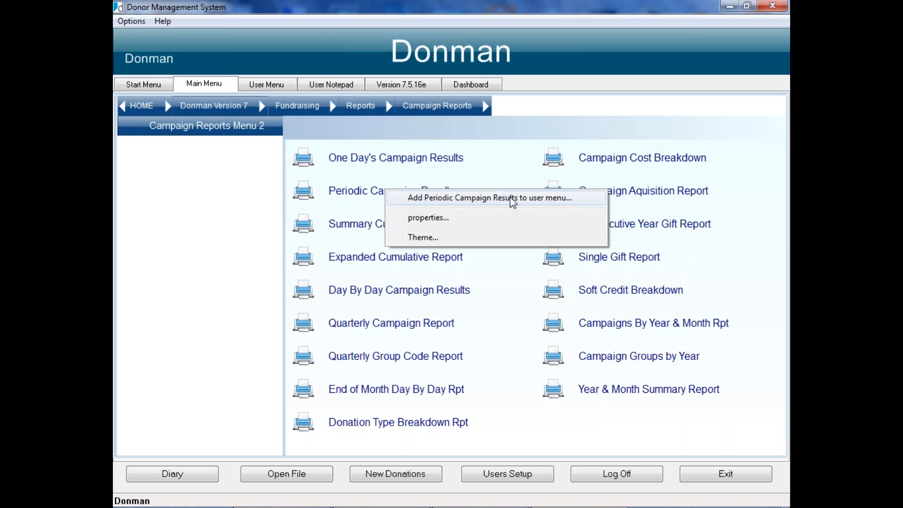
click(486, 199)
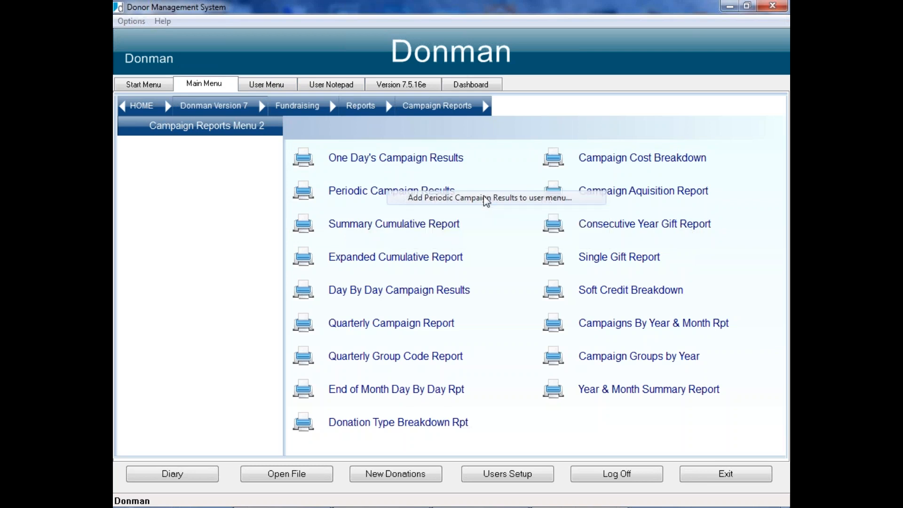
click(473, 303)
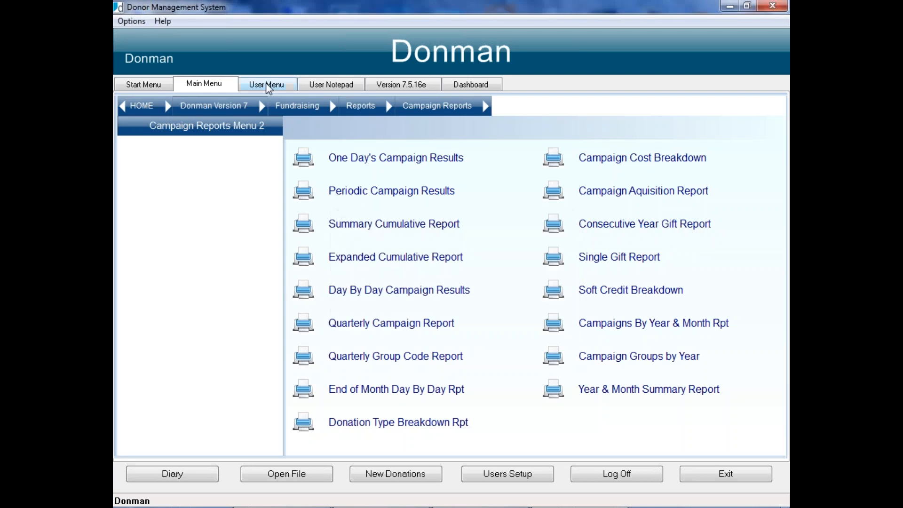
Remove the Periodic Campaign Results report from the user menu and confirm the removal.
click(270, 87)
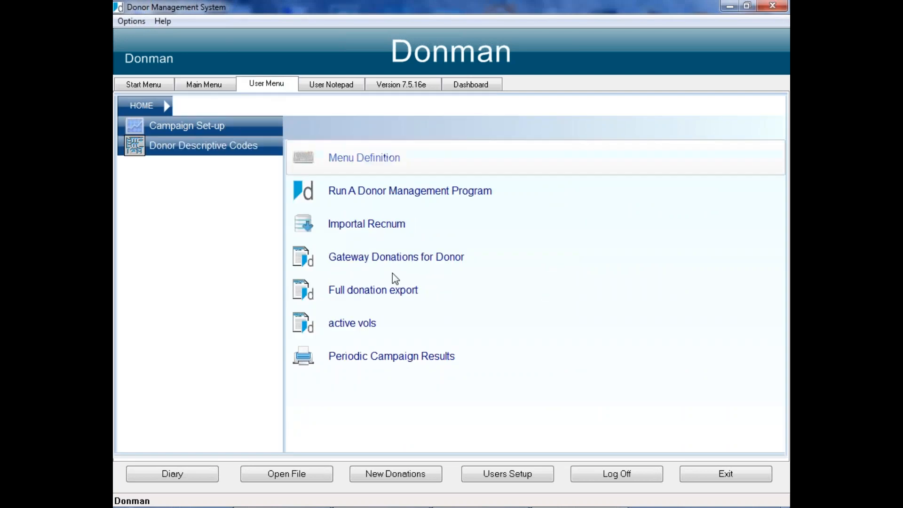
right_click(390, 362)
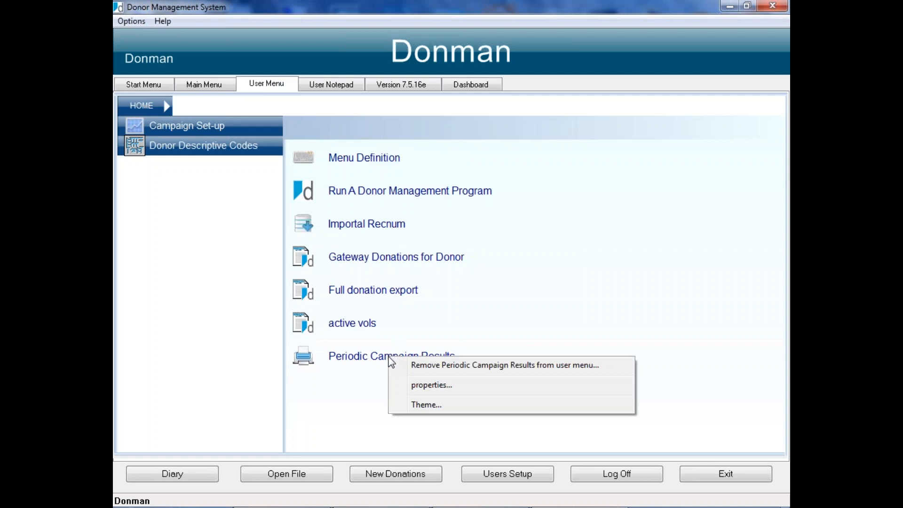
click(443, 366)
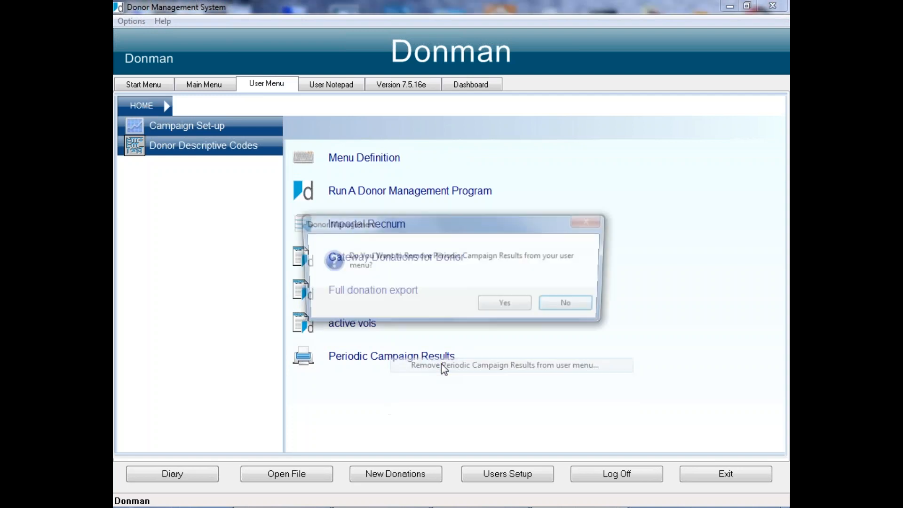
click(518, 308)
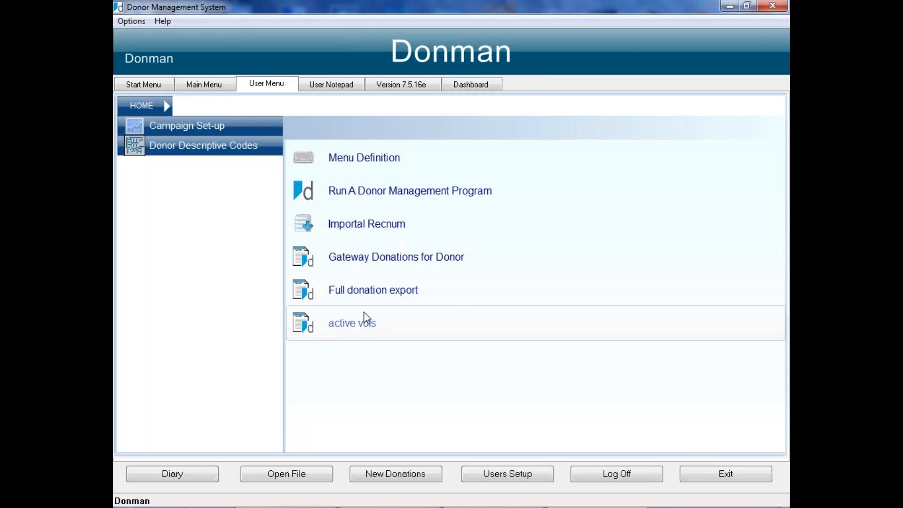
Start adding a saved VISREP report to the user menu and list the saved report files by date, newest first.
click(130, 21)
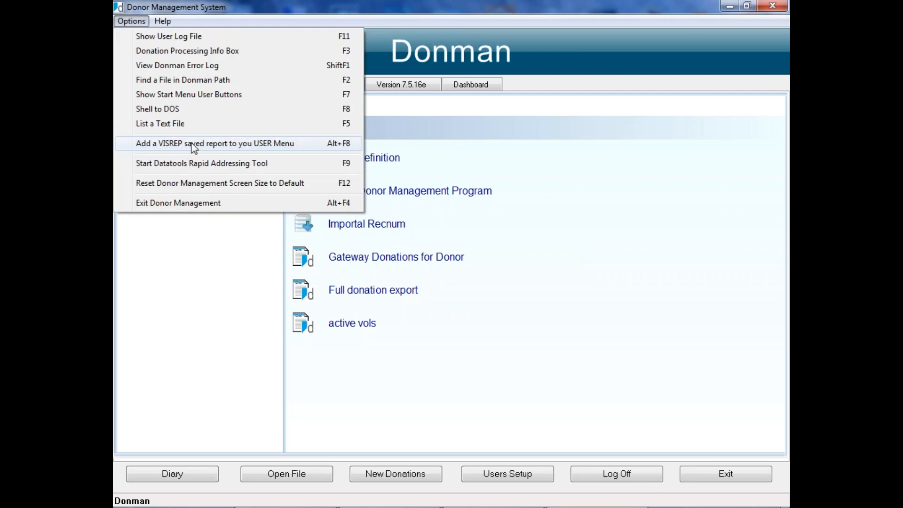
click(192, 144)
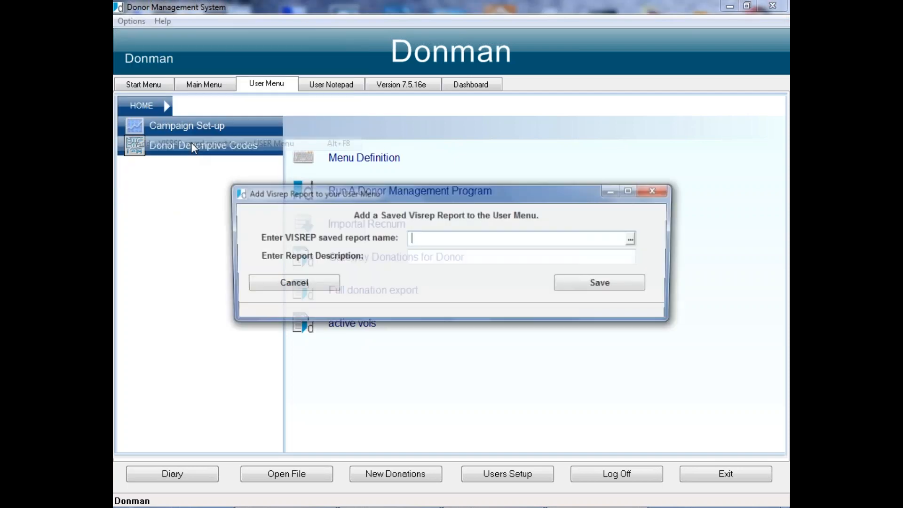
click(634, 240)
click(567, 274)
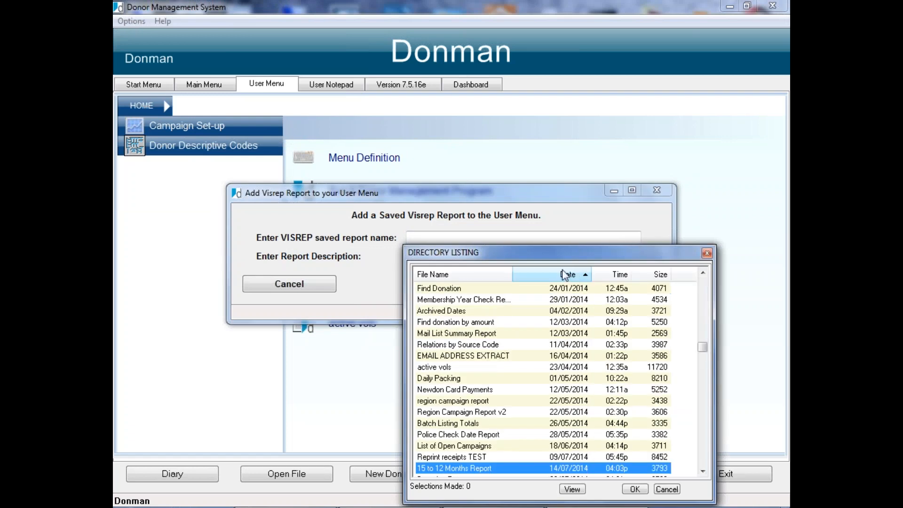
click(564, 274)
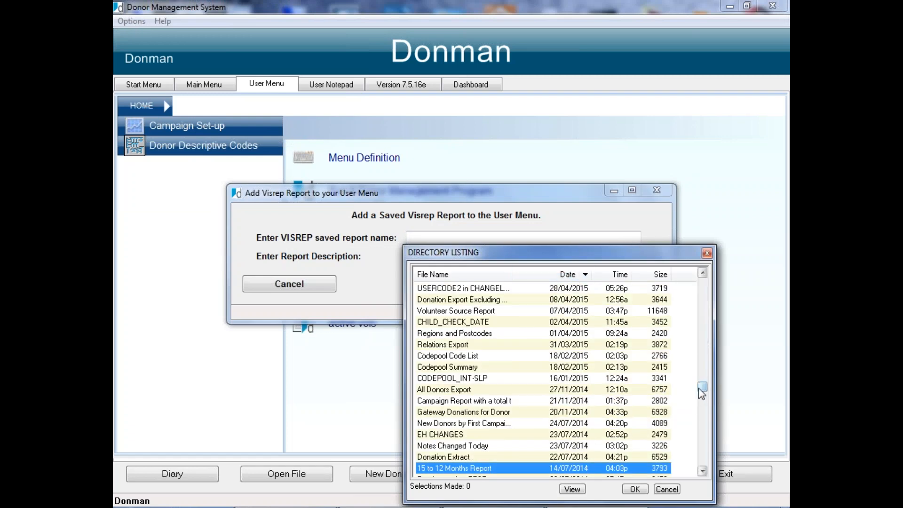
drag(700, 387, 700, 278)
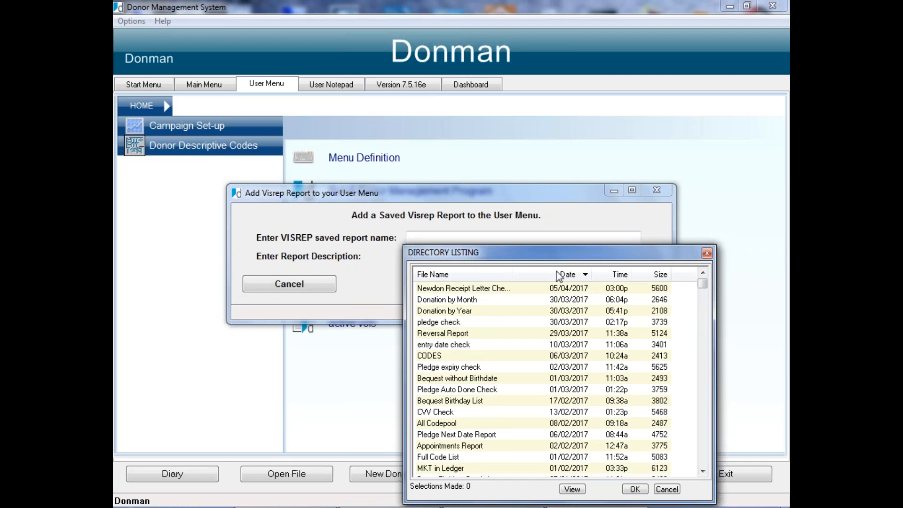
Sort the saved report files by file name and choose Reversal Report as the VISREP report to add.
click(427, 275)
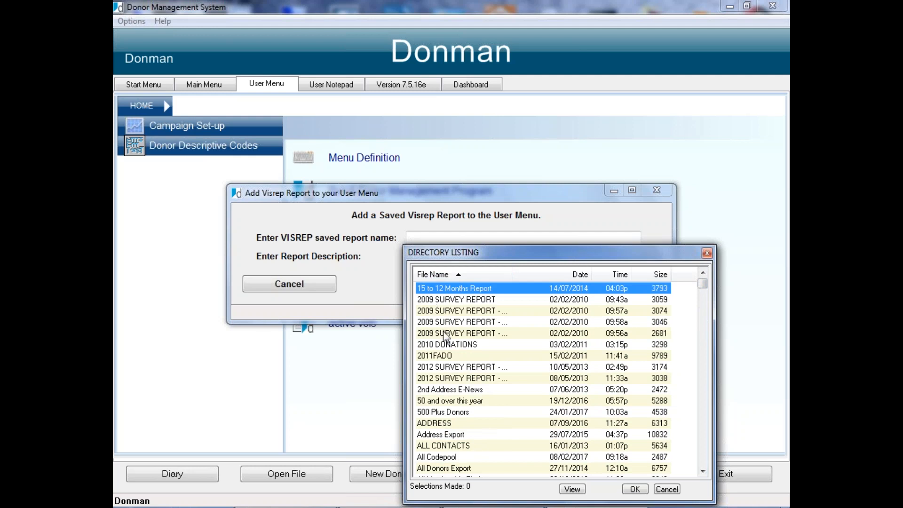
scroll(445, 335, down, 6)
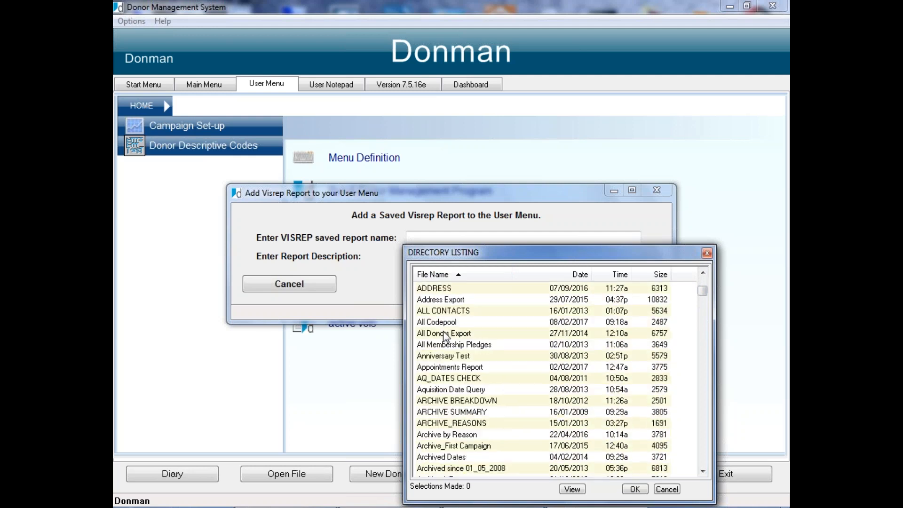
scroll(445, 335, down, 3)
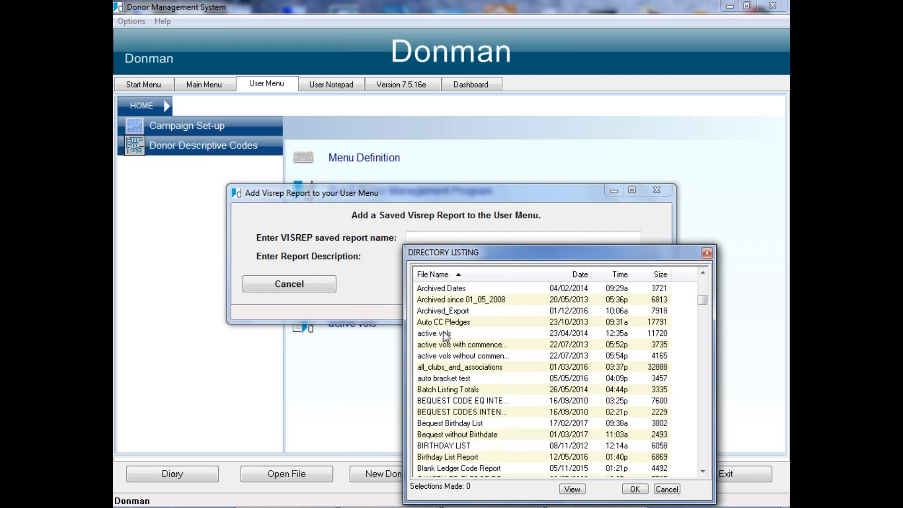
scroll(445, 335, down, 2)
scroll(444, 335, down, 1)
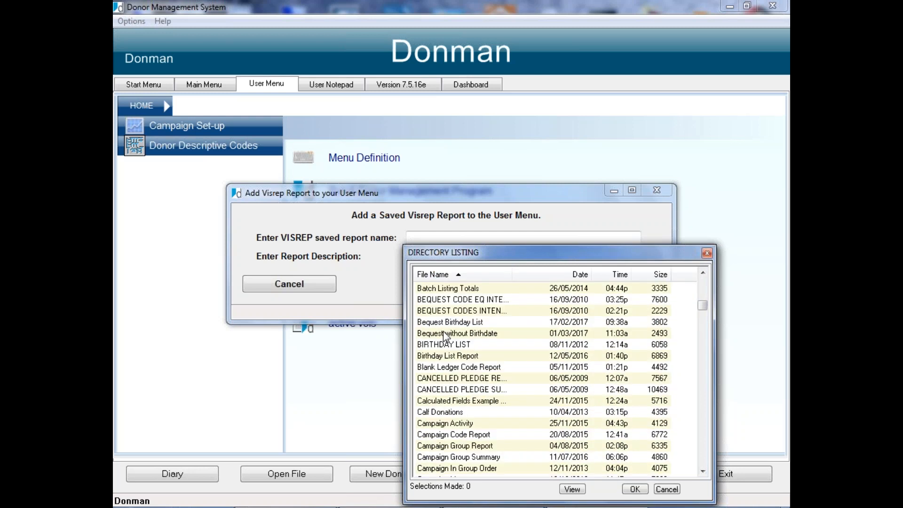
scroll(443, 334, down, 3)
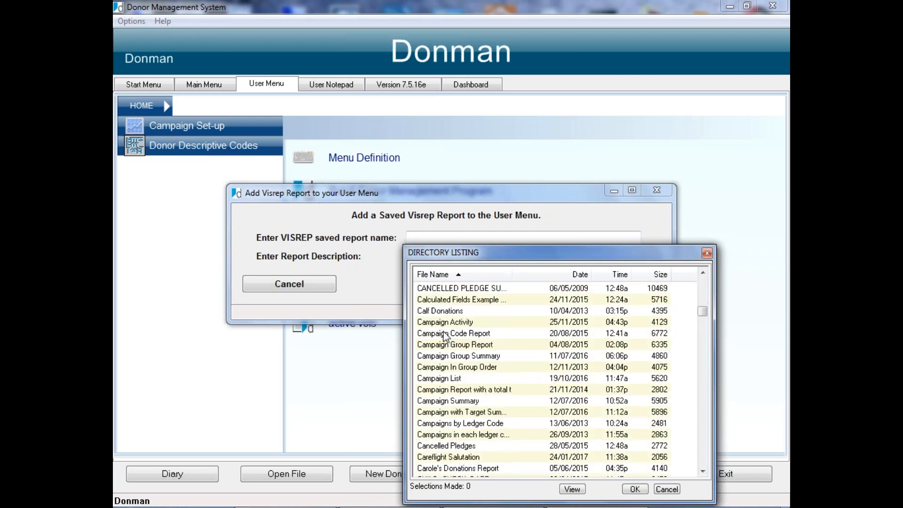
scroll(444, 336, down, 1)
scroll(445, 335, down, 1)
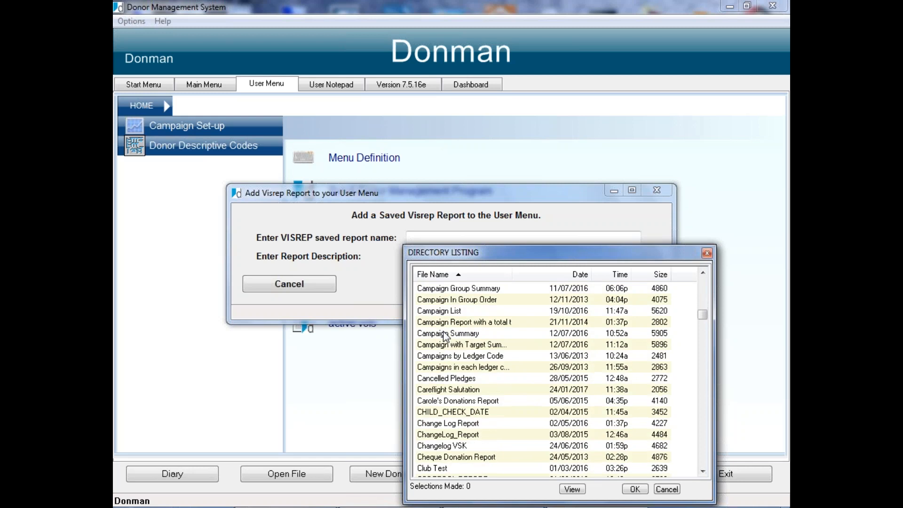
scroll(444, 336, down, 3)
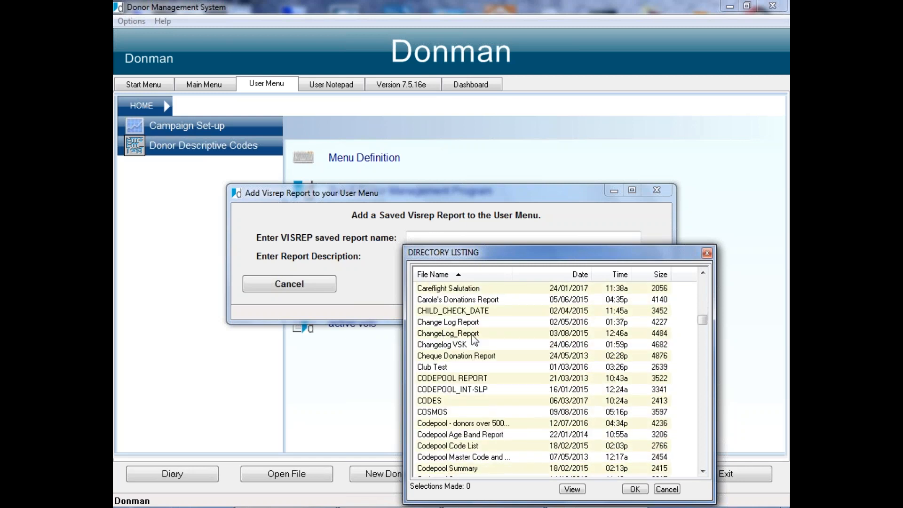
scroll(475, 351, up, 12)
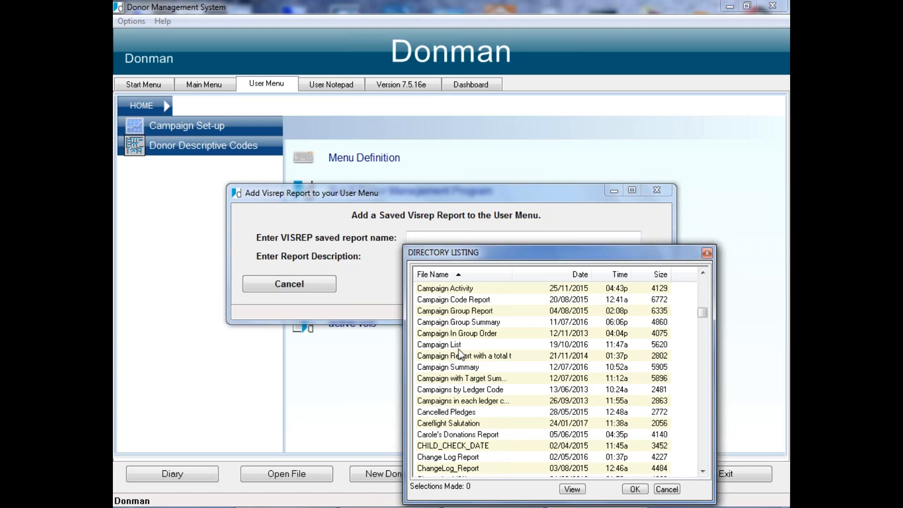
scroll(444, 334, down, 20)
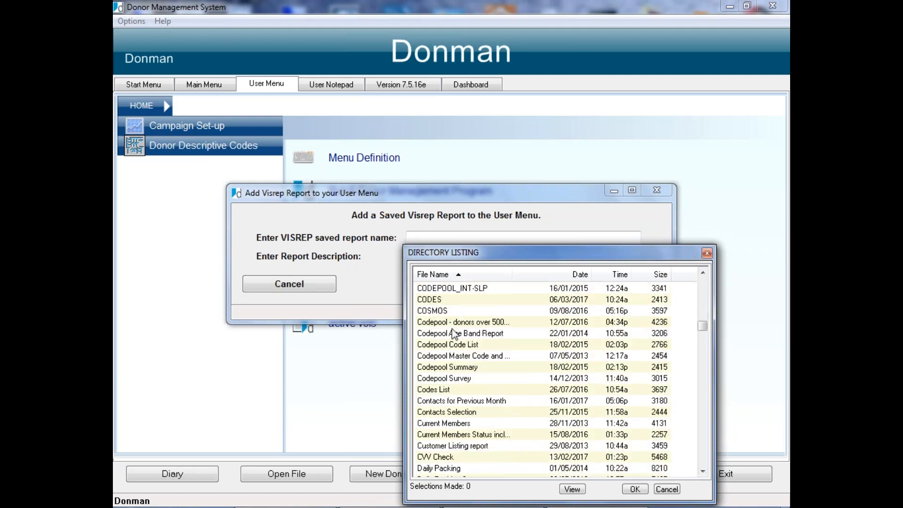
scroll(451, 347, down, 9)
drag(701, 357, 696, 484)
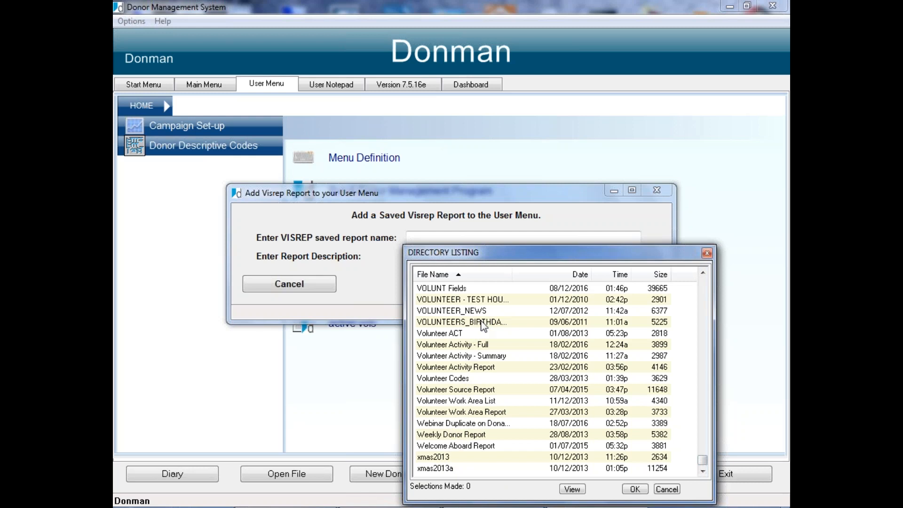
scroll(483, 325, up, 7)
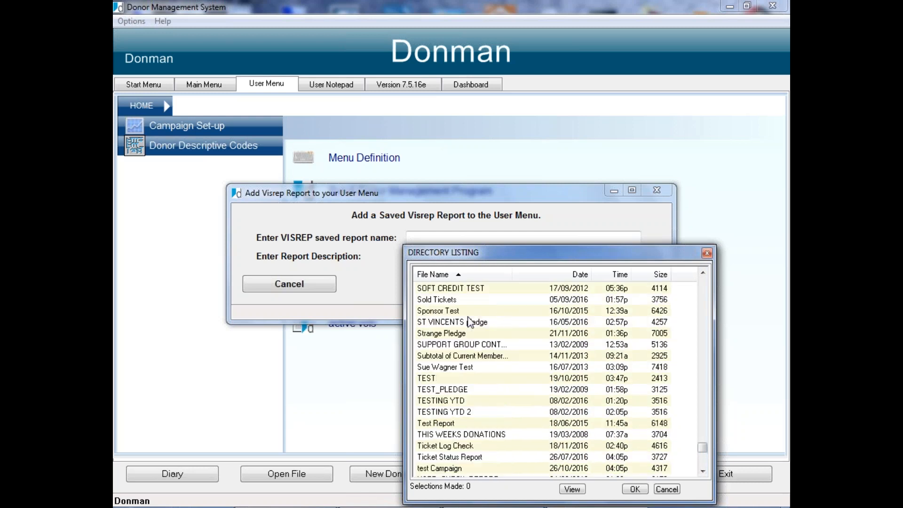
scroll(469, 322, up, 3)
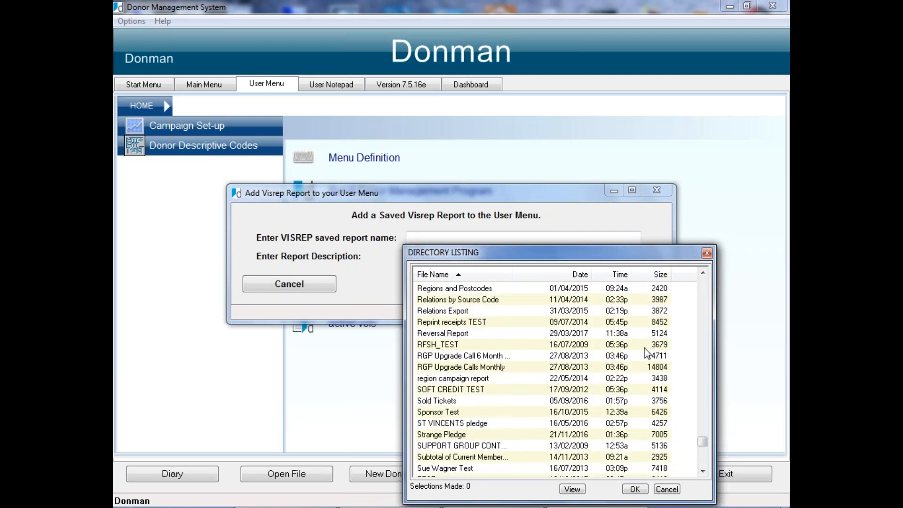
click(429, 333)
double_click(428, 334)
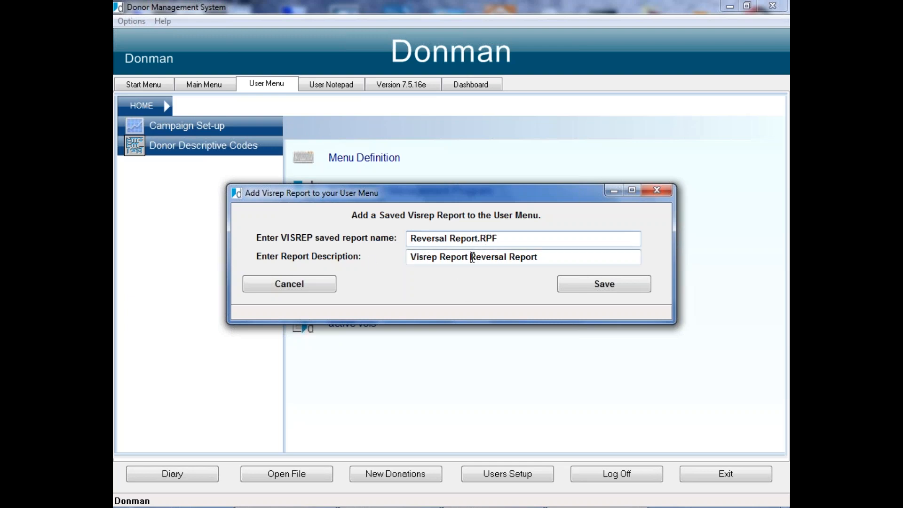
Shorten the report description to Reversal Report and save the new user menu entry.
drag(470, 256, 370, 262)
key(Delete)
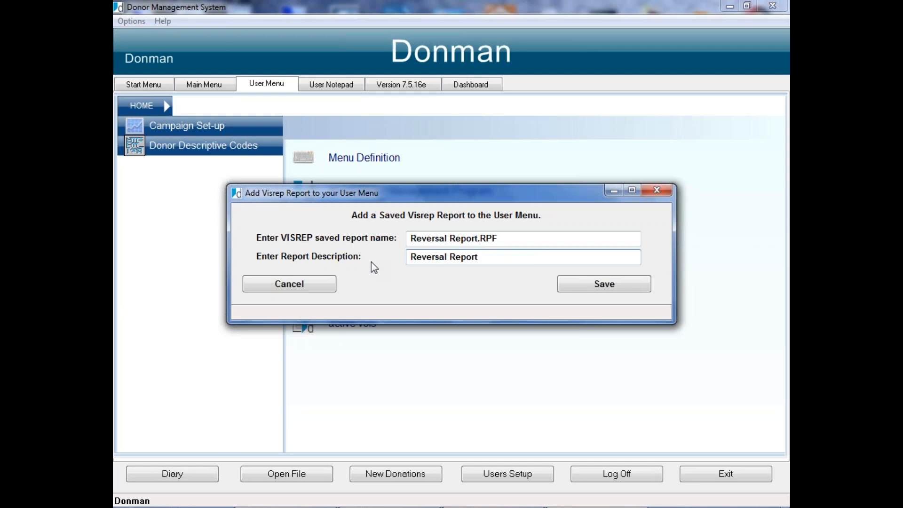
click(580, 284)
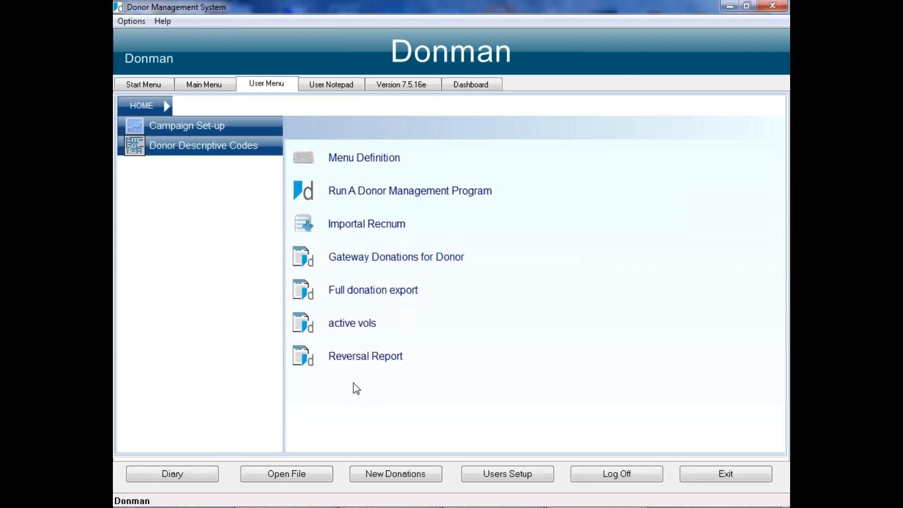
Run Reversal Report from the user menu and review its data file, selection criteria, fields and preview.
click(357, 357)
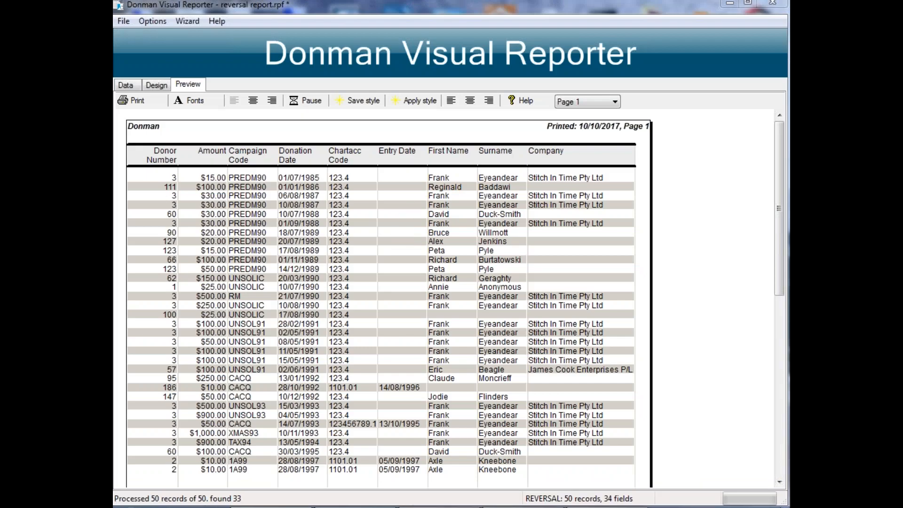
click(124, 86)
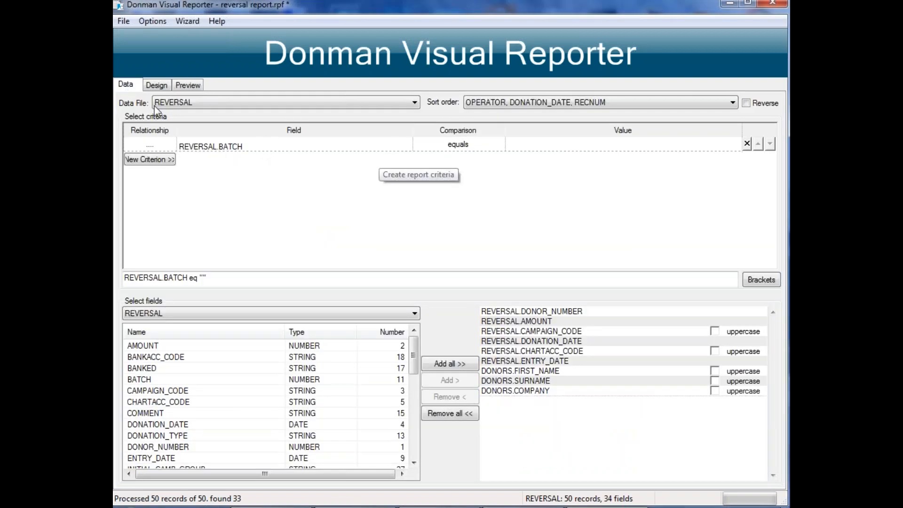
click(188, 86)
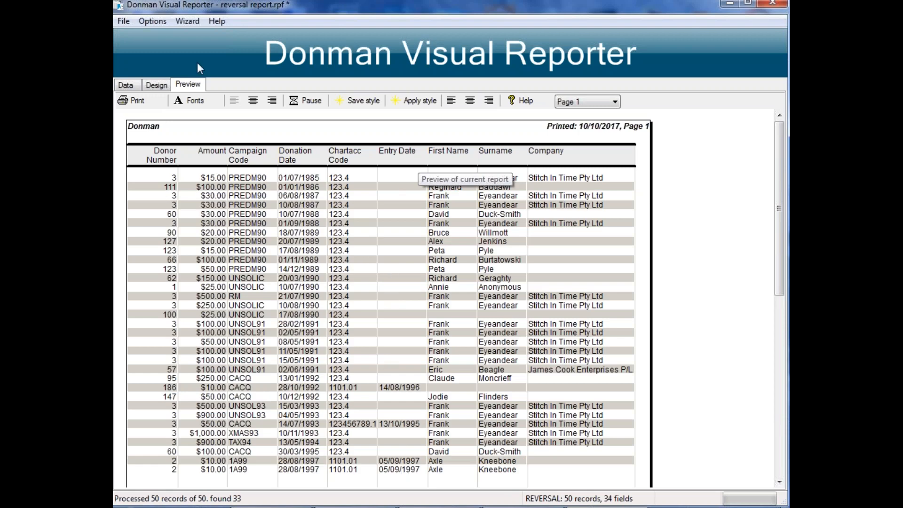
Examine the formats available for saving the report data and the command for running the wizard.
click(124, 21)
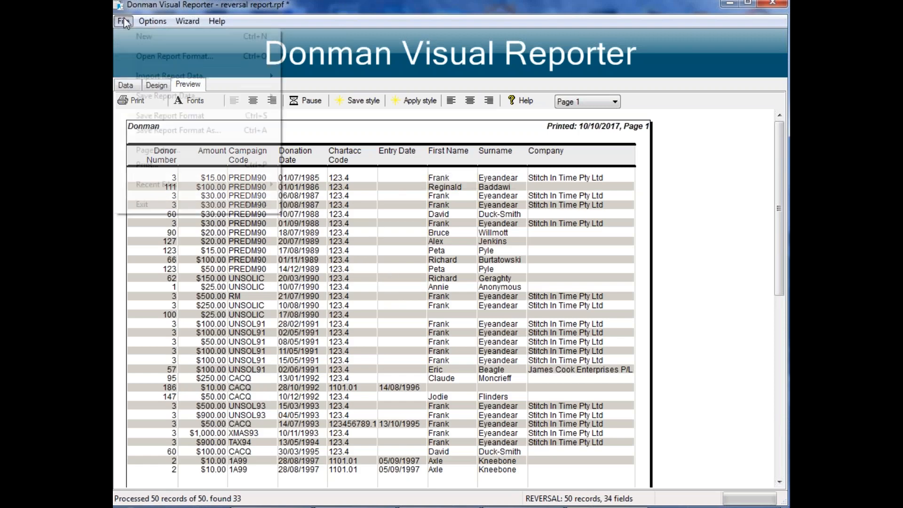
mouse_move(166, 97)
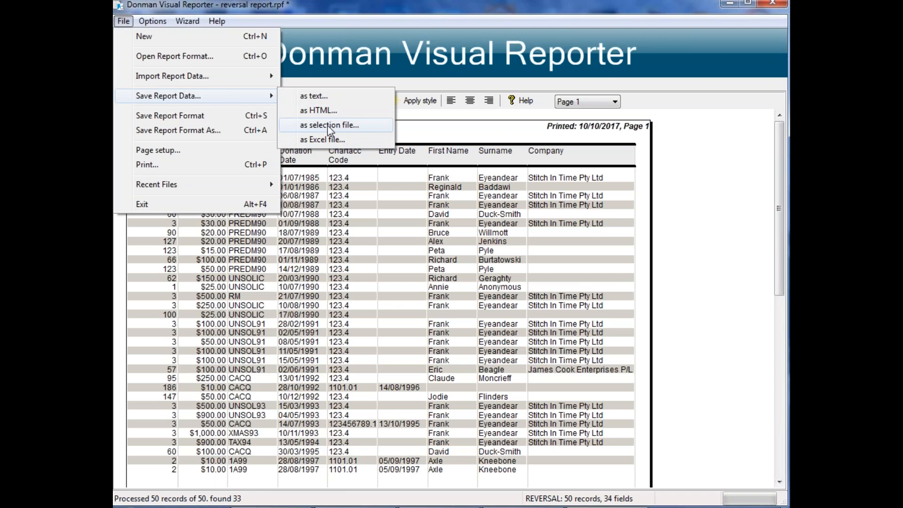
click(188, 21)
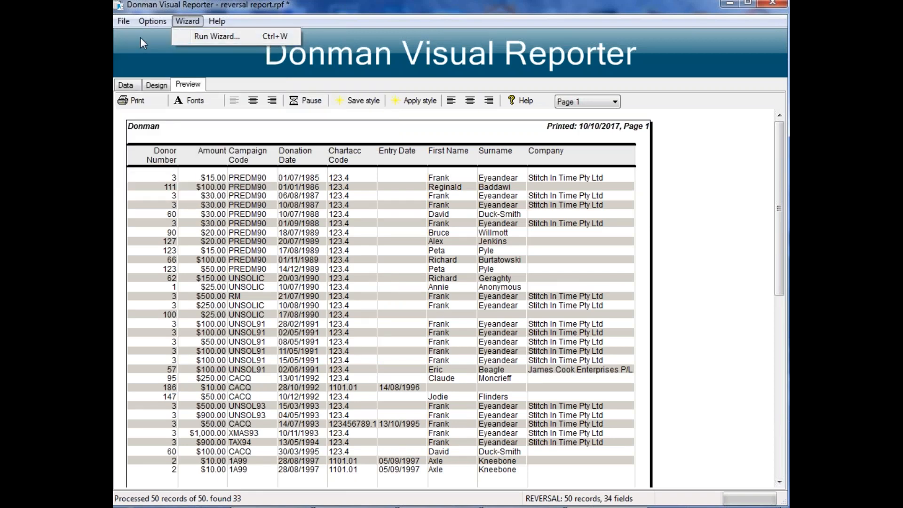
click(123, 22)
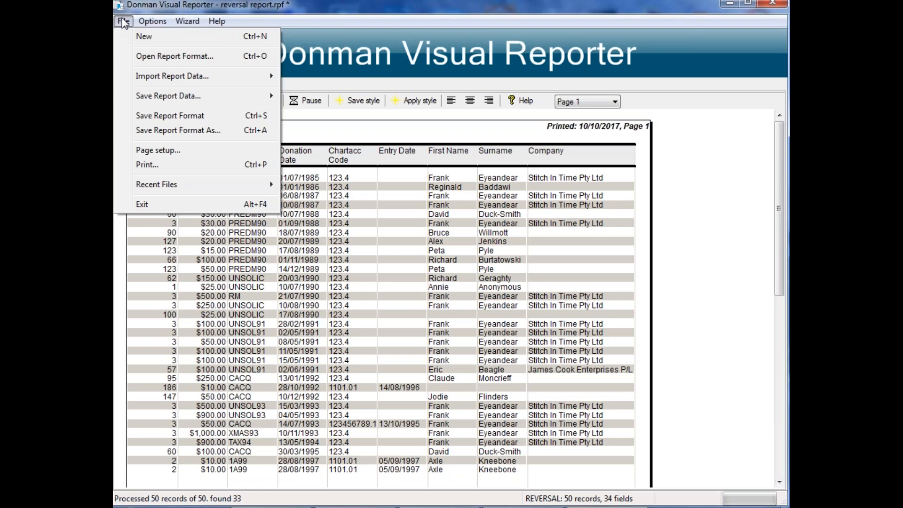
click(314, 137)
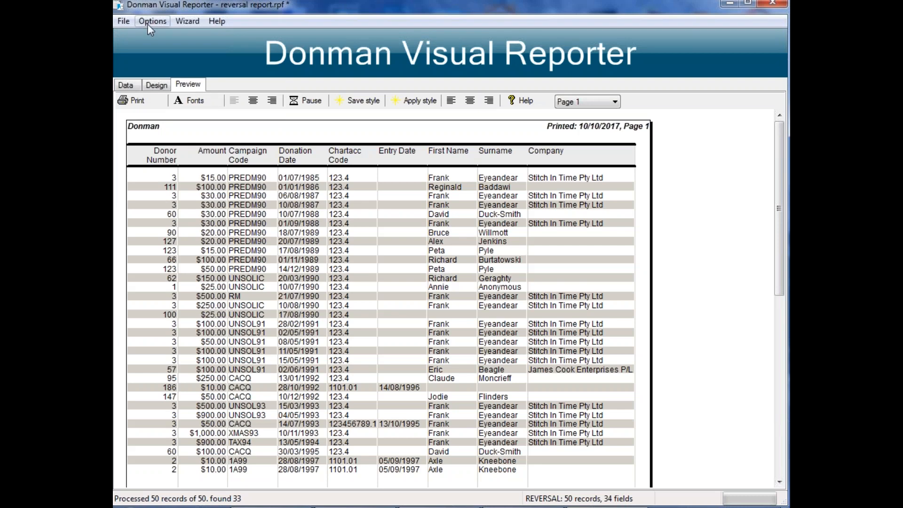
Exit Visual Reporter without saving the changes to the reversal report file.
click(125, 21)
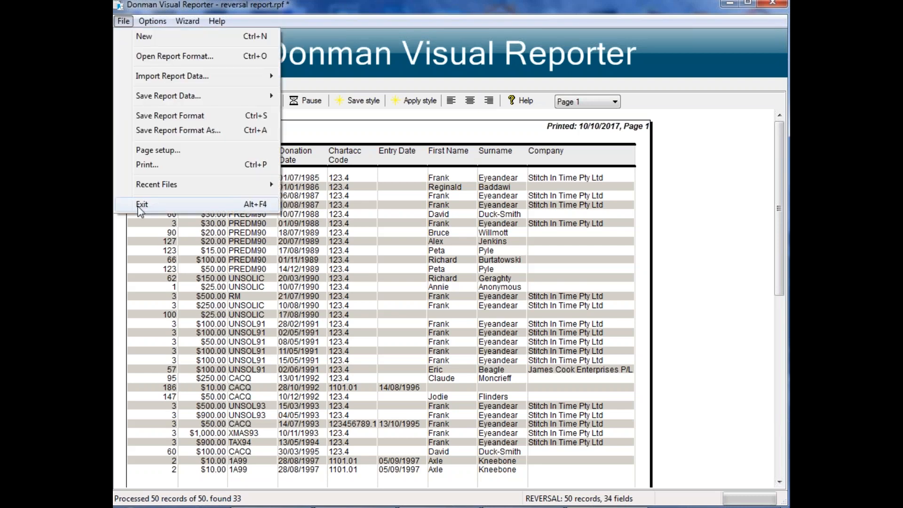
click(141, 206)
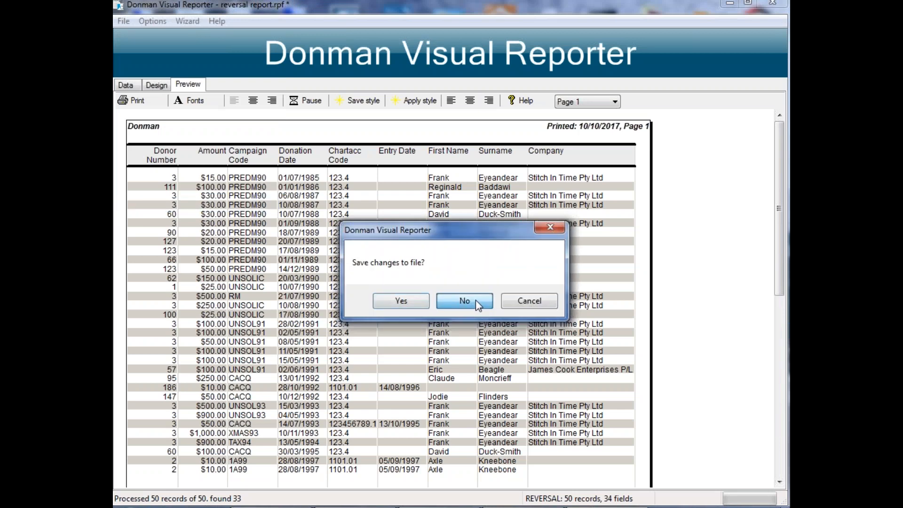
click(475, 300)
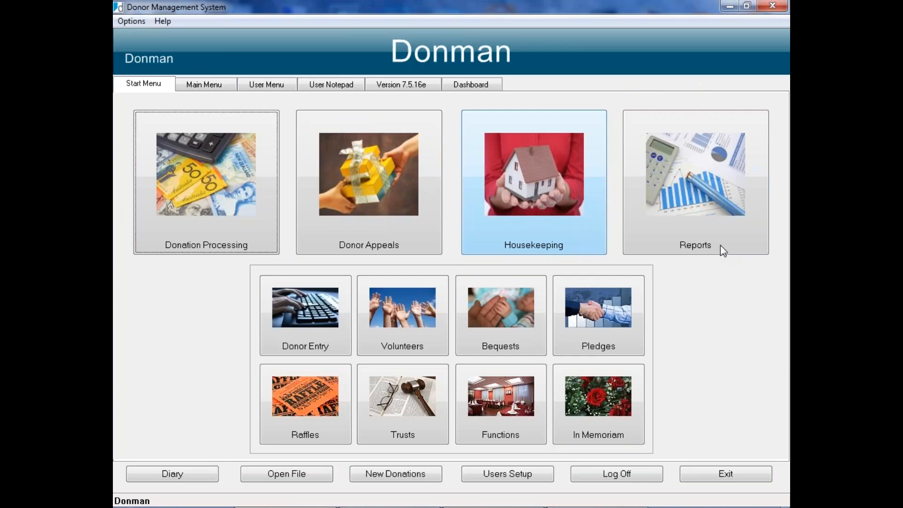
Start Visual Reporter from the Reports area and open the saved report webinar test.rpf.
click(722, 251)
click(191, 204)
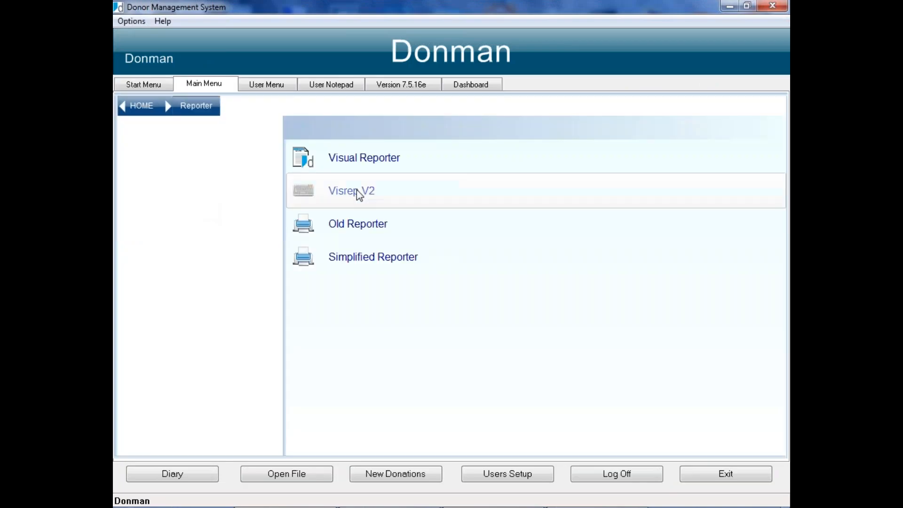
click(348, 161)
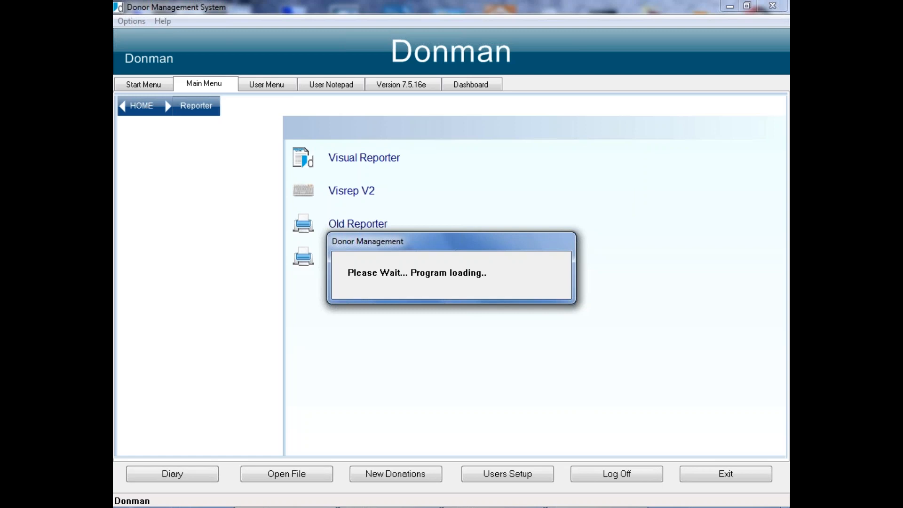
click(123, 21)
click(152, 55)
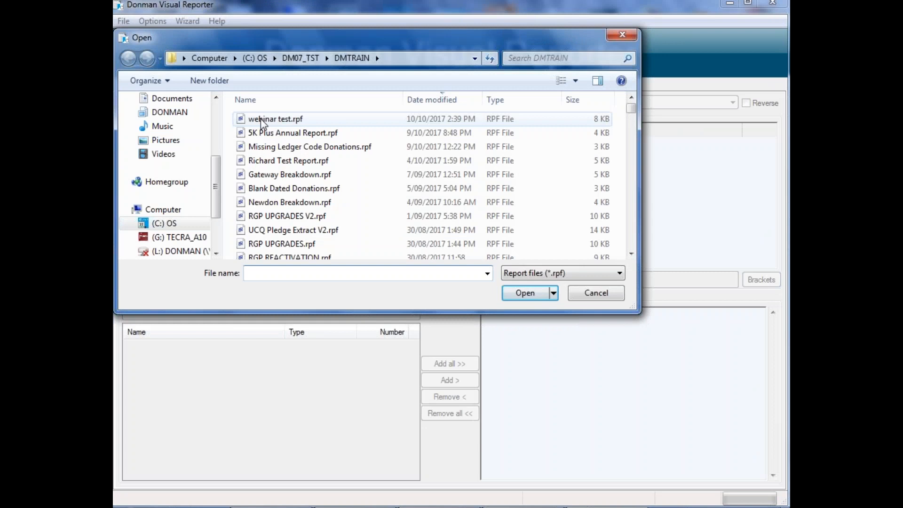
double_click(262, 121)
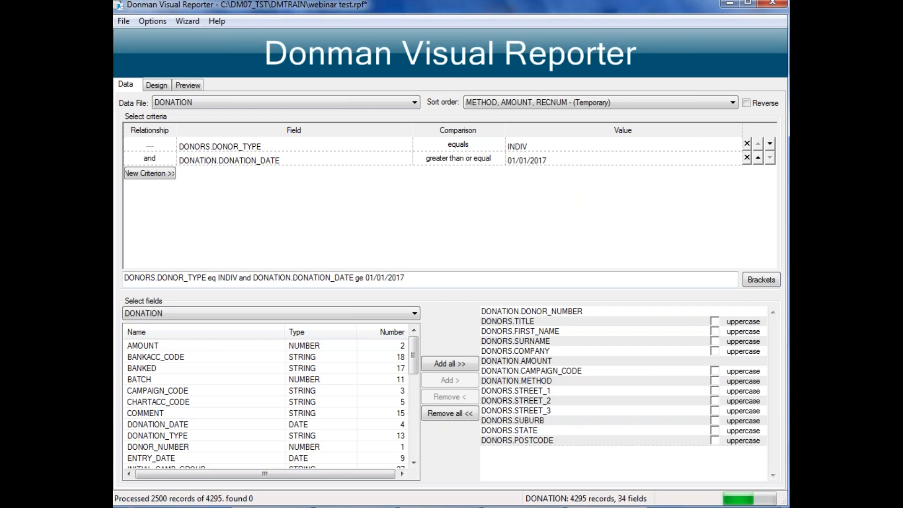
Consult the date formula help and replace the DONATION_DATE criterion's value with the financial-year formula F.
click(527, 159)
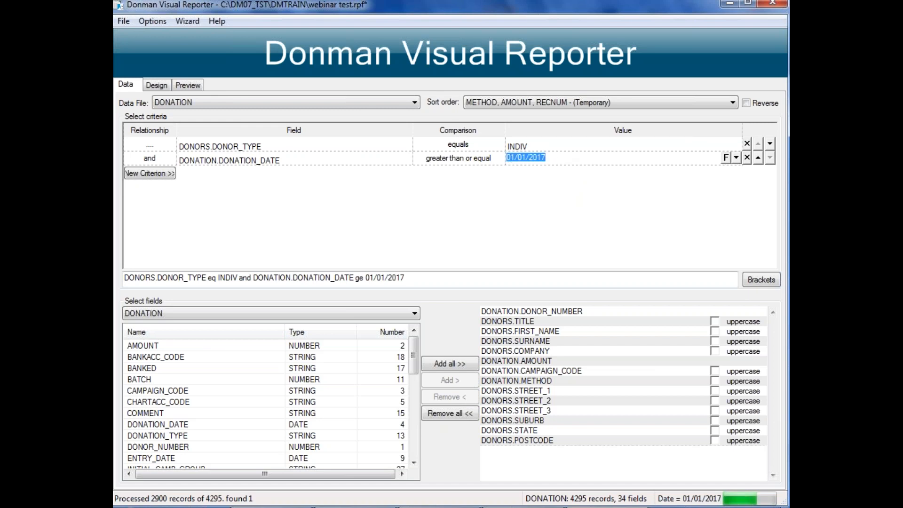
key(BackSpace)
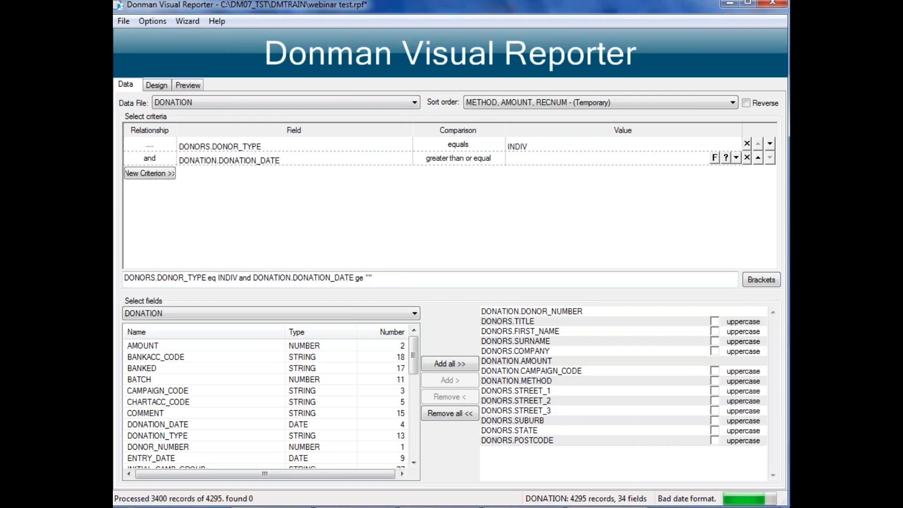
click(715, 158)
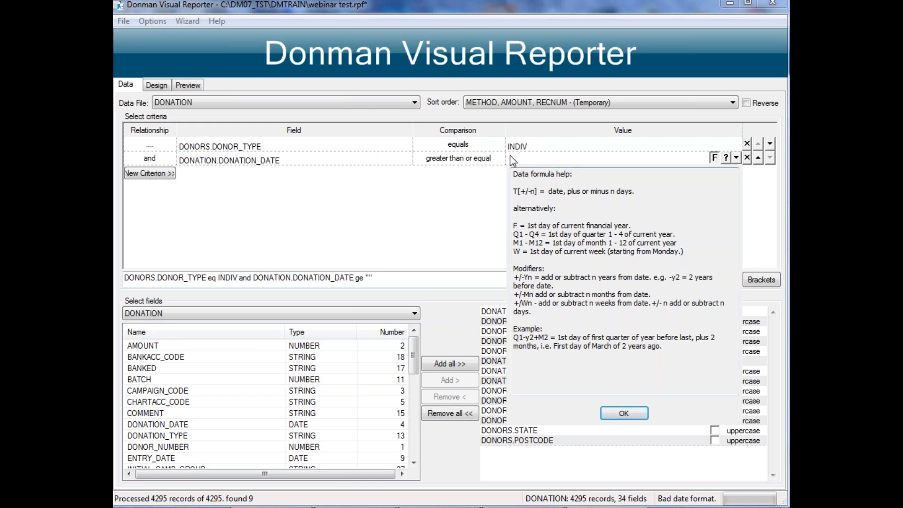
click(623, 413)
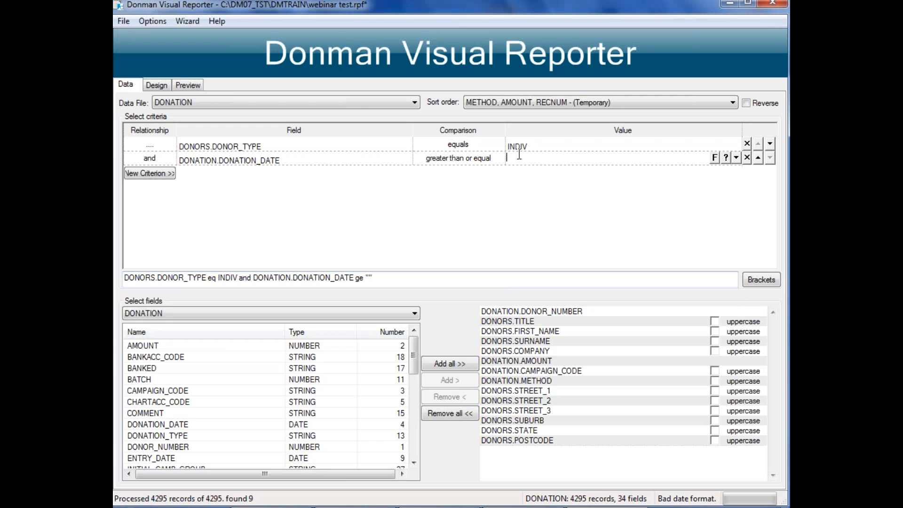
text(F)
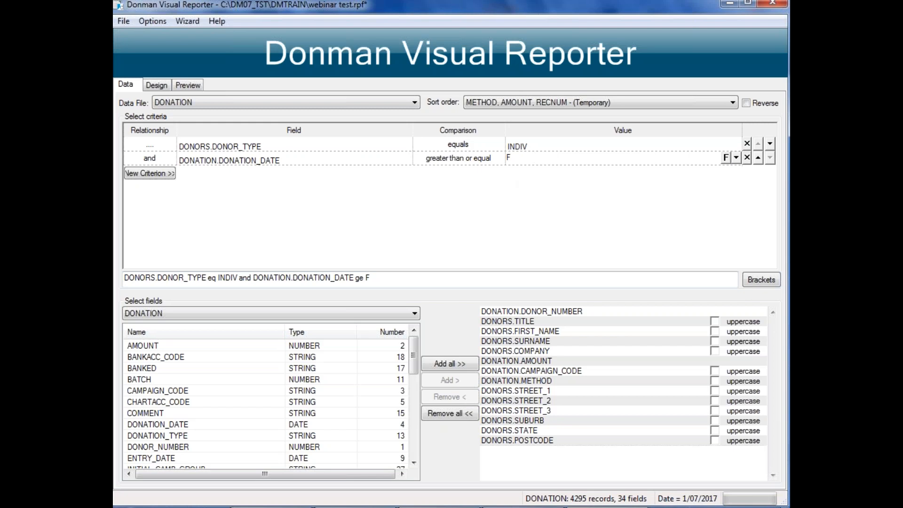
Review the date formula help again and set the DONATION_DATE criterion's value to M-M1.
double_click(503, 156)
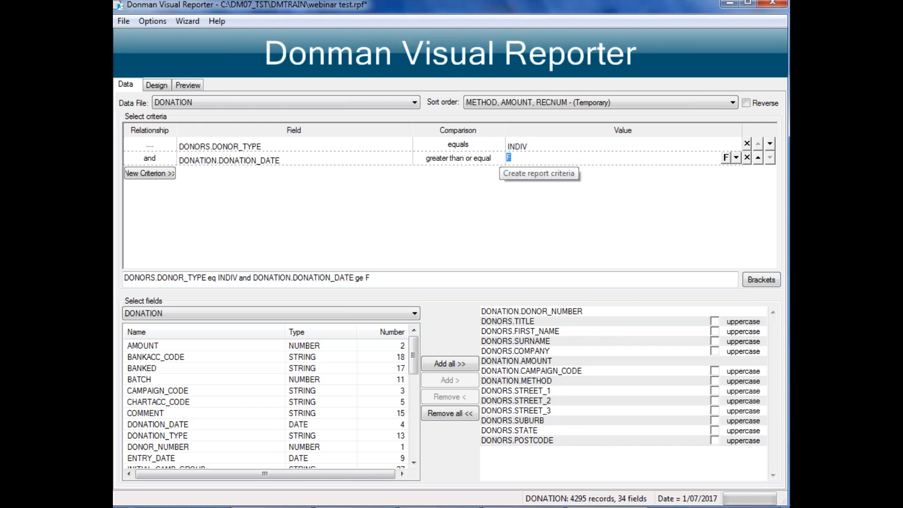
text(M)
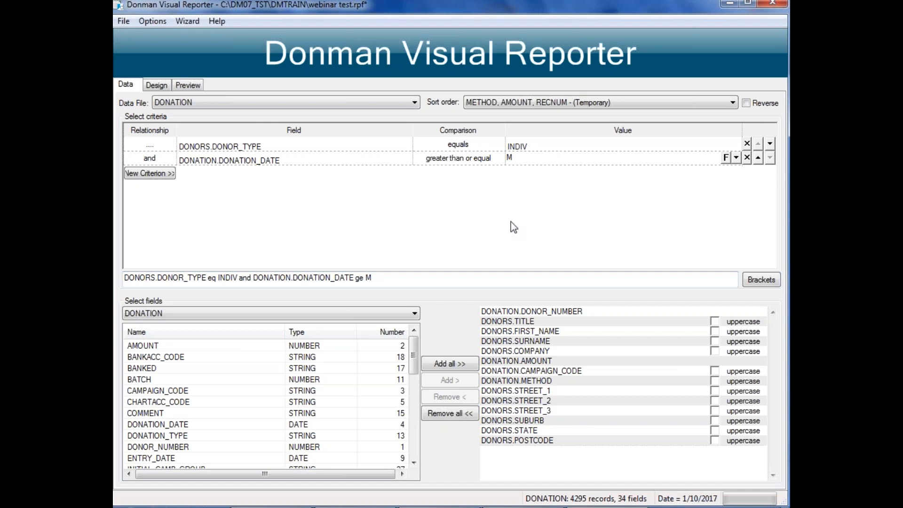
click(726, 158)
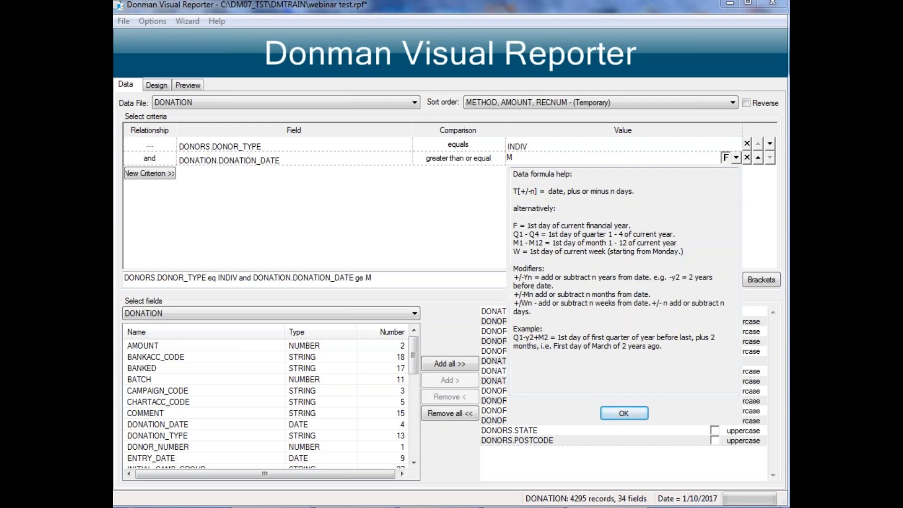
click(623, 413)
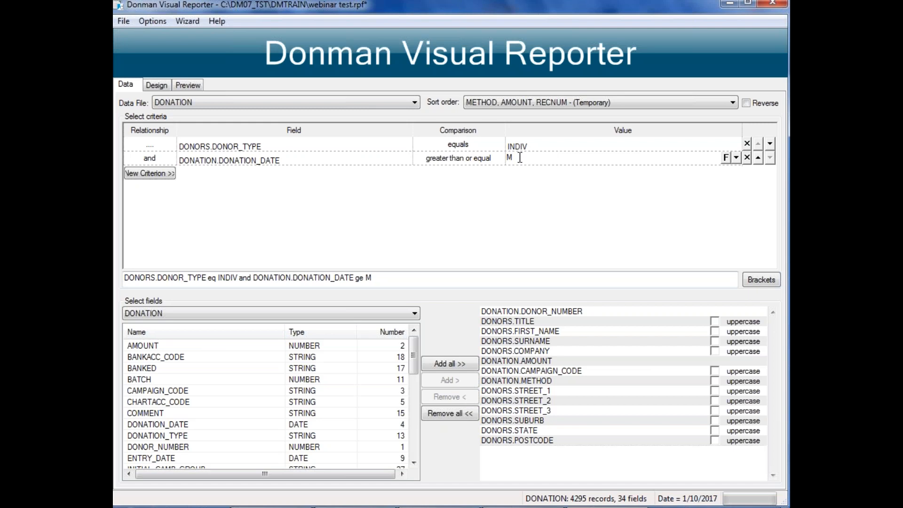
text(_)
text(M1)
key(Left)
key(Left)
key(Left)
key(Delete)
text(-)
Add a criterion requiring DONATION.DONATION_DATE to be less than M.
click(170, 175)
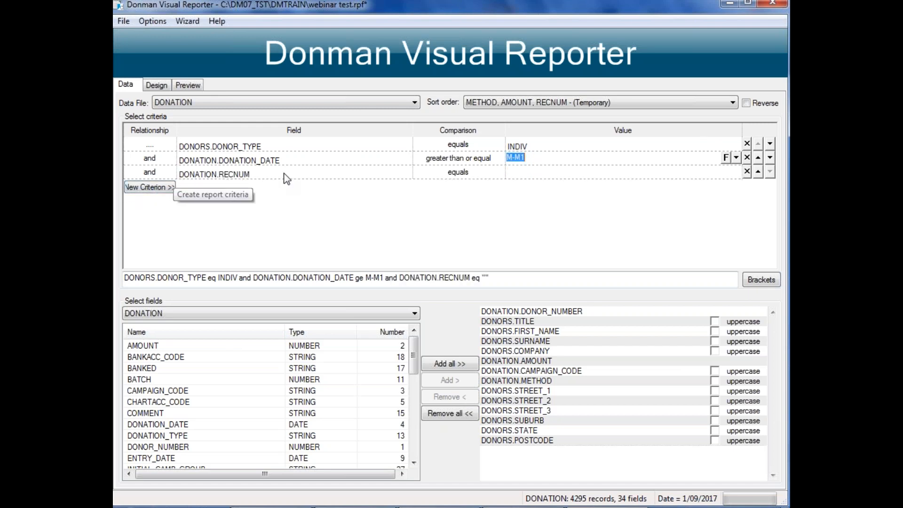
click(405, 172)
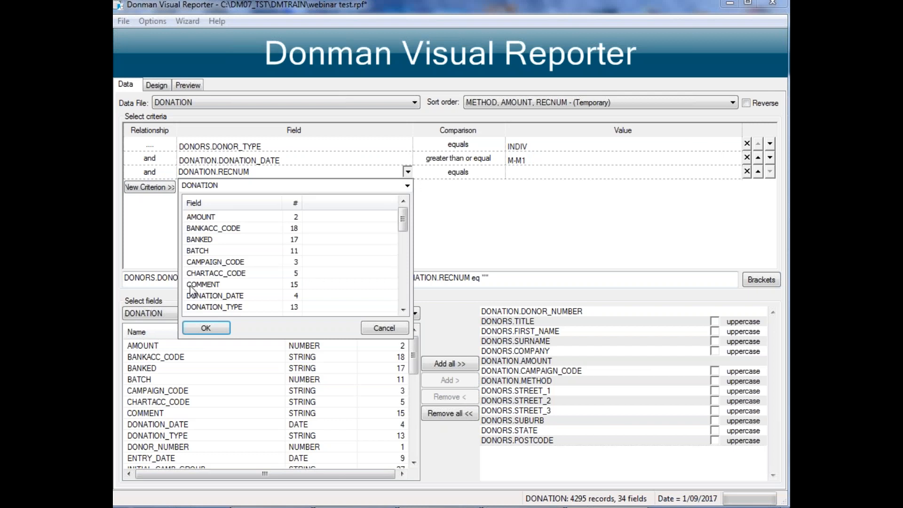
click(214, 296)
double_click(214, 296)
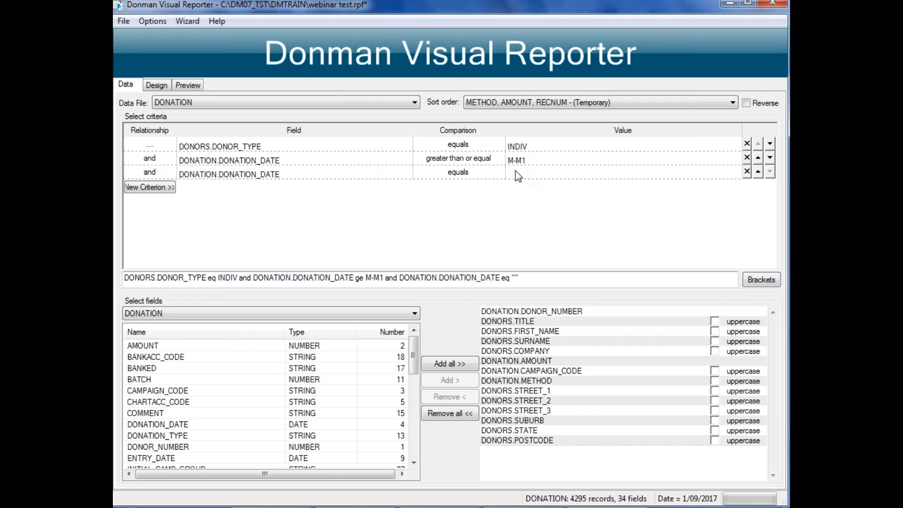
click(493, 172)
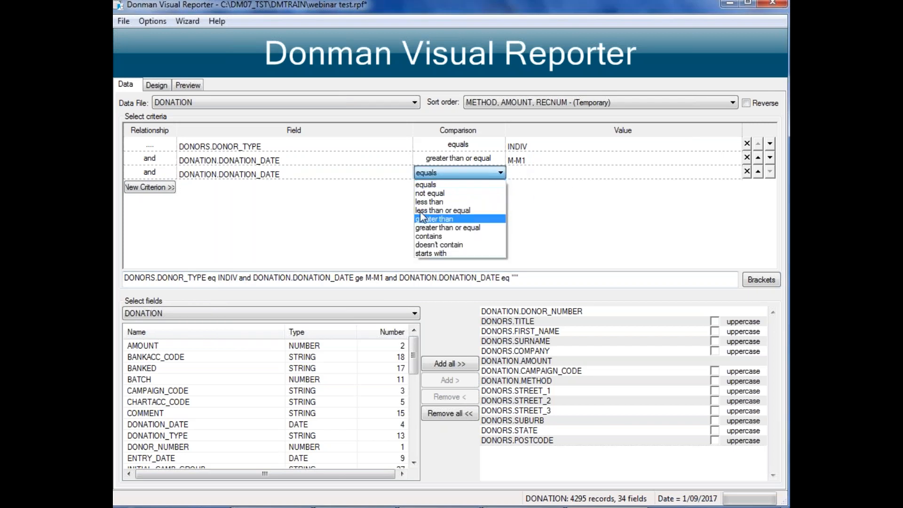
click(425, 201)
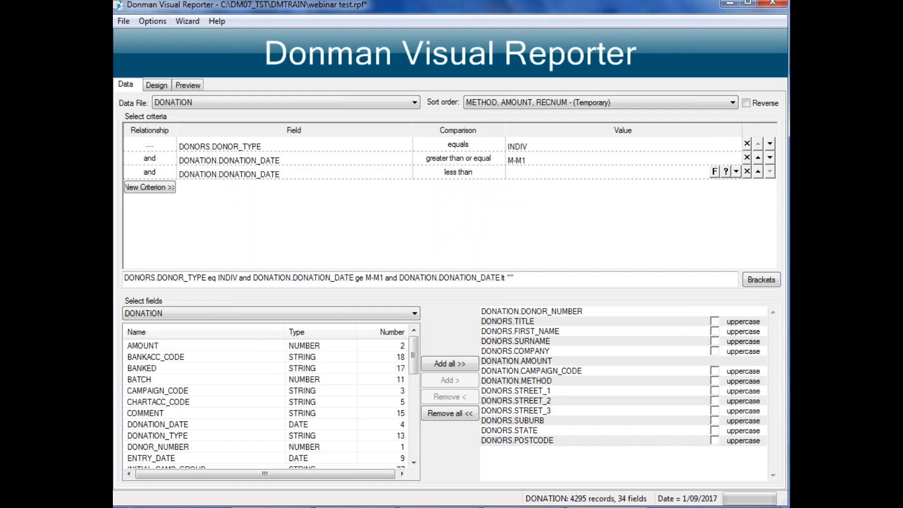
text(M)
click(522, 201)
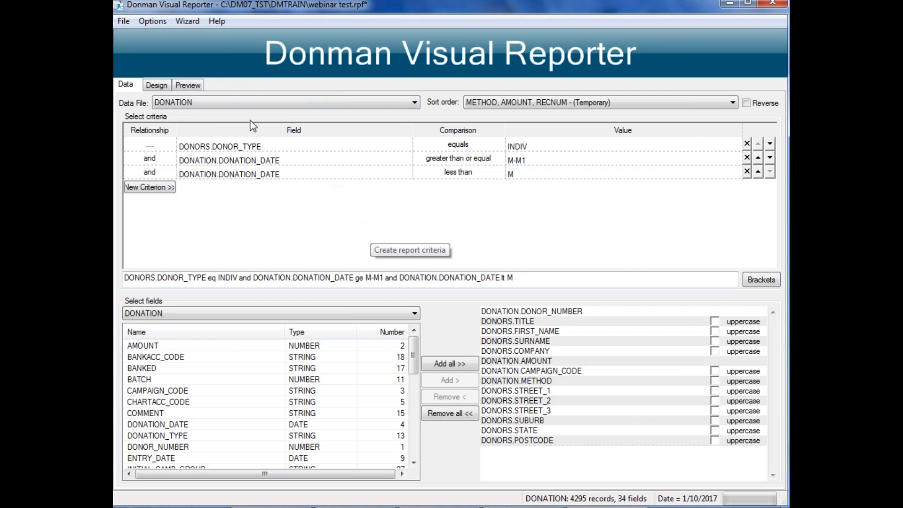
Preview the report and turn on a count total for the Method column in the report design.
click(193, 87)
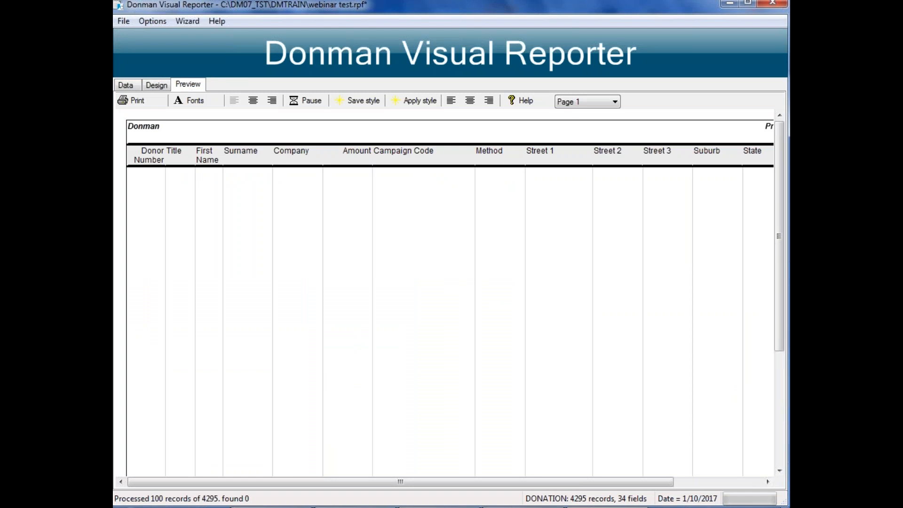
drag(438, 150, 528, 150)
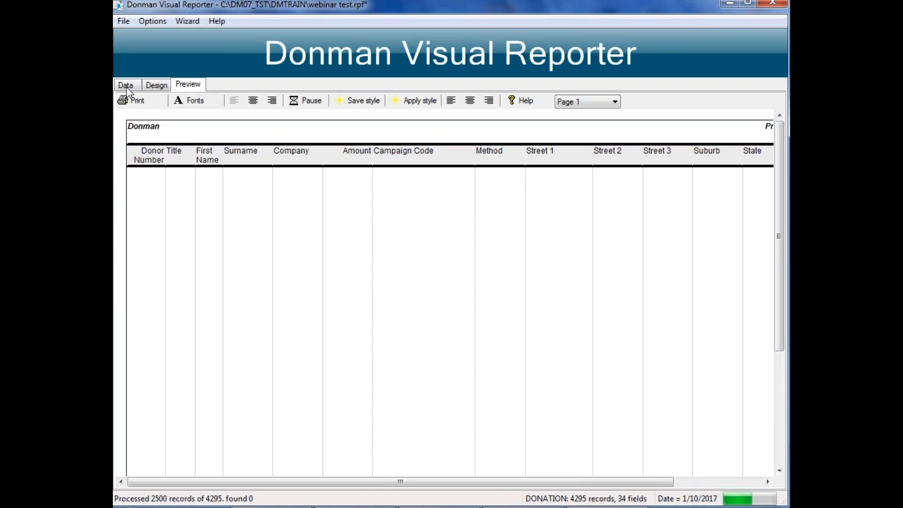
click(157, 85)
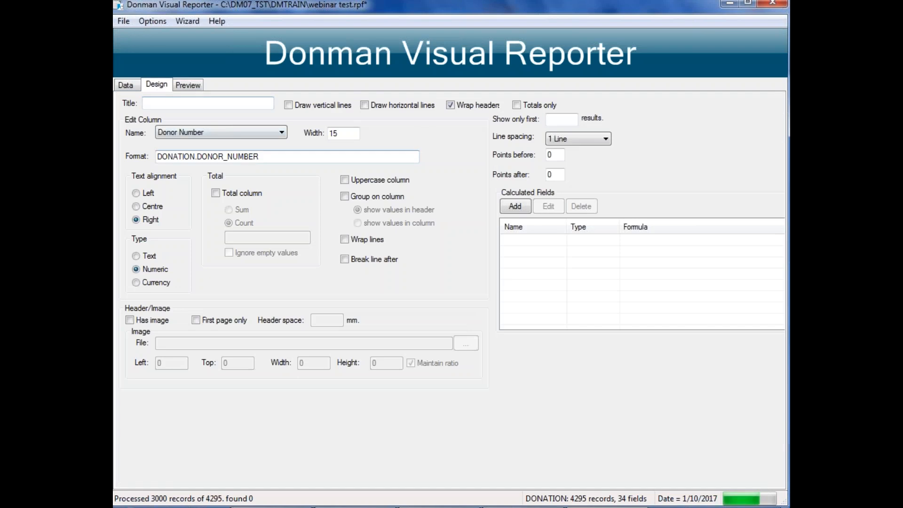
click(280, 133)
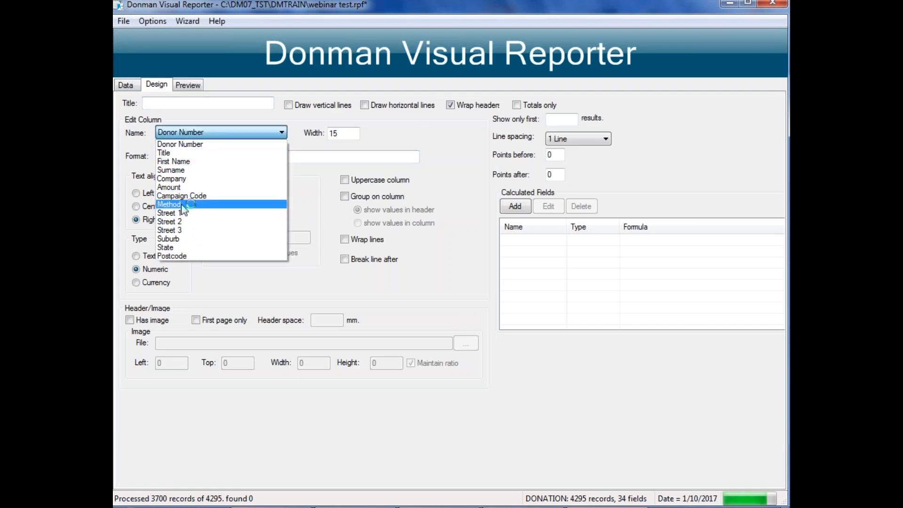
click(183, 205)
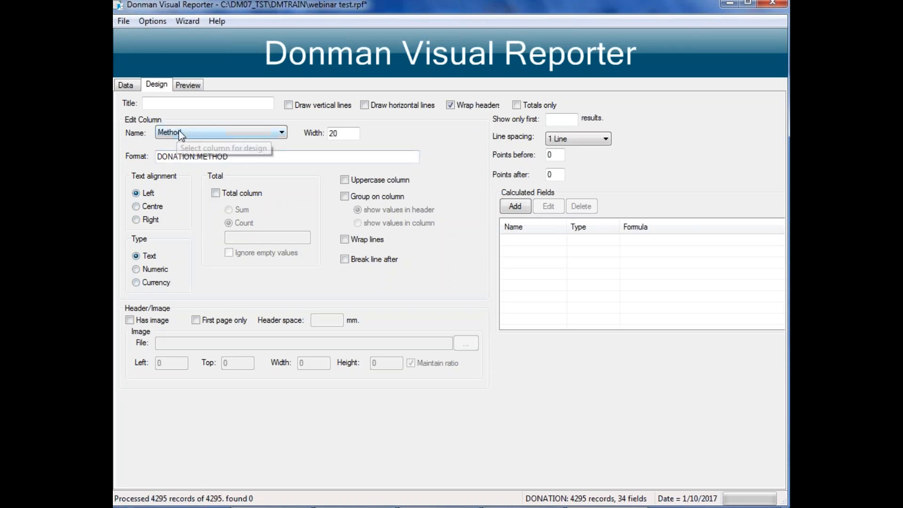
click(216, 193)
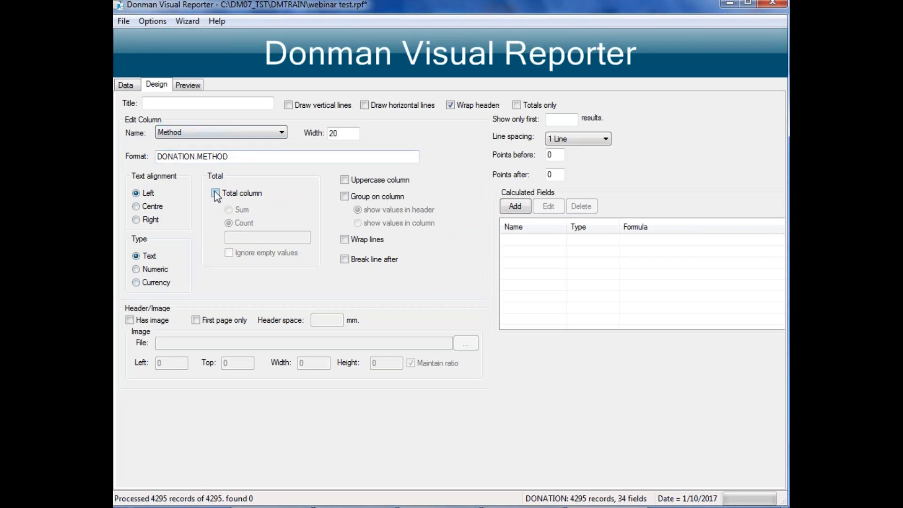
Turn on a Sum total for the Amount column and preview the report.
click(202, 133)
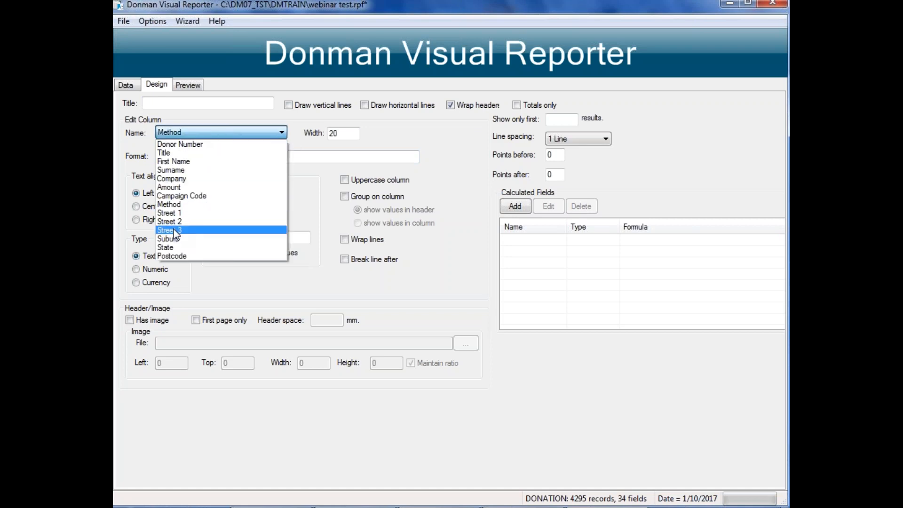
click(169, 187)
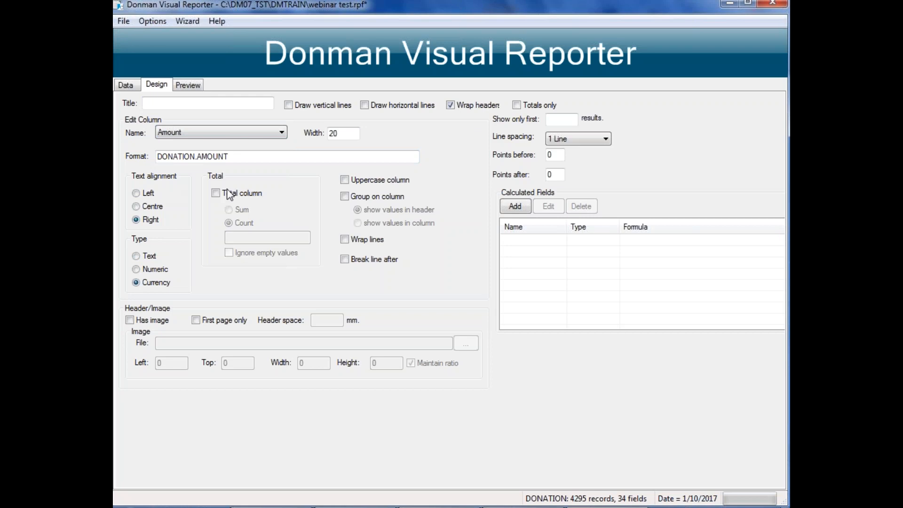
click(216, 193)
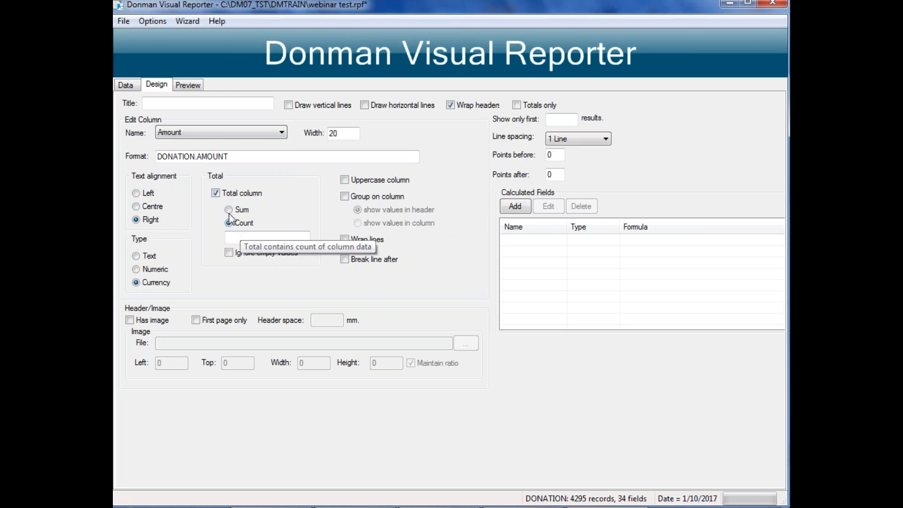
click(226, 209)
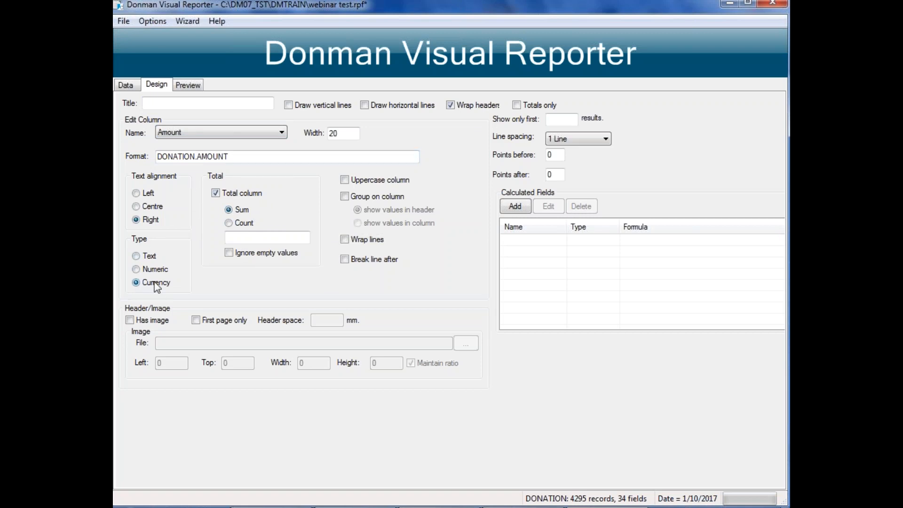
click(190, 86)
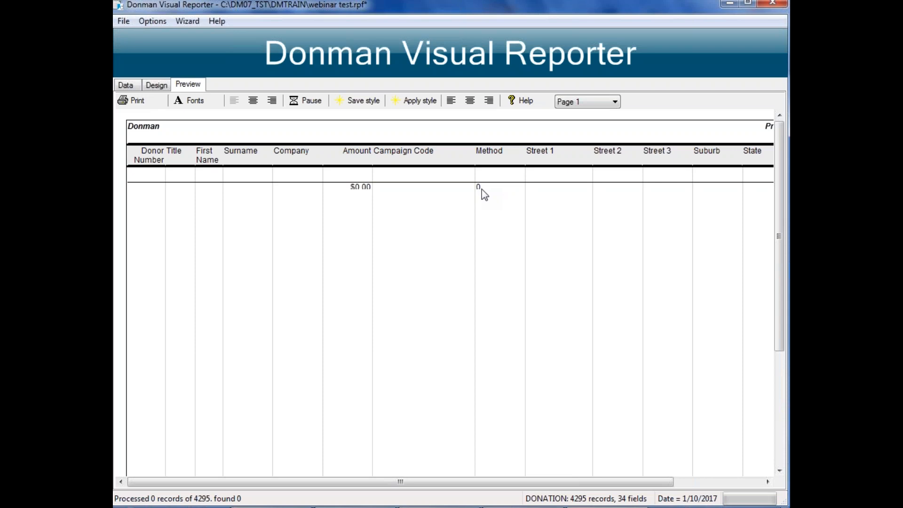
Remove the less-than-M date criterion and set the remaining DONATION_DATE criterion's value to 01/01/2017.
click(126, 85)
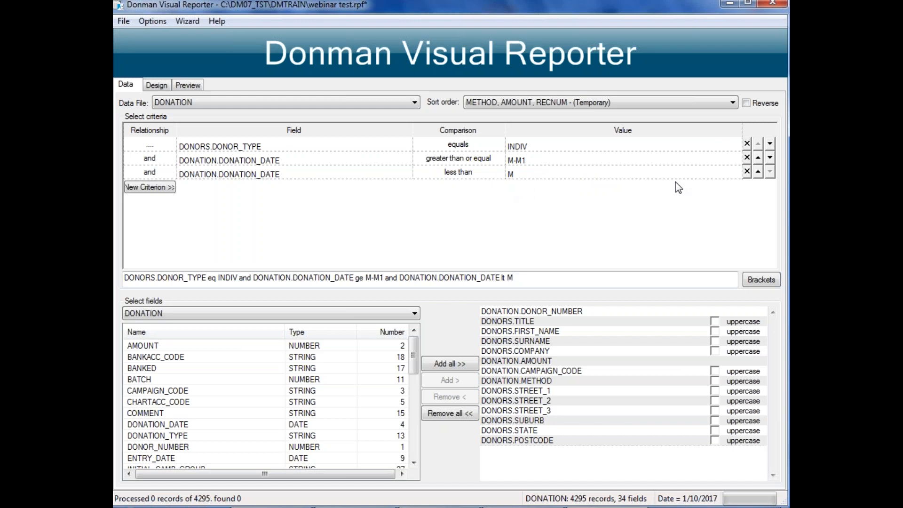
click(747, 171)
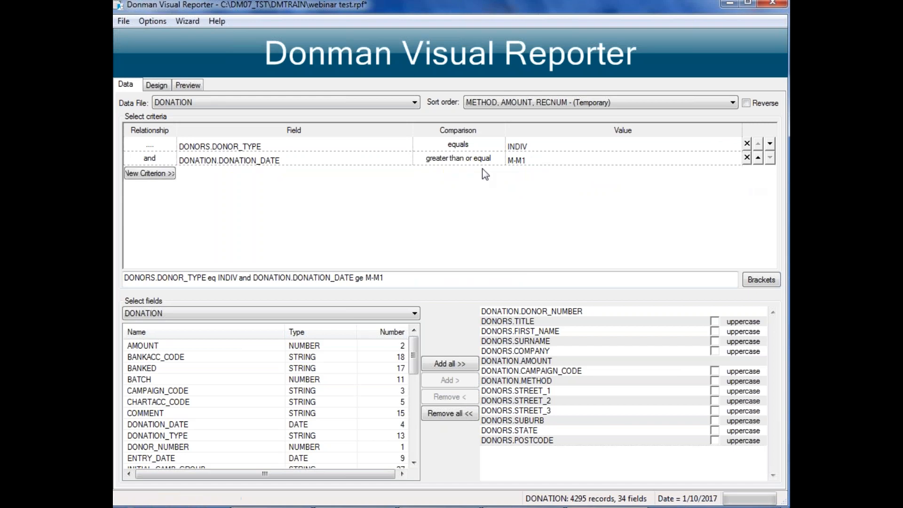
click(541, 159)
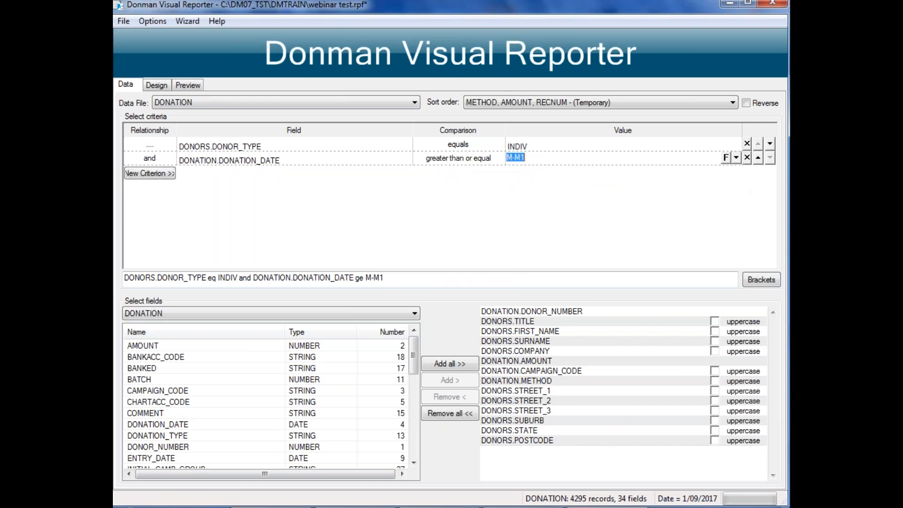
text(01011)
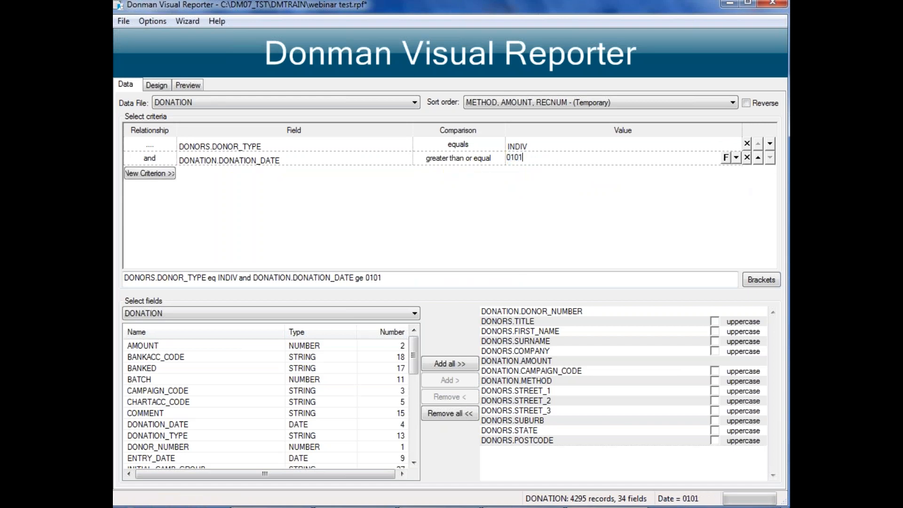
key(BackSpace)
key(BackSpace)
key(BackSpace)
text(/01/2017)
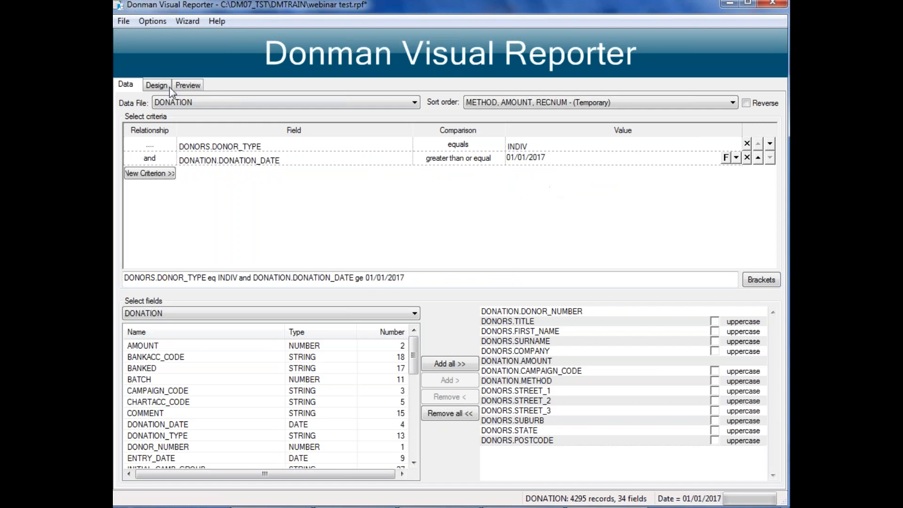
Preview the donation report with the 01/01/2017 date criterion, then return to its data setup.
click(188, 87)
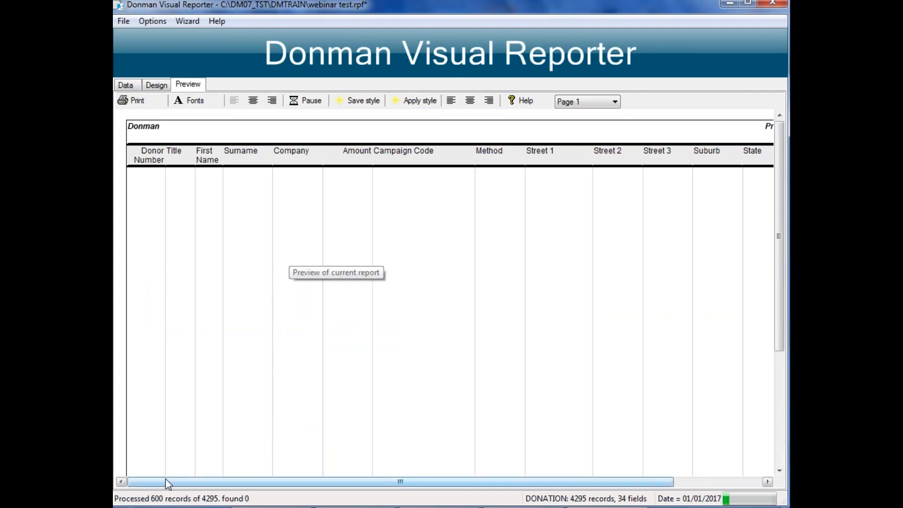
click(126, 85)
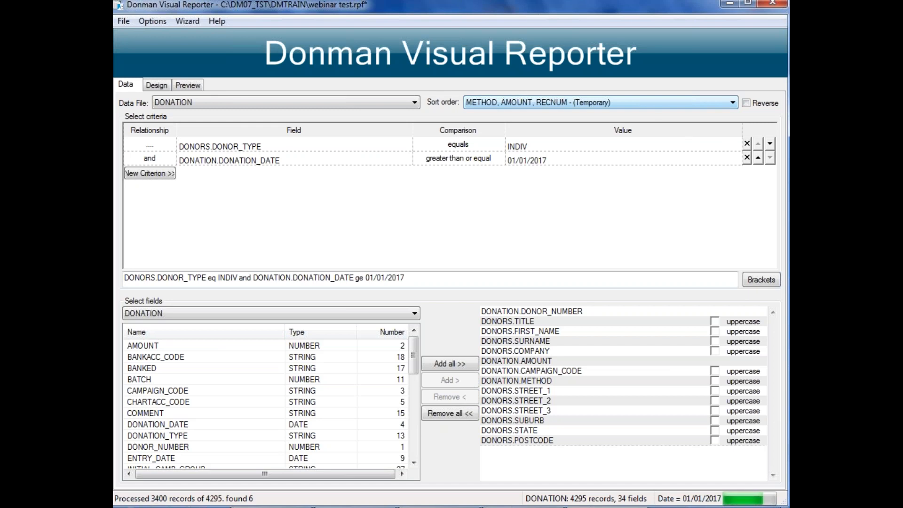
click(188, 85)
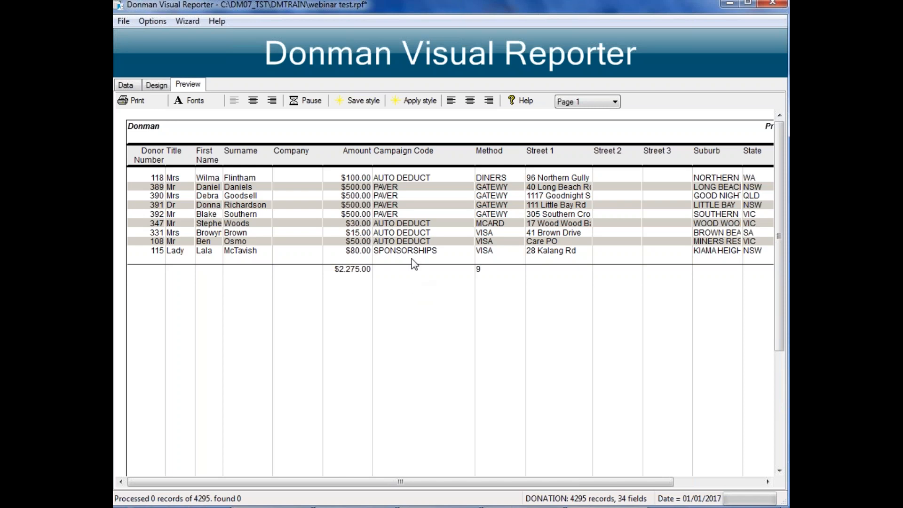
click(130, 85)
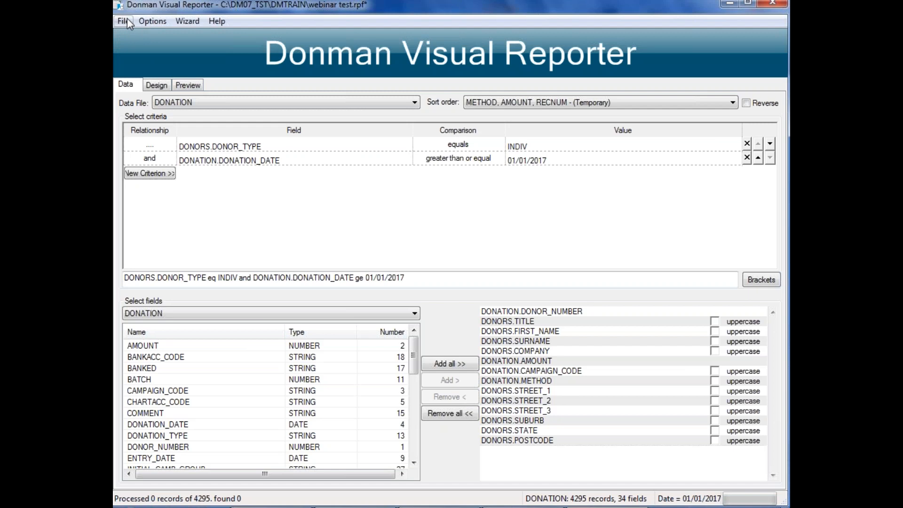
Switch the data file to BEQUEST, discarding the current report setup, and sort it by SORTKEY, RECNUM.
click(288, 102)
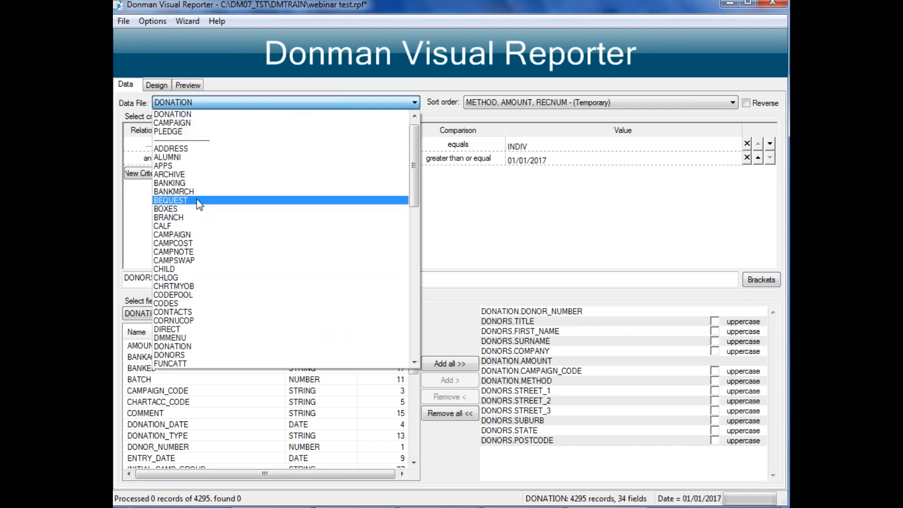
click(199, 202)
click(450, 303)
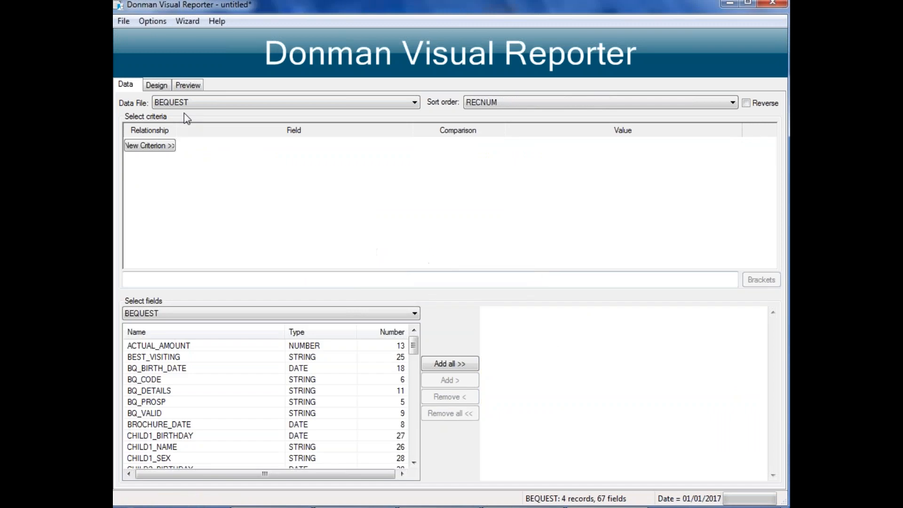
click(511, 103)
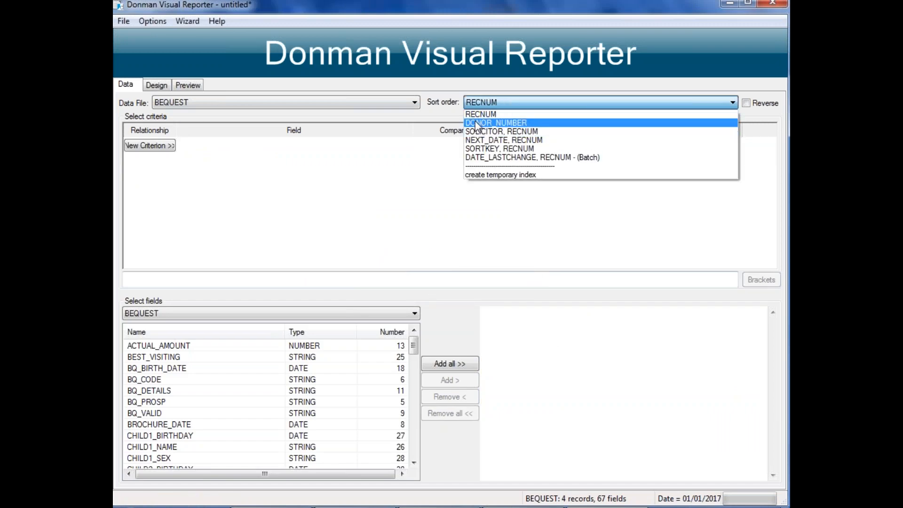
click(479, 149)
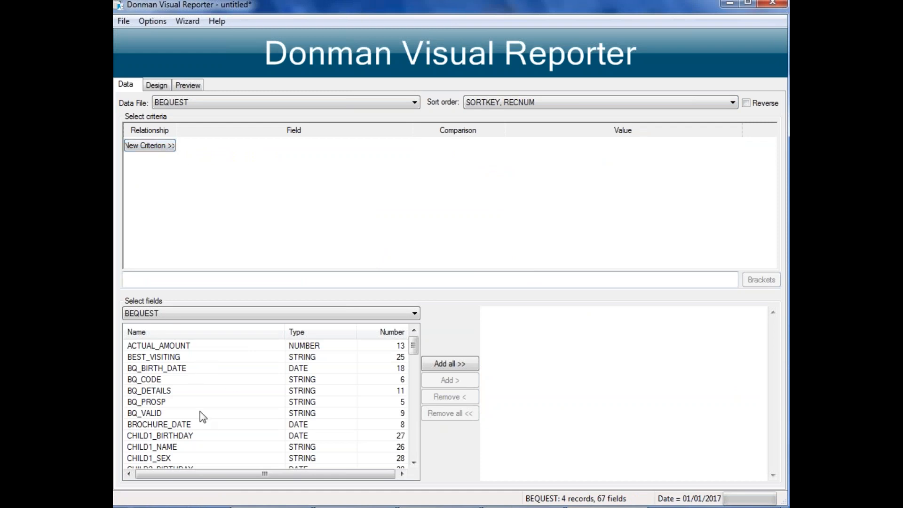
Examine the available BEQUEST fields and the related files that fields can be selected from.
click(234, 393)
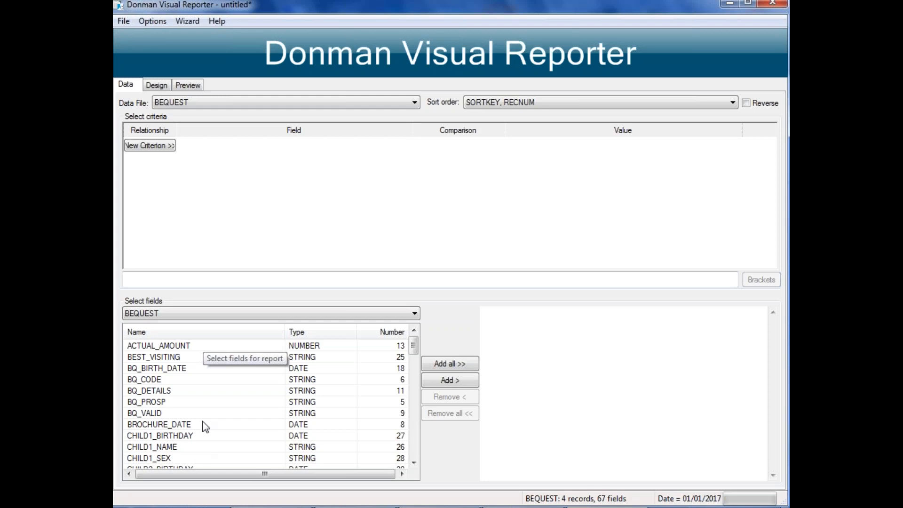
scroll(212, 403, down, 1)
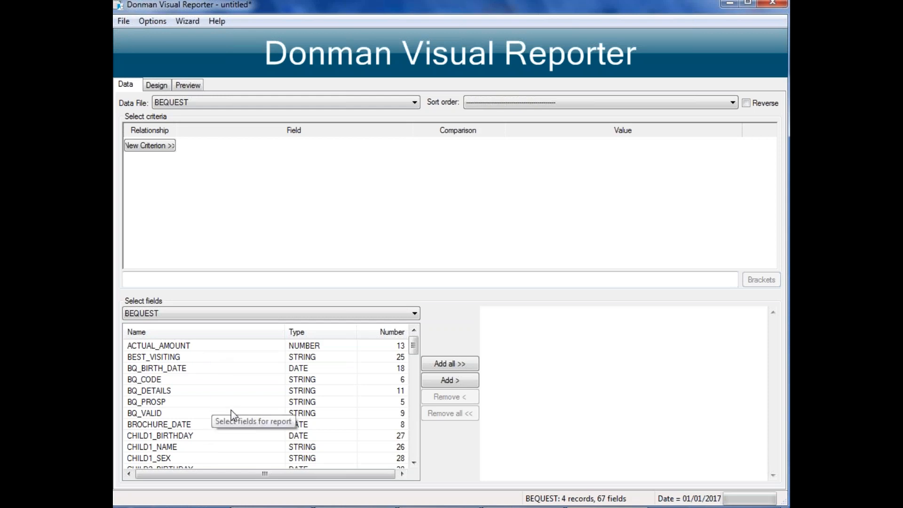
drag(413, 353, 413, 316)
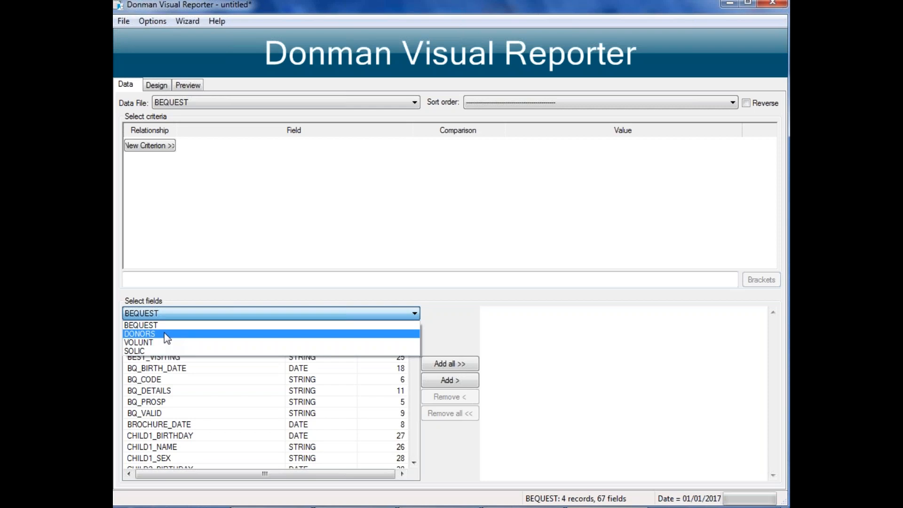
click(274, 171)
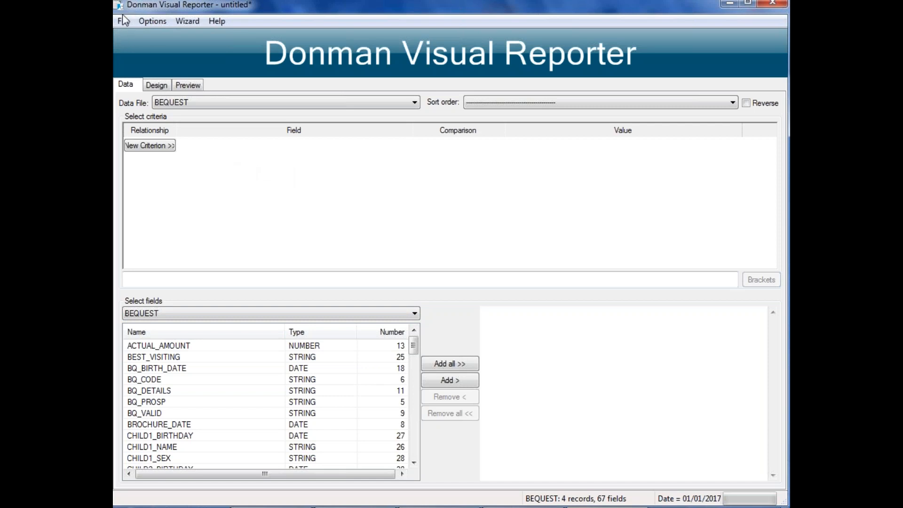
Change the report's data file to DONORS and accept clearing the current setup.
click(272, 102)
scroll(416, 159, up, 4)
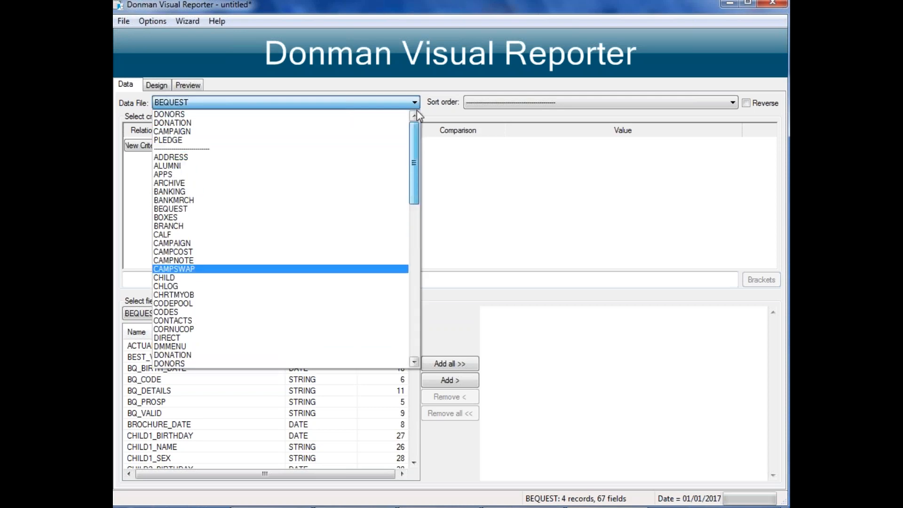
click(167, 115)
click(442, 304)
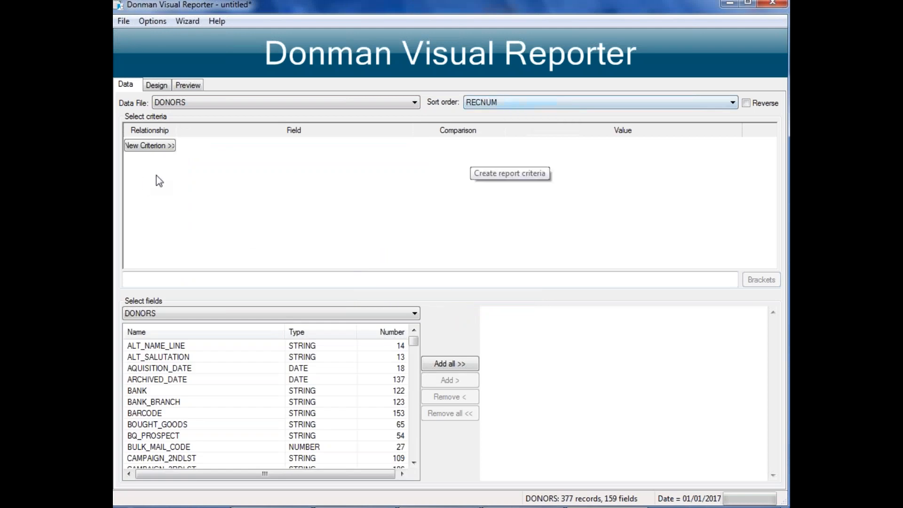
Add a criterion on DONORS.EMAIL with the comparison greater than and a blank value.
click(170, 146)
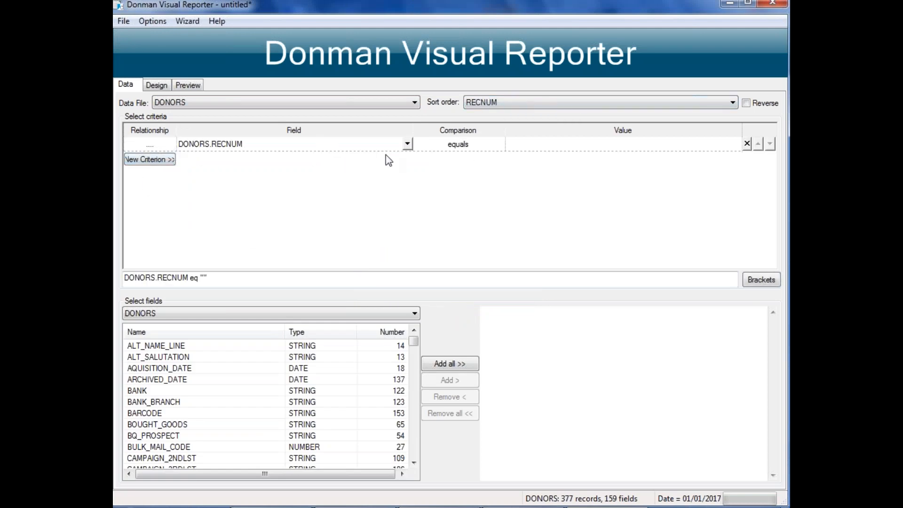
click(409, 145)
click(226, 222)
key(e)
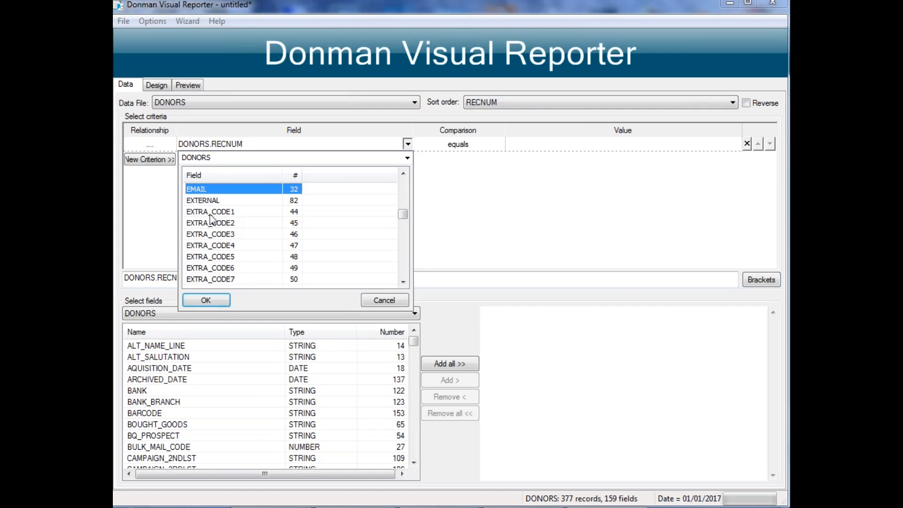
double_click(199, 190)
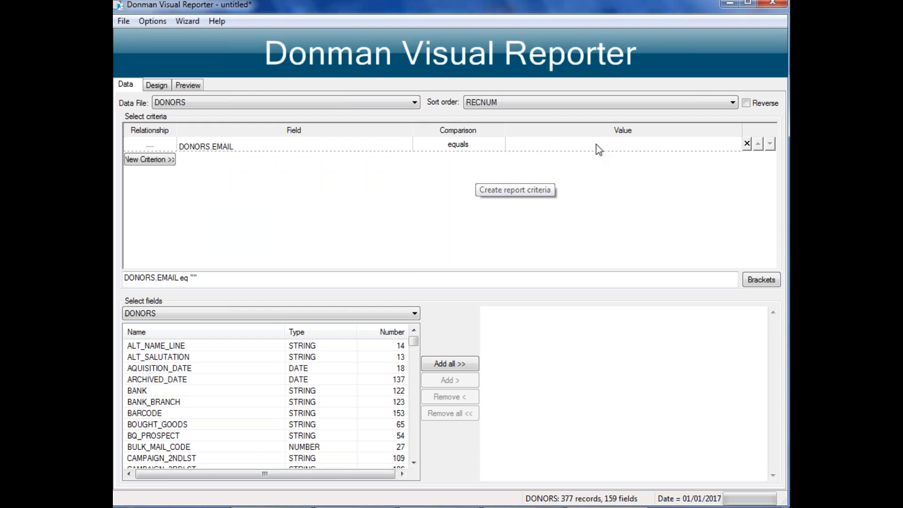
click(498, 148)
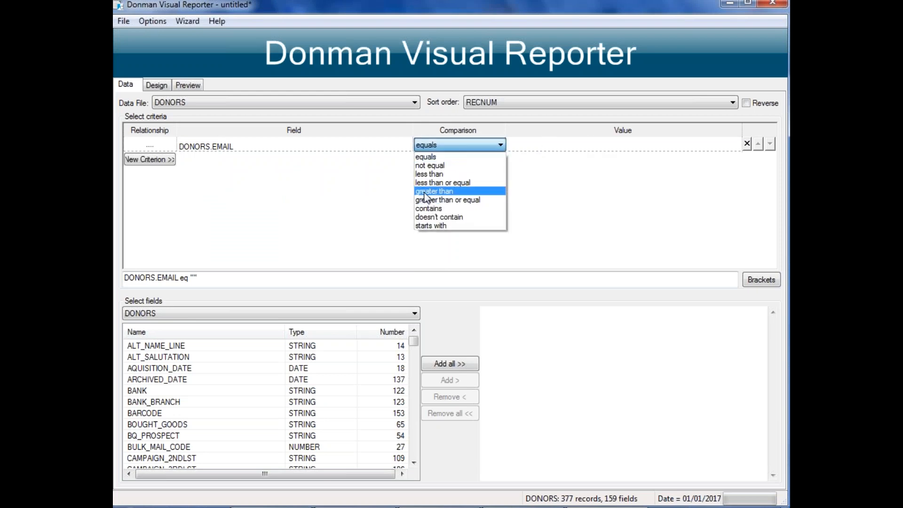
click(426, 192)
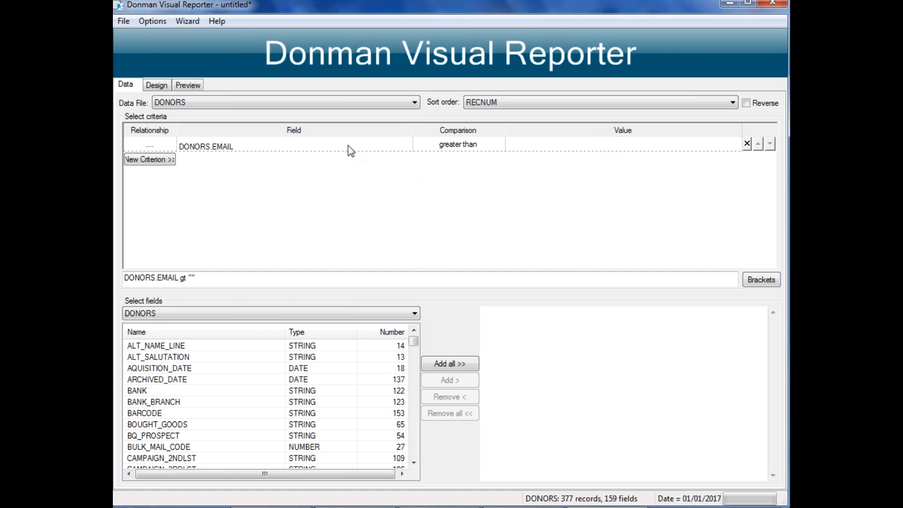
Change the DONORS.EMAIL criterion's comparison to not equal.
click(497, 145)
click(499, 146)
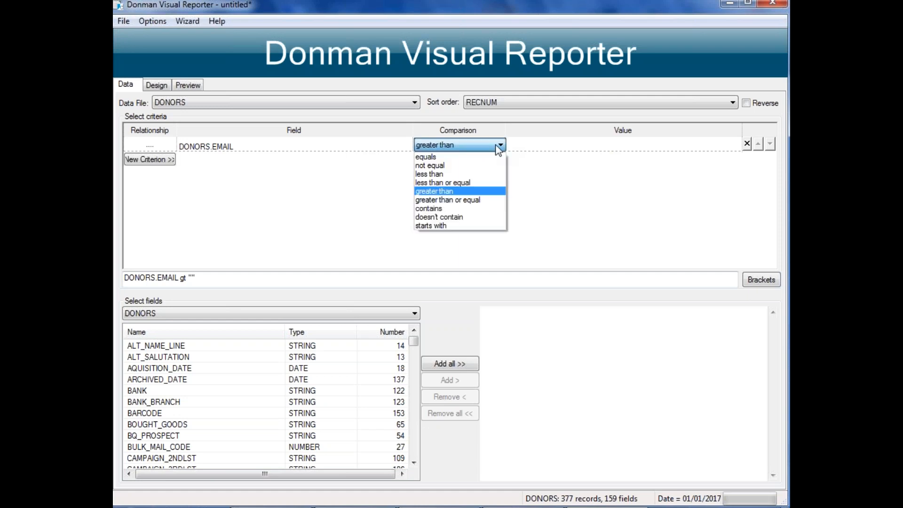
click(433, 165)
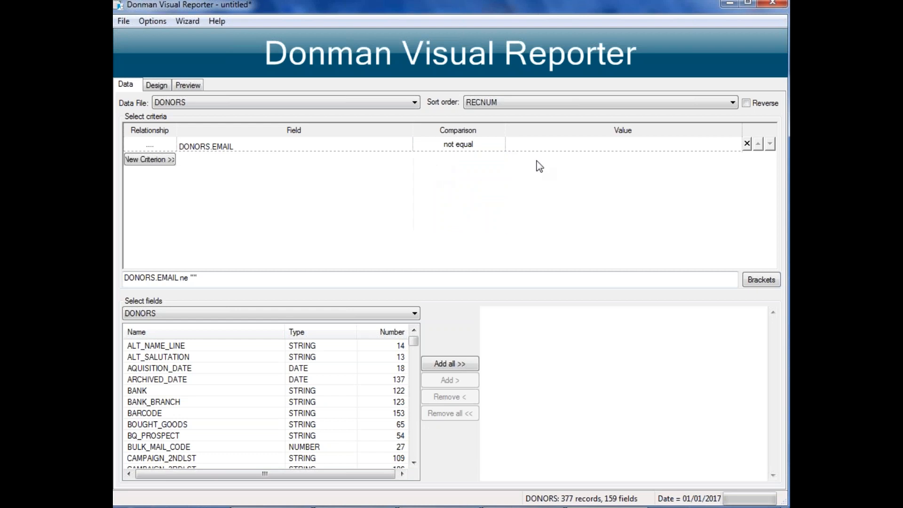